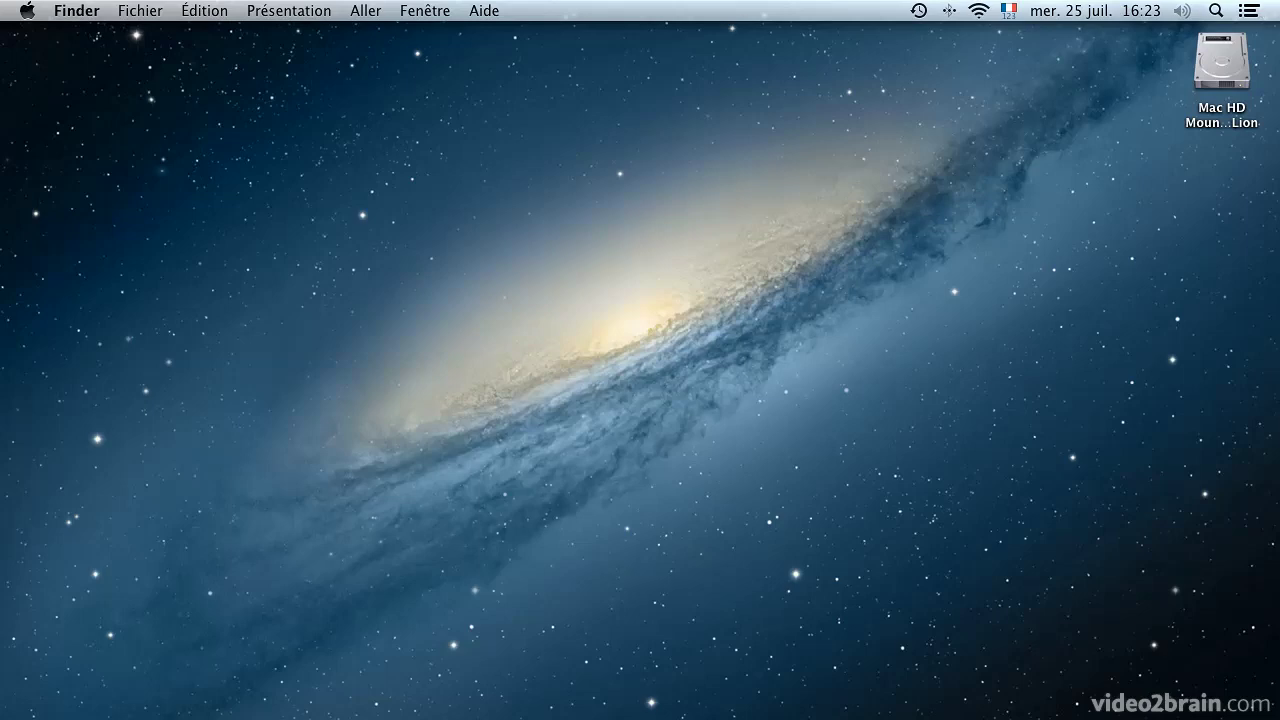
# - Inspect the force-quit window with Numbers selected and close it without quitting any application
pyautogui.click(27, 11)
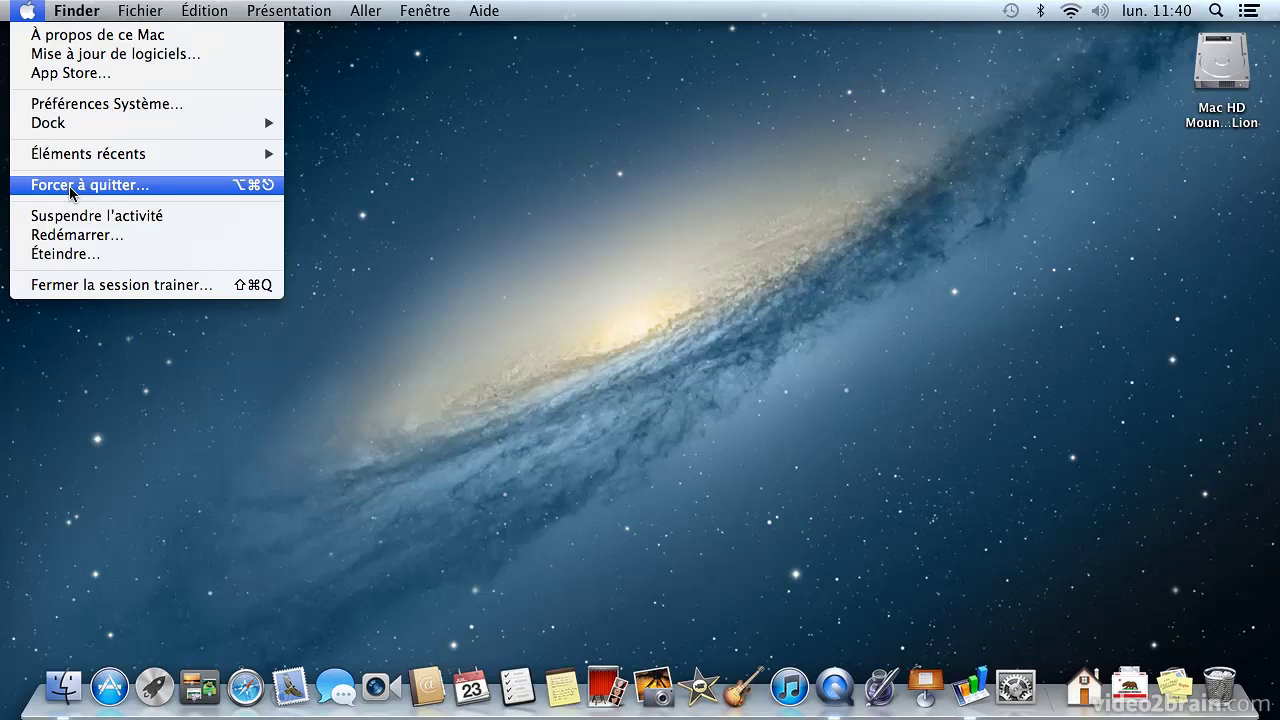
pyautogui.moveTo(61, 161)
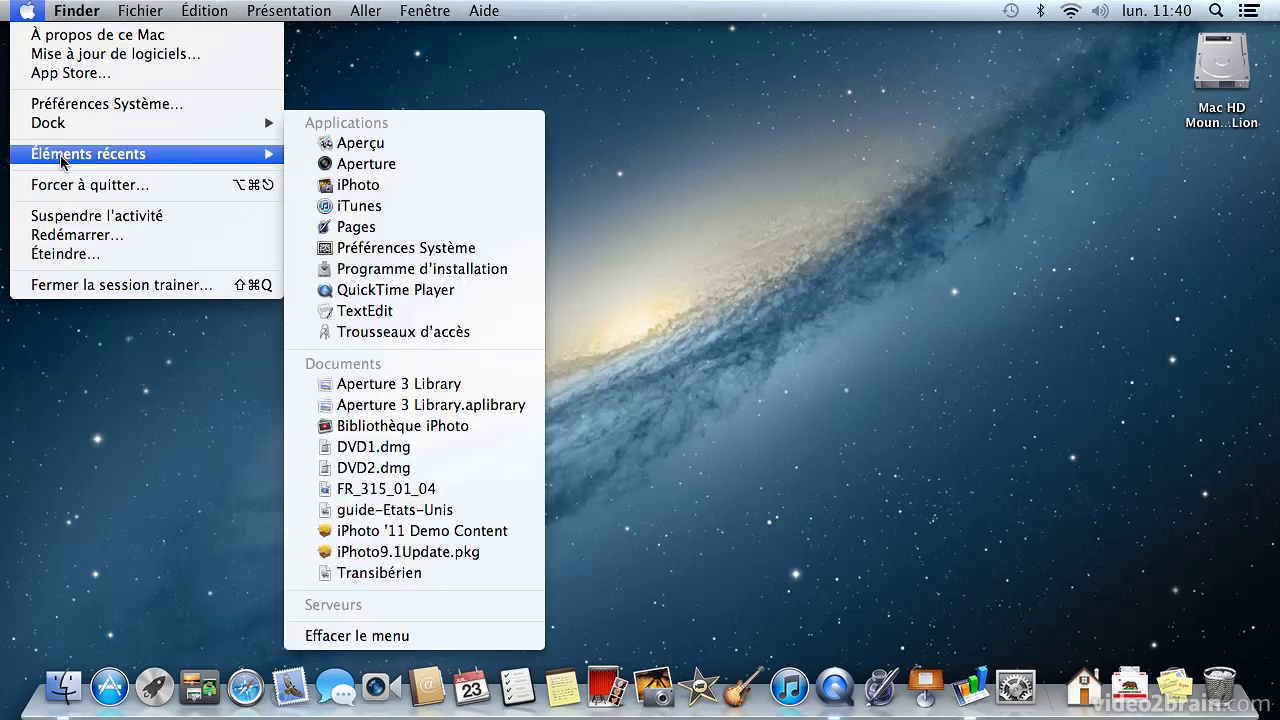
pyautogui.click(66, 184)
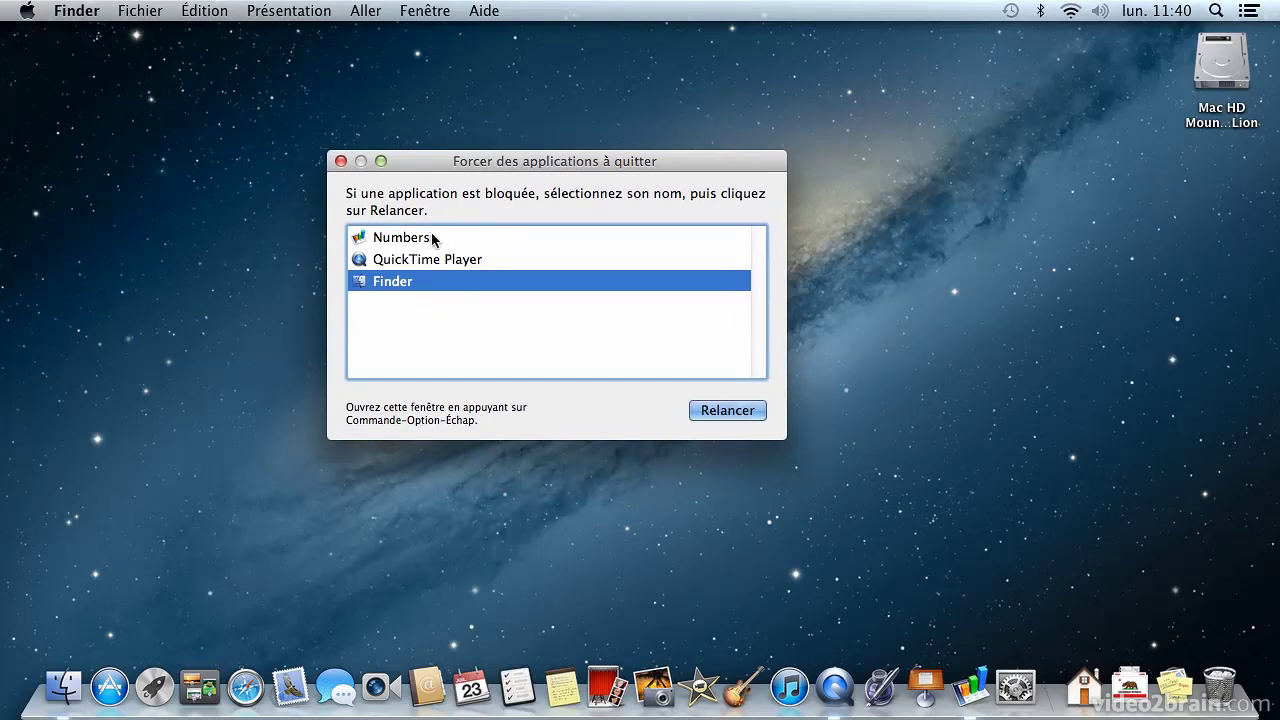
pyautogui.moveTo(441, 166); pyautogui.dragTo(419, 173)
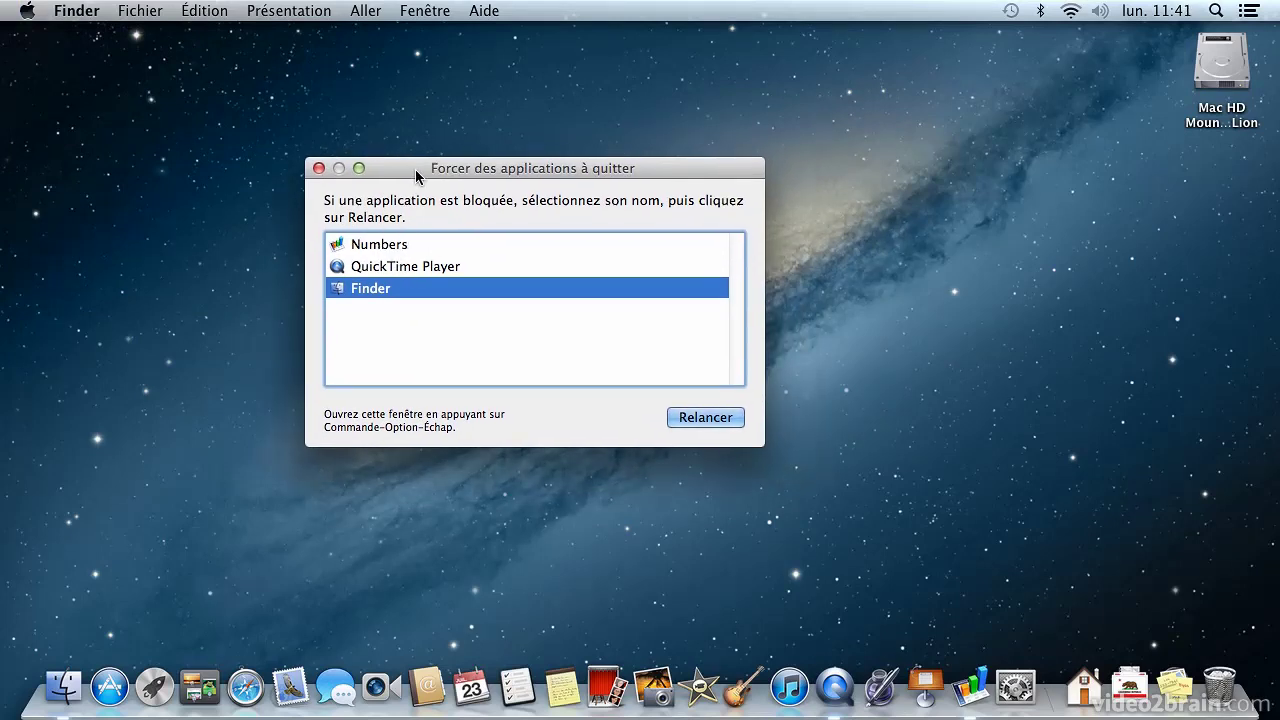
pyautogui.click(397, 250)
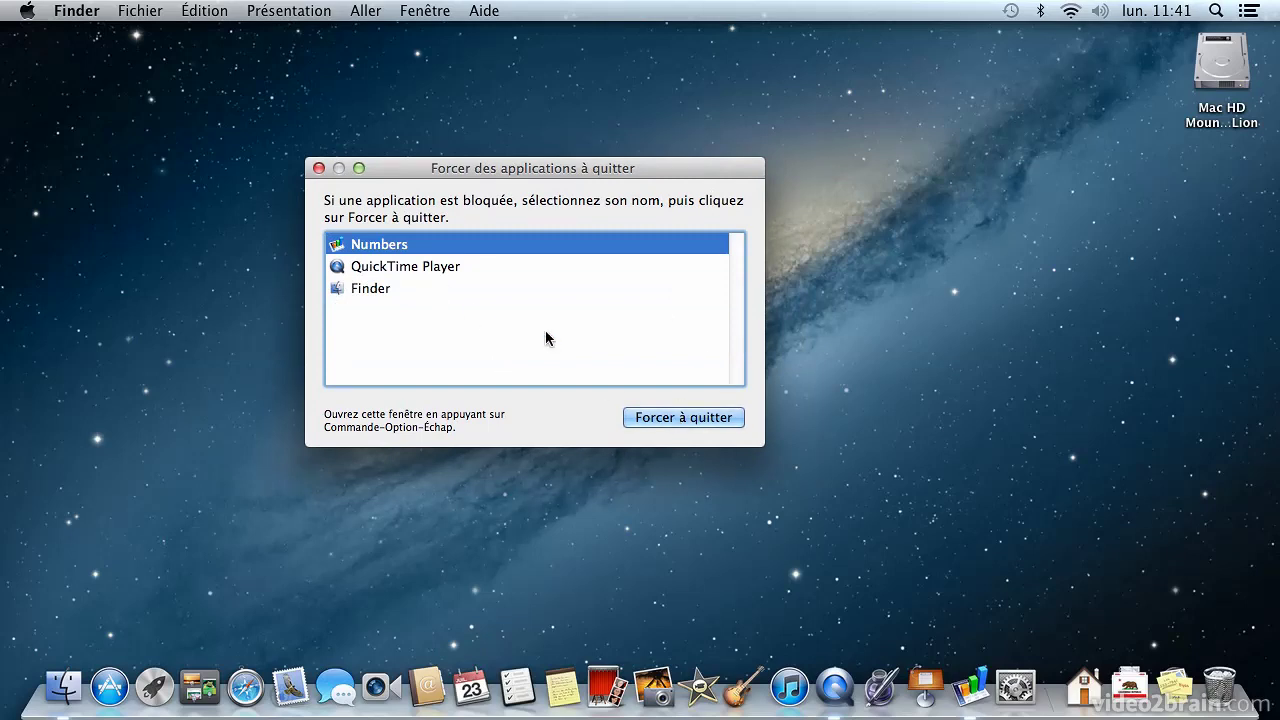
pyautogui.click(474, 301)
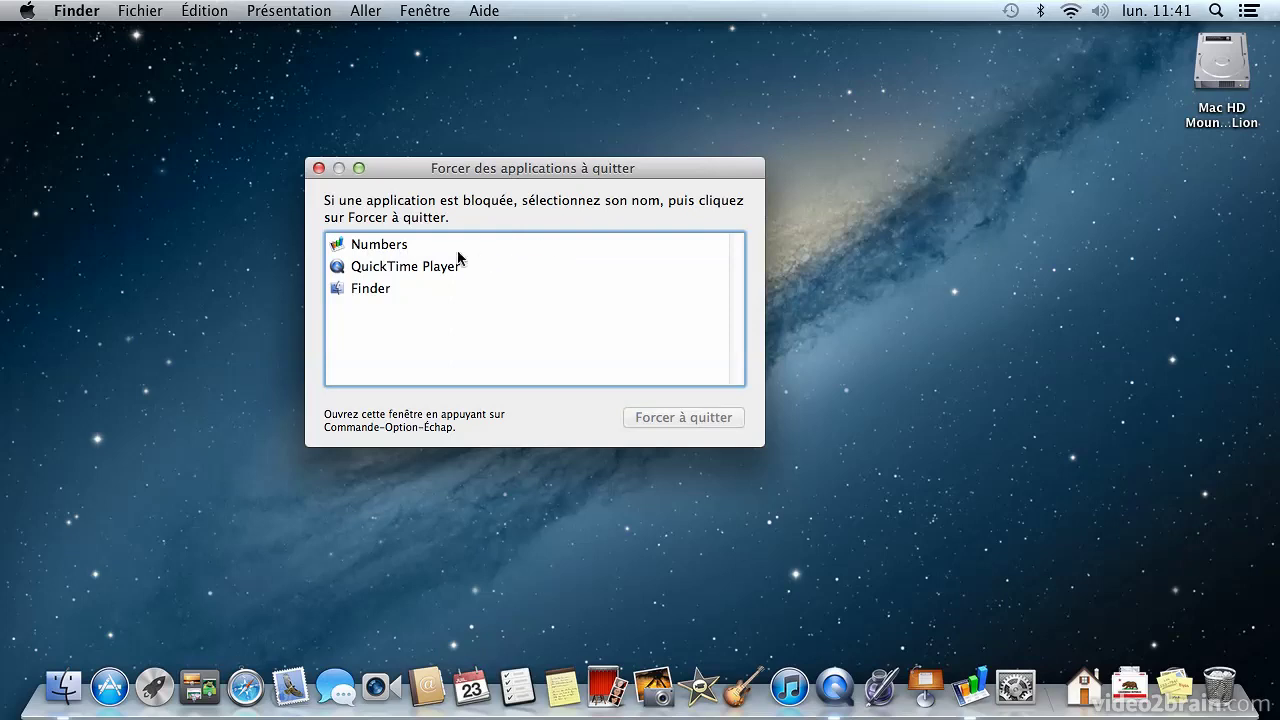
pyautogui.click(428, 247)
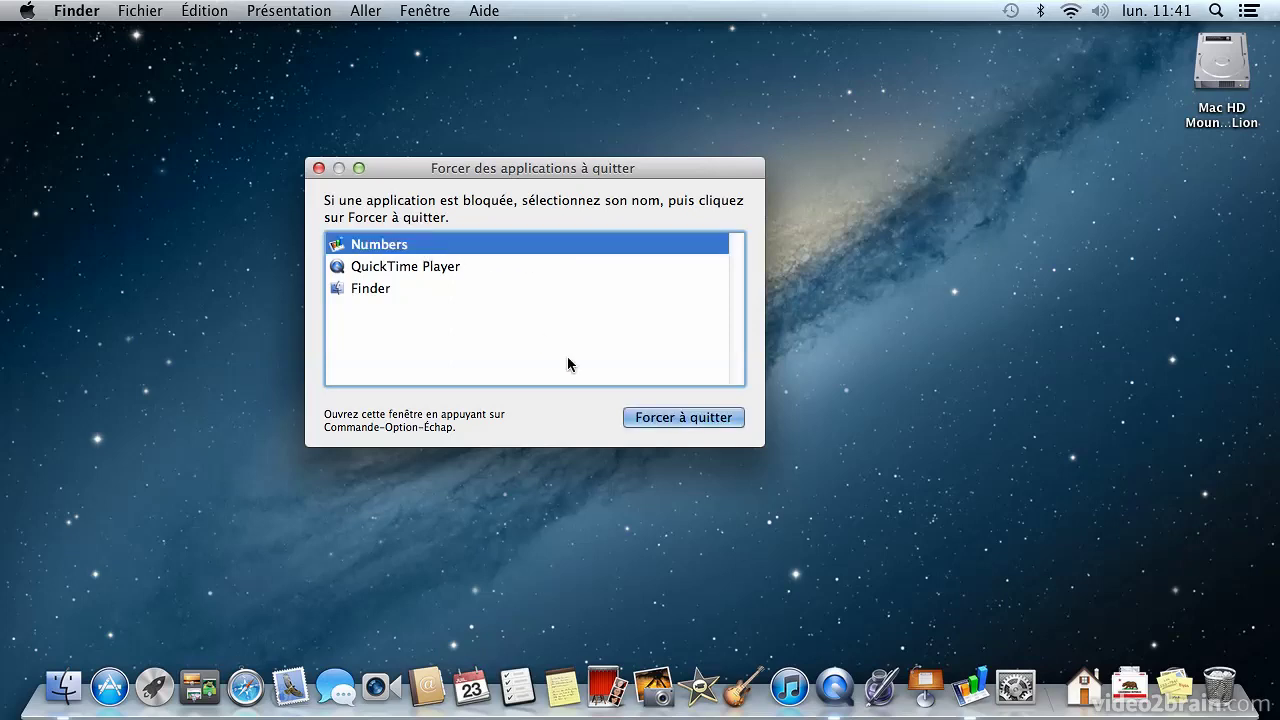
pyautogui.click(319, 168)
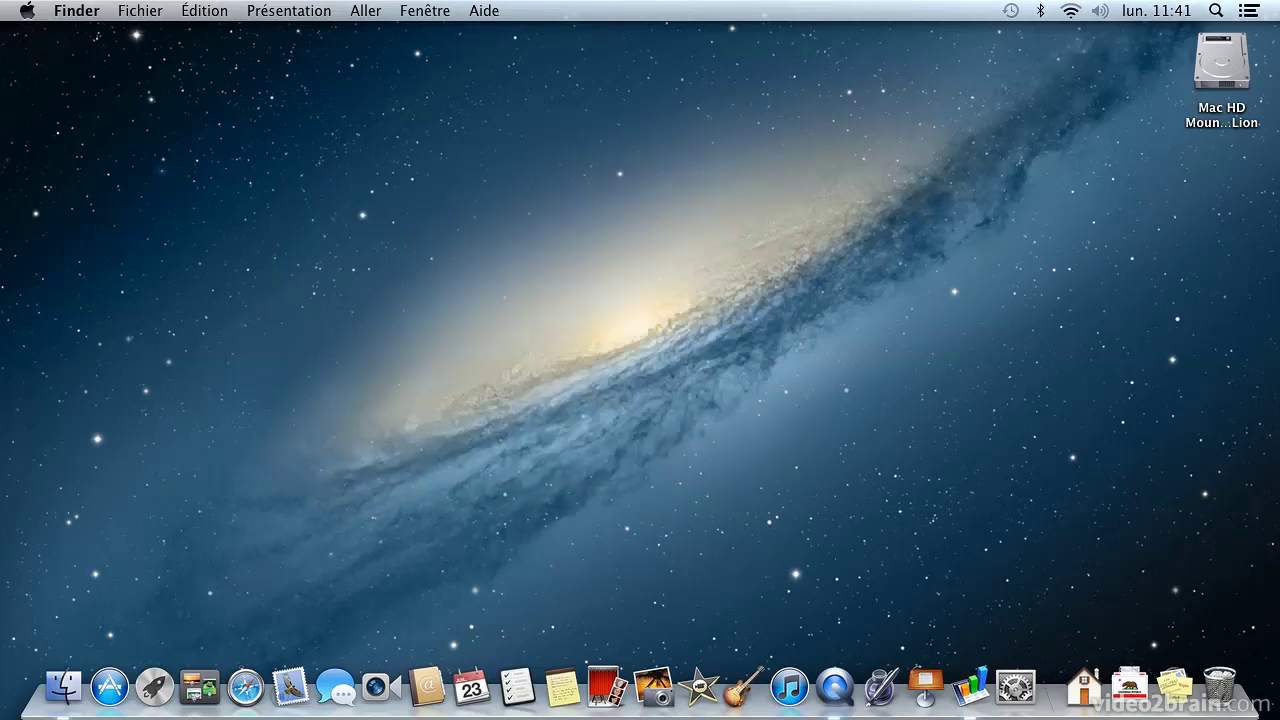
# - Open the À propos de ce Mac summary and expand it into the detailed overview of this computer
pyautogui.click(24, 10)
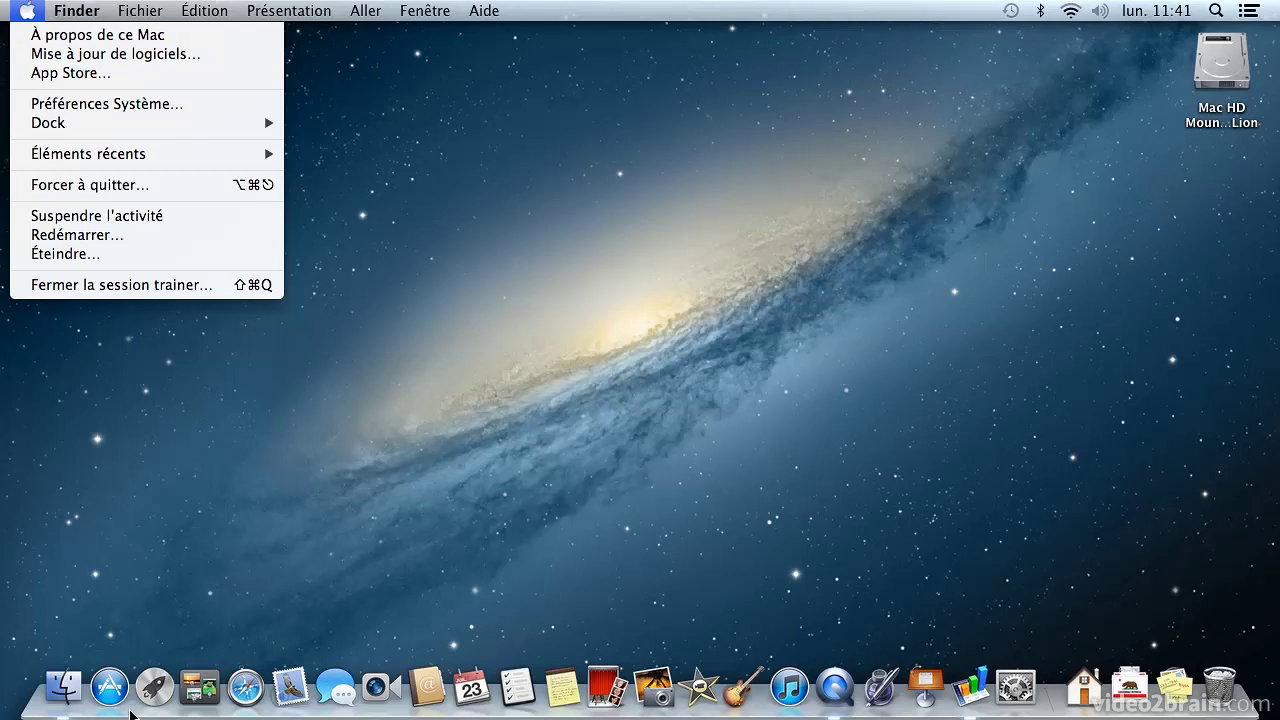
pyautogui.click(98, 712)
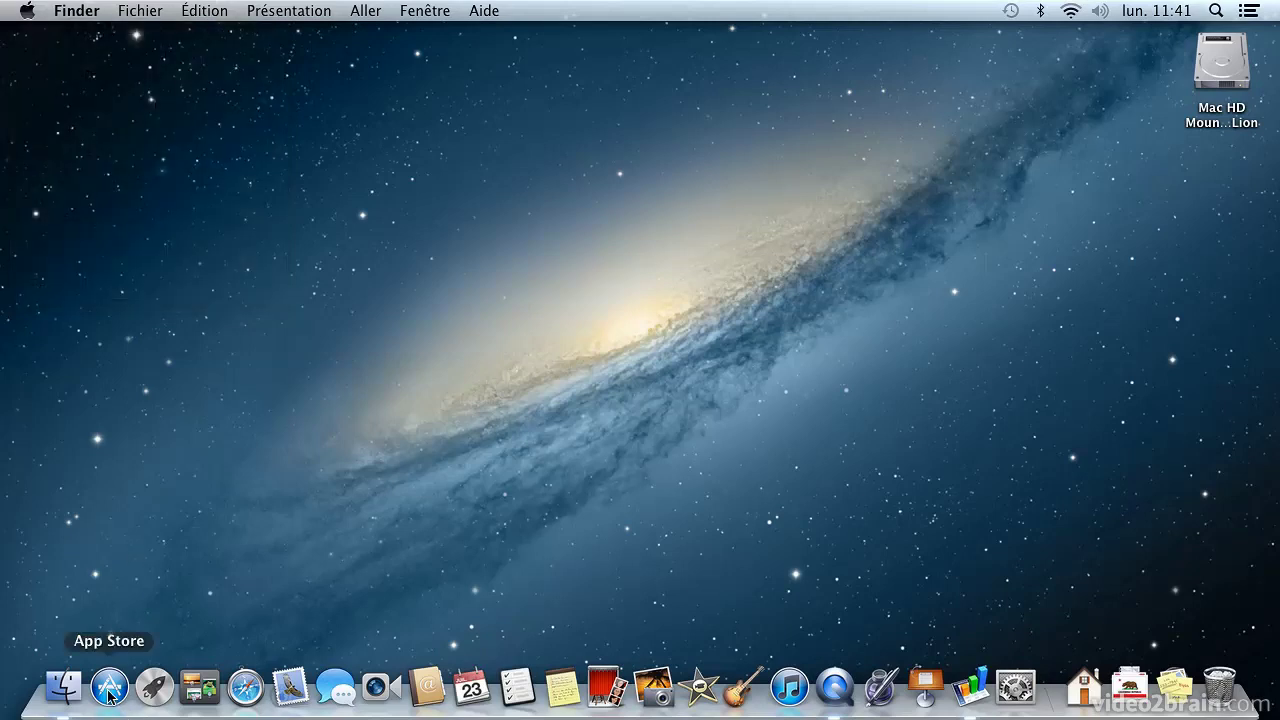
pyautogui.click(27, 11)
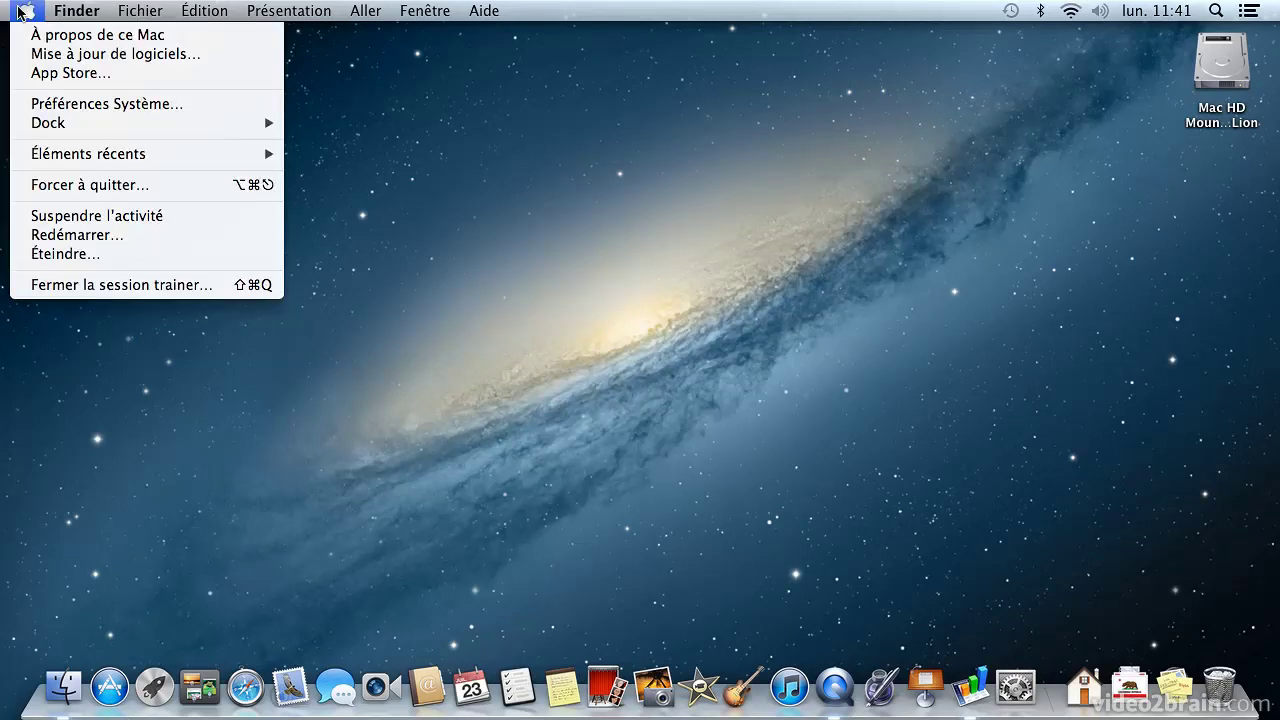
pyautogui.click(61, 40)
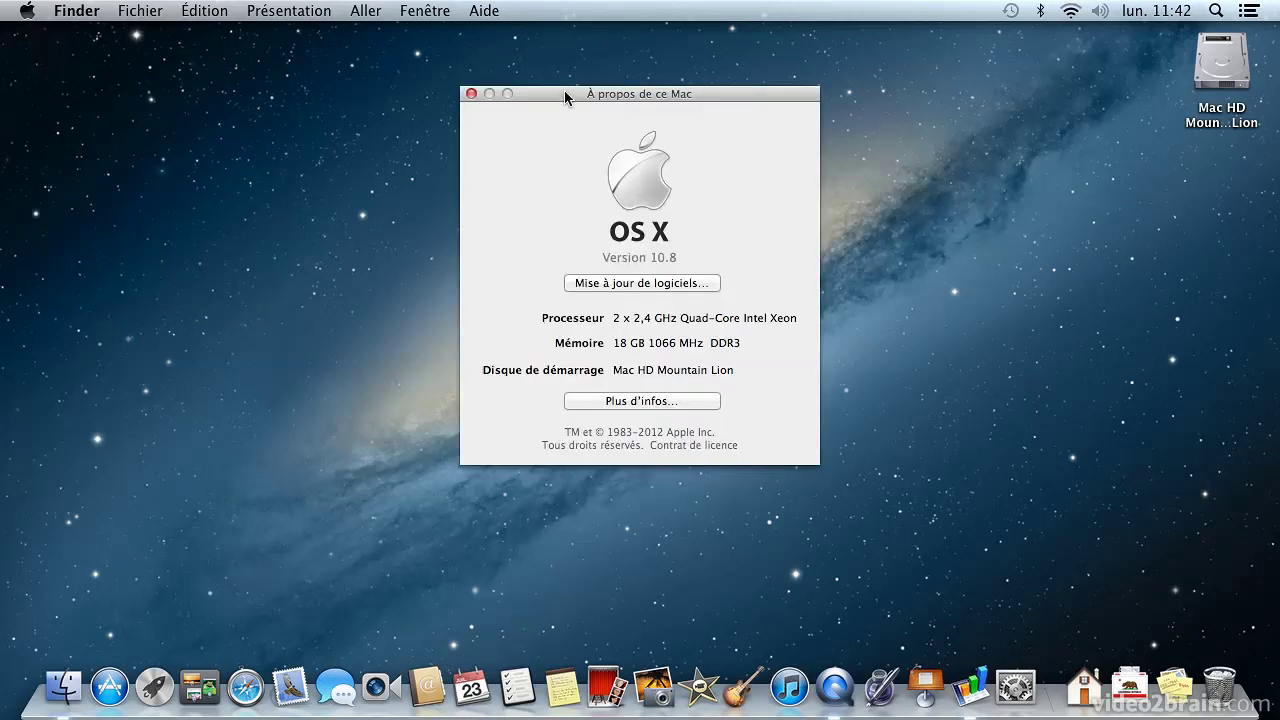
pyautogui.moveTo(564, 91); pyautogui.dragTo(500, 110)
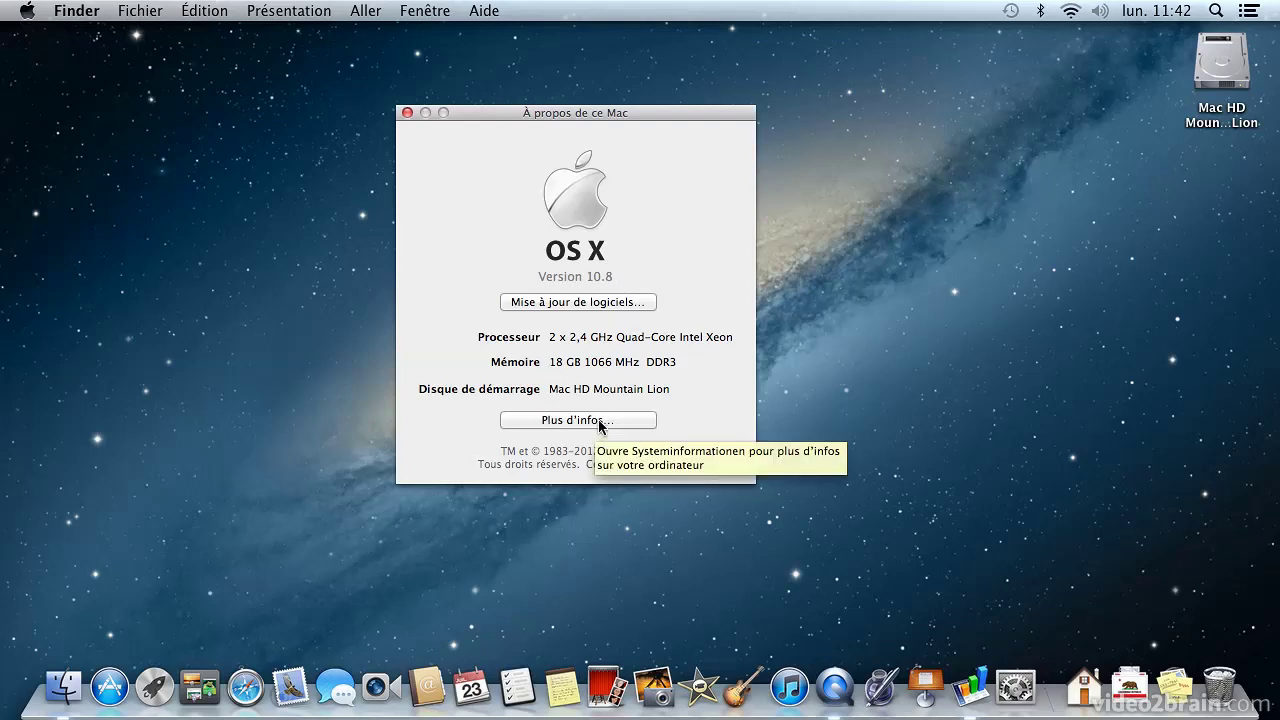
pyautogui.click(599, 421)
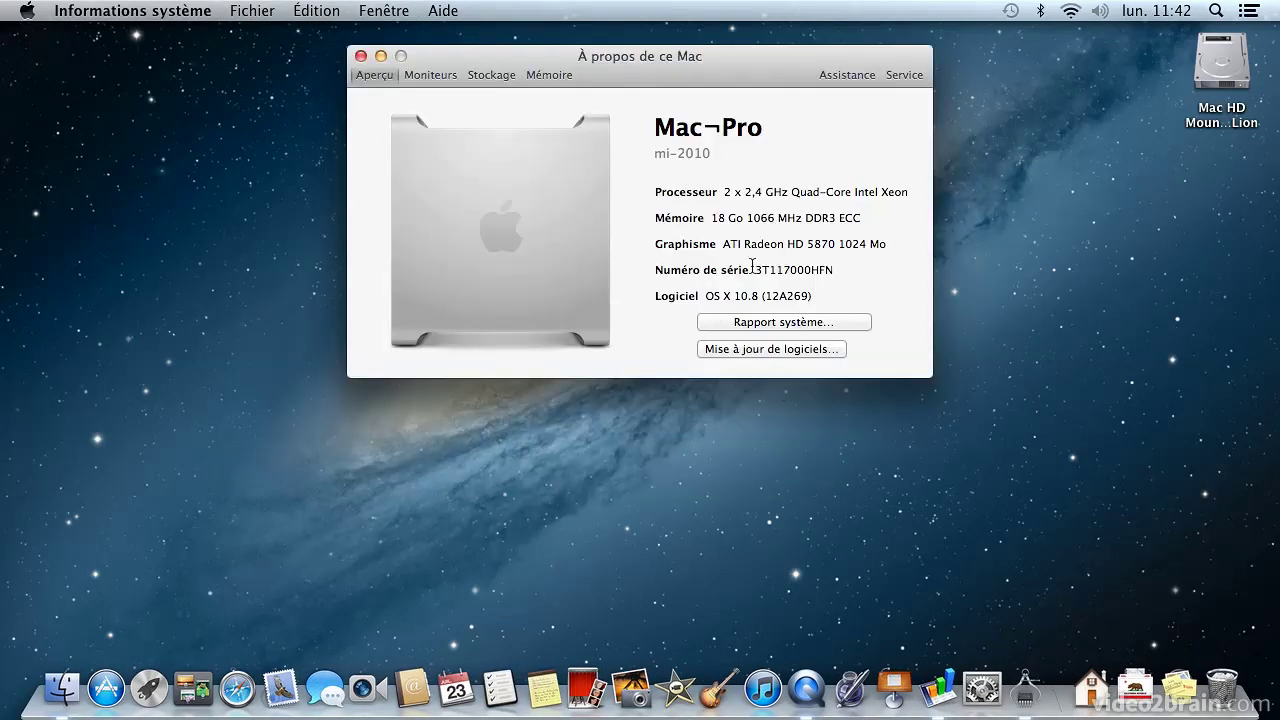
pyautogui.moveTo(437, 57); pyautogui.dragTo(452, 75)
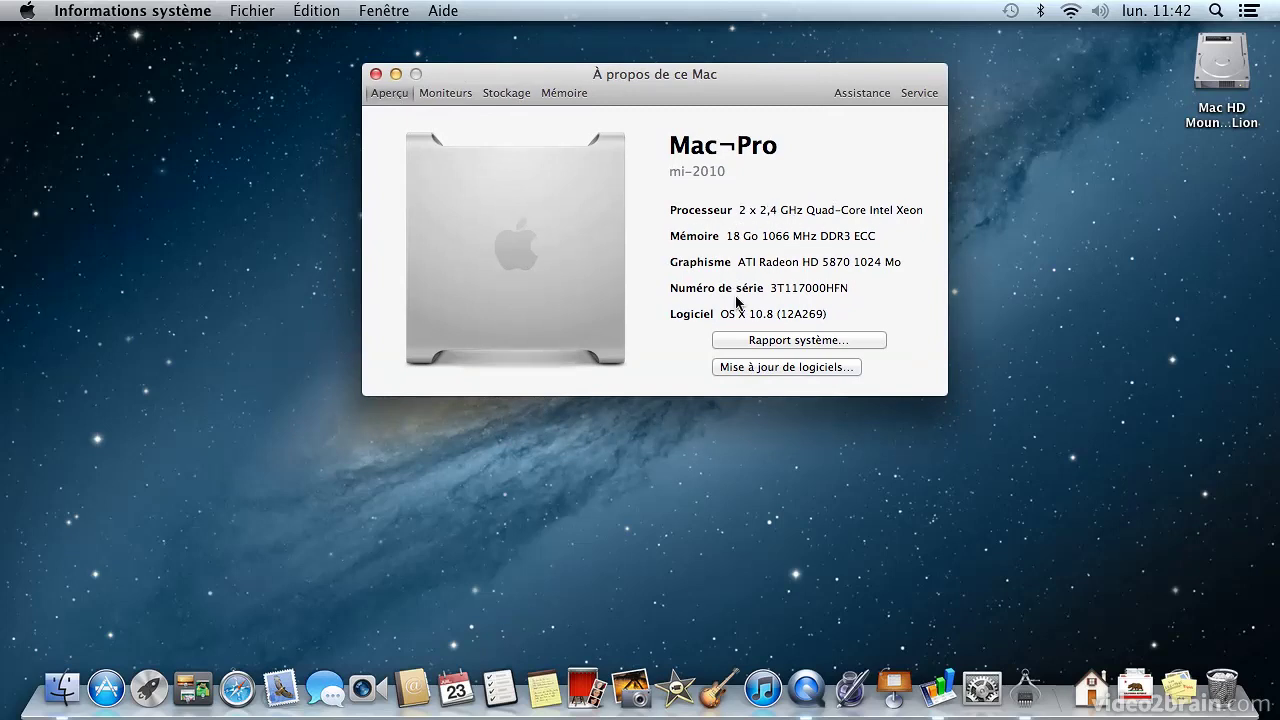
# - Review the Mac's display, storage and memory details, highlighting the supported memory speed
pyautogui.click(437, 94)
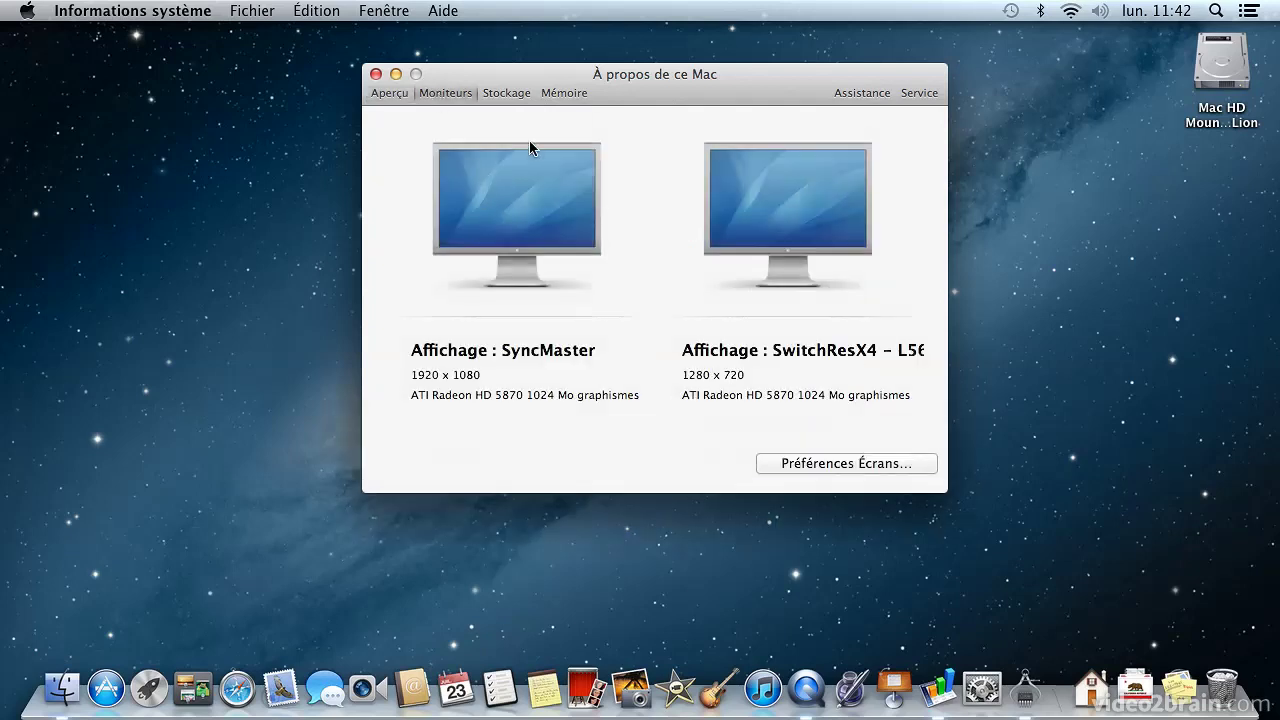
pyautogui.click(500, 94)
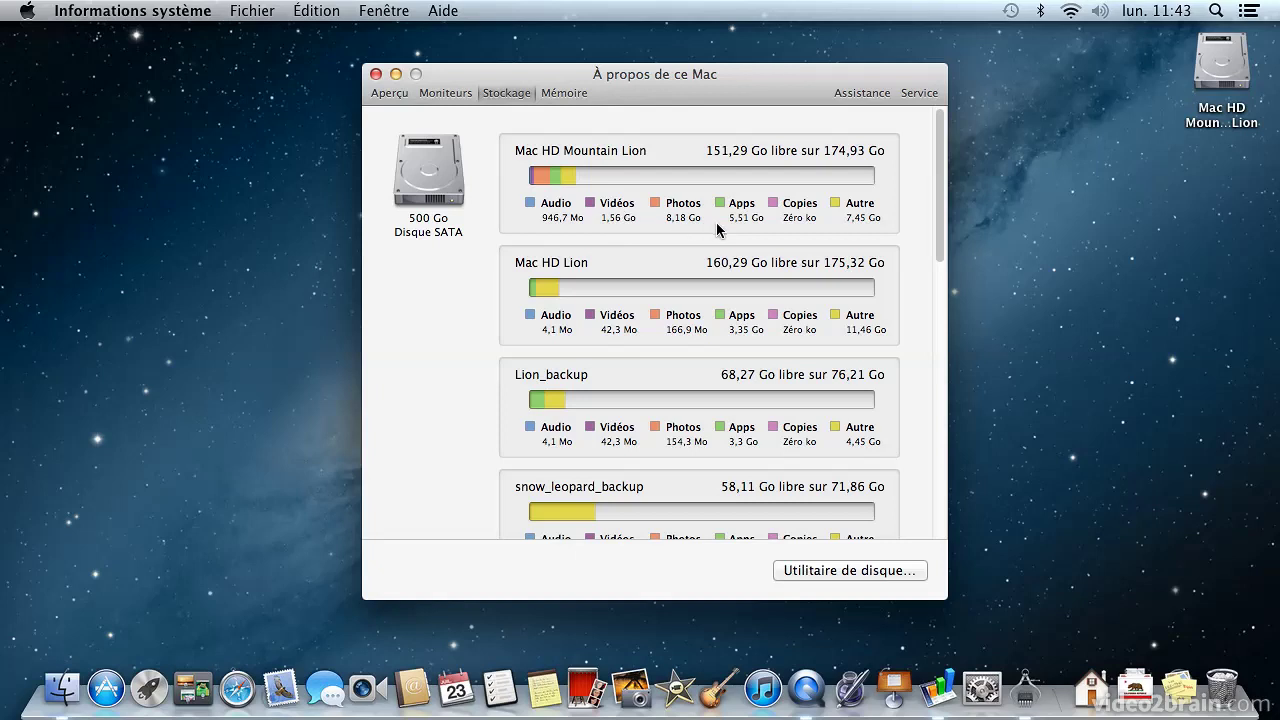
pyautogui.click(580, 96)
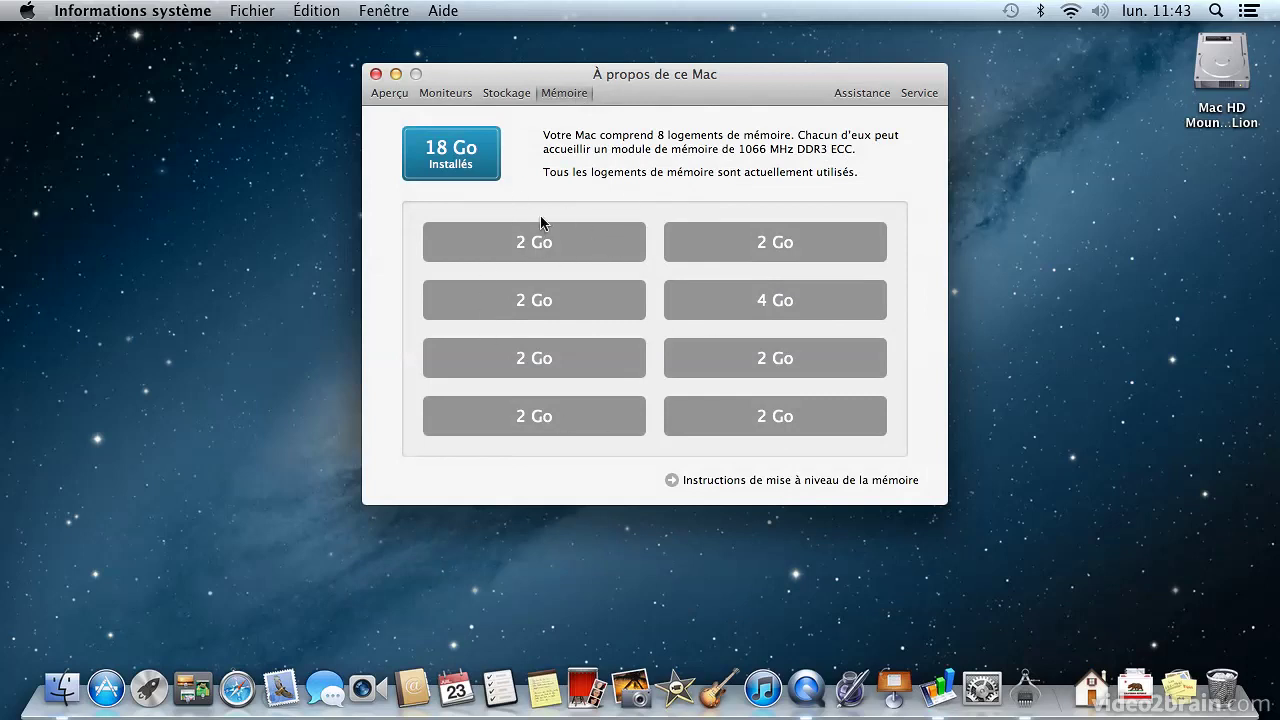
pyautogui.moveTo(645, 93); pyautogui.dragTo(653, 103)
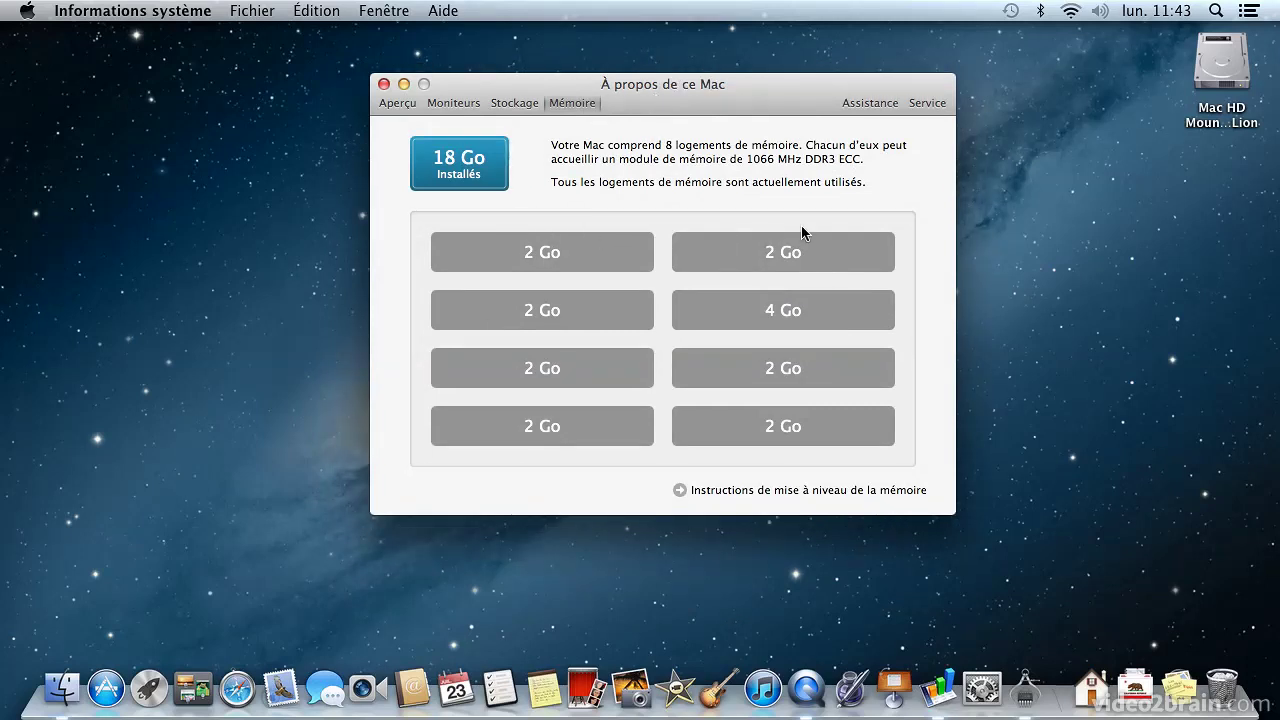
pyautogui.moveTo(745, 158); pyautogui.dragTo(800, 158)
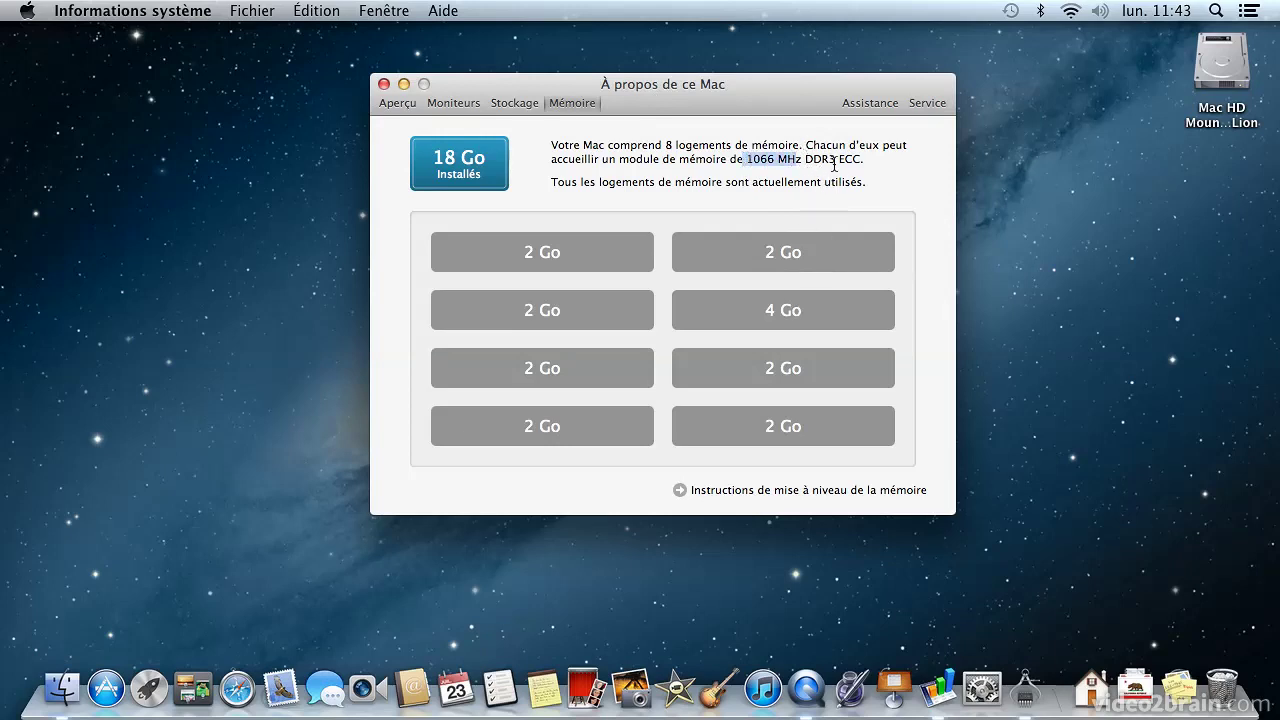
# - Browse the full system report from the hardware to the software categories and quit Informations système
pyautogui.click(385, 108)
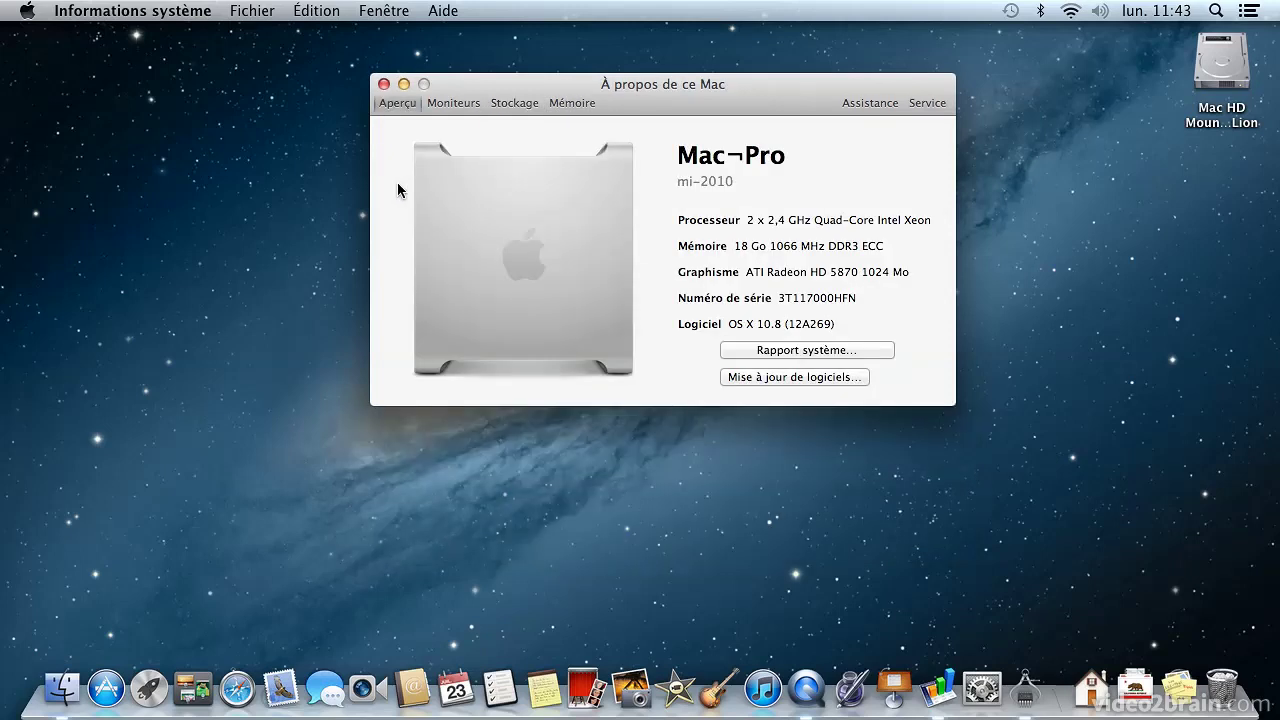
pyautogui.click(797, 349)
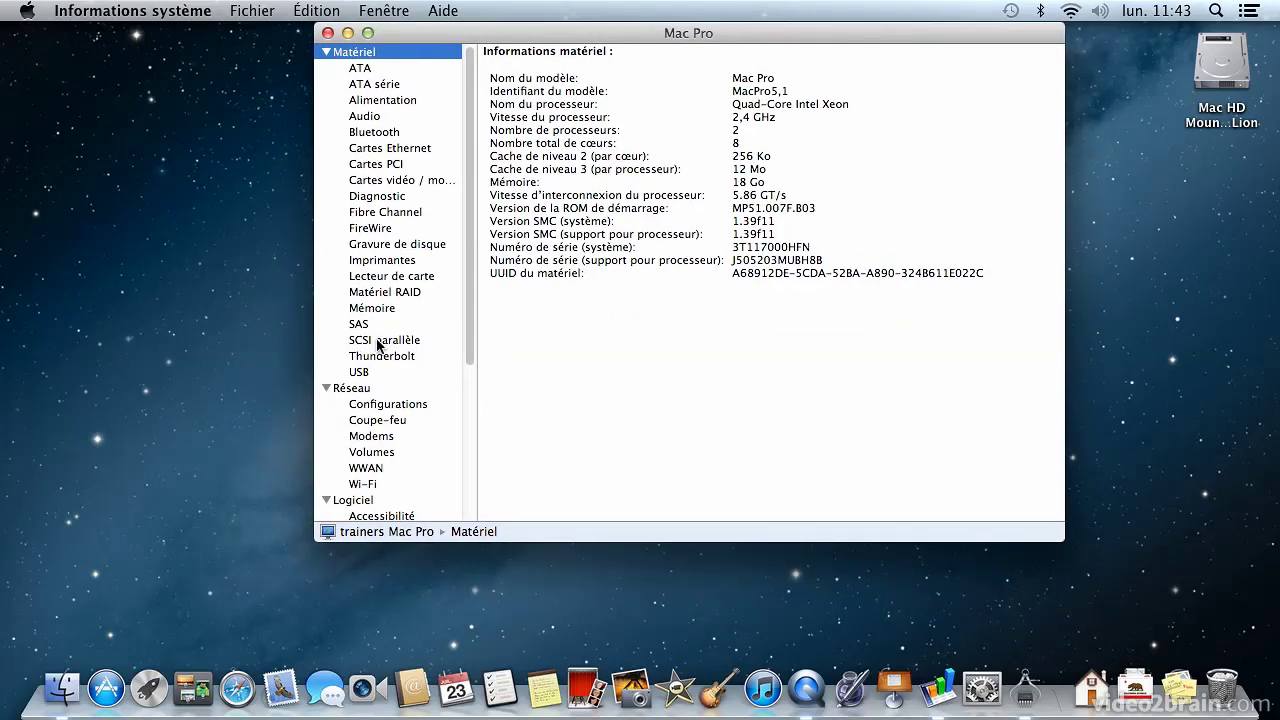
pyautogui.moveTo(466, 330); pyautogui.dragTo(461, 469)
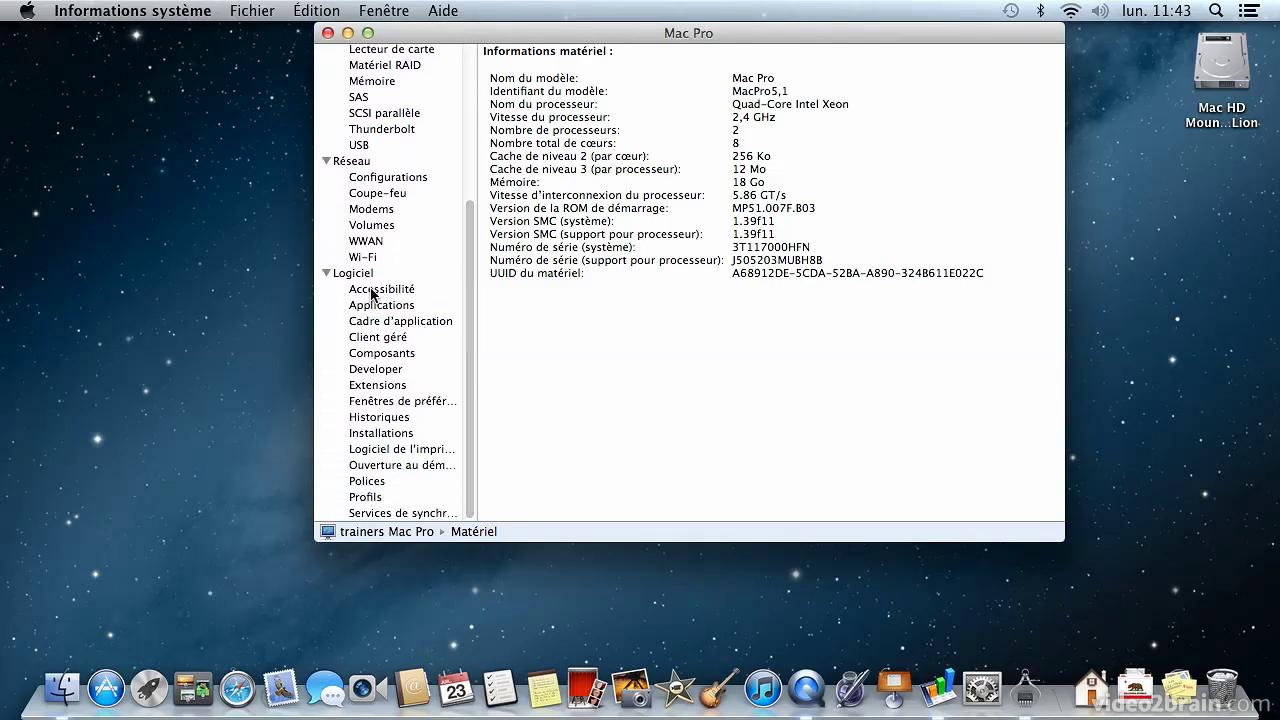
pyautogui.scroll(2, 375, 292)
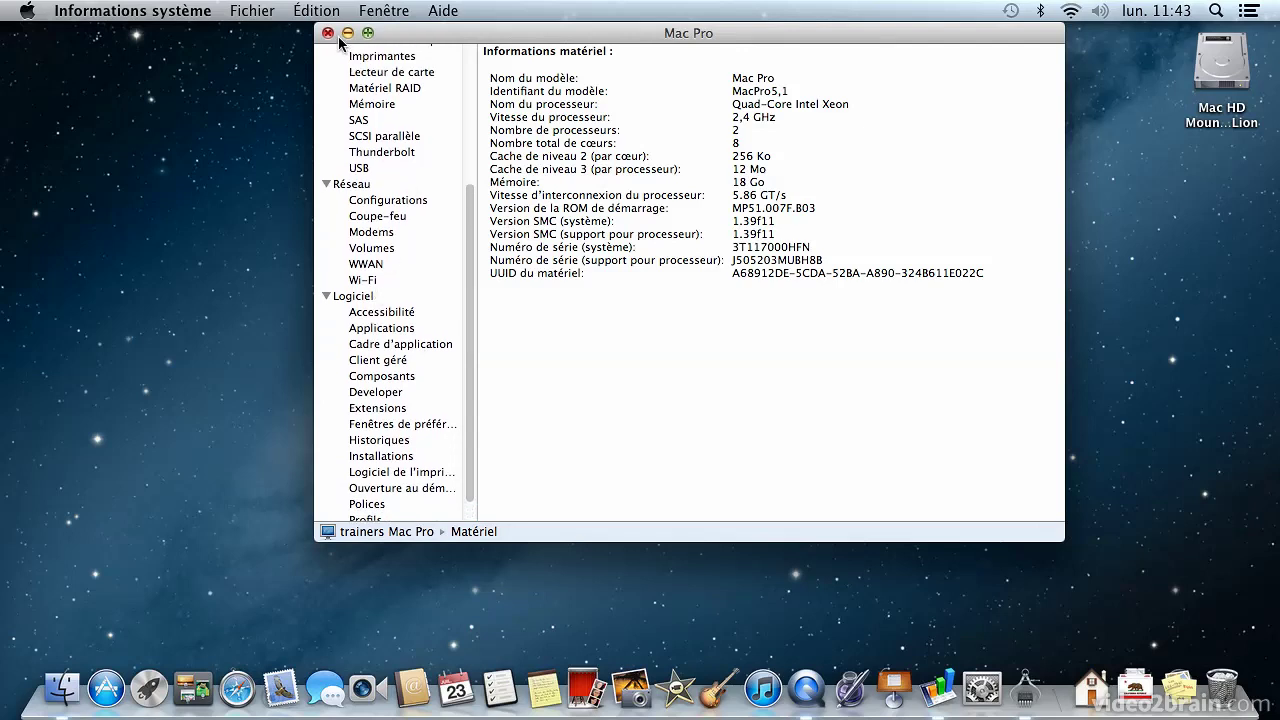
pyautogui.click(152, 10)
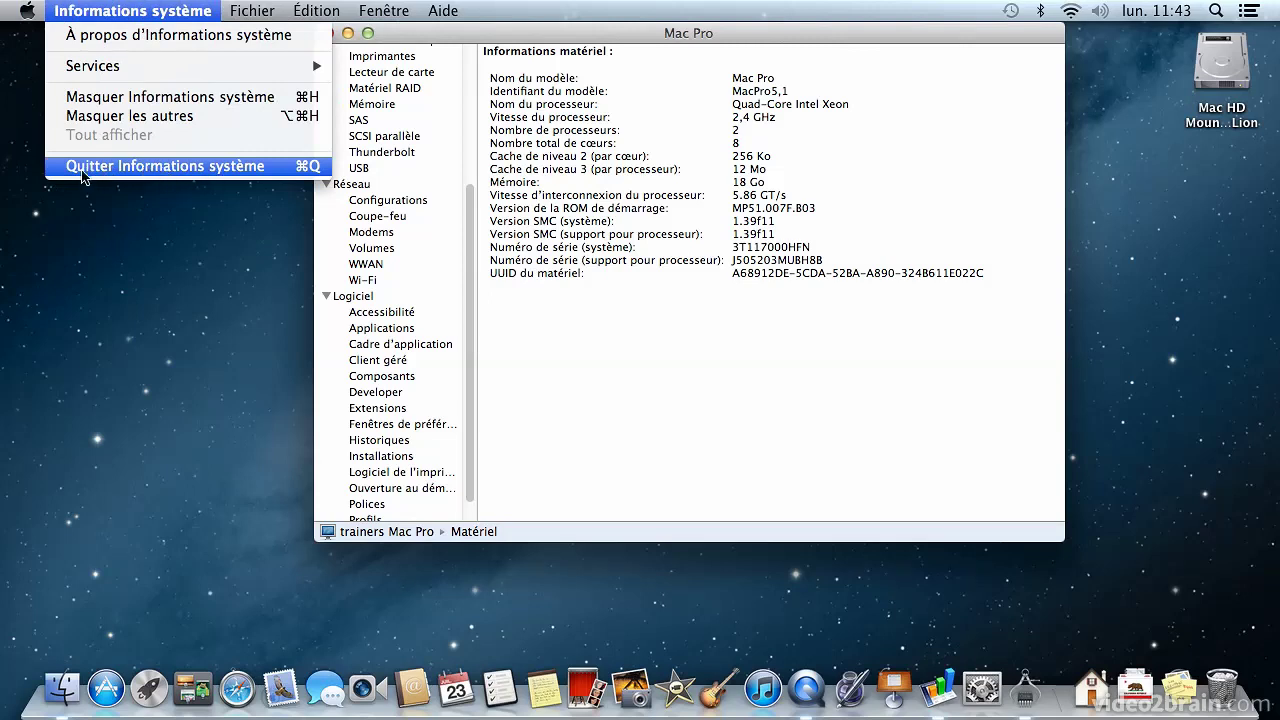
pyautogui.click(303, 168)
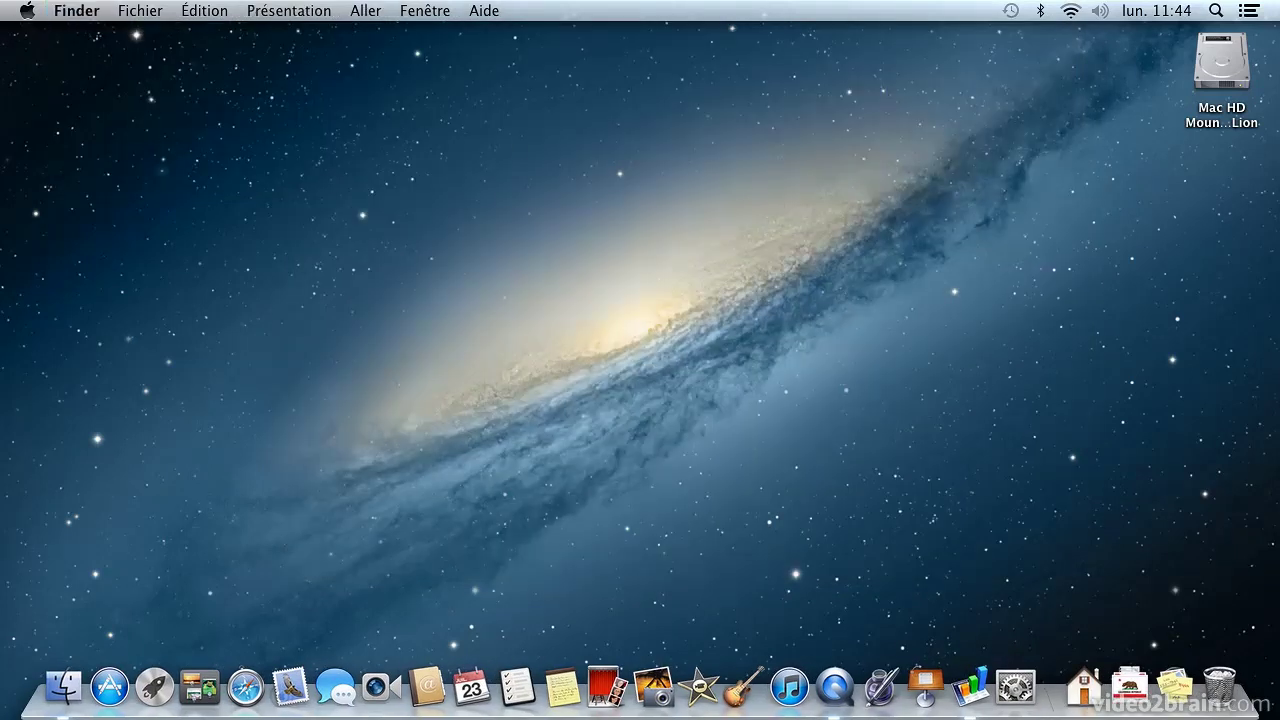
# - Open the Finder preferences, show the label names (Étiquettes), and reposition the window
pyautogui.click(74, 12)
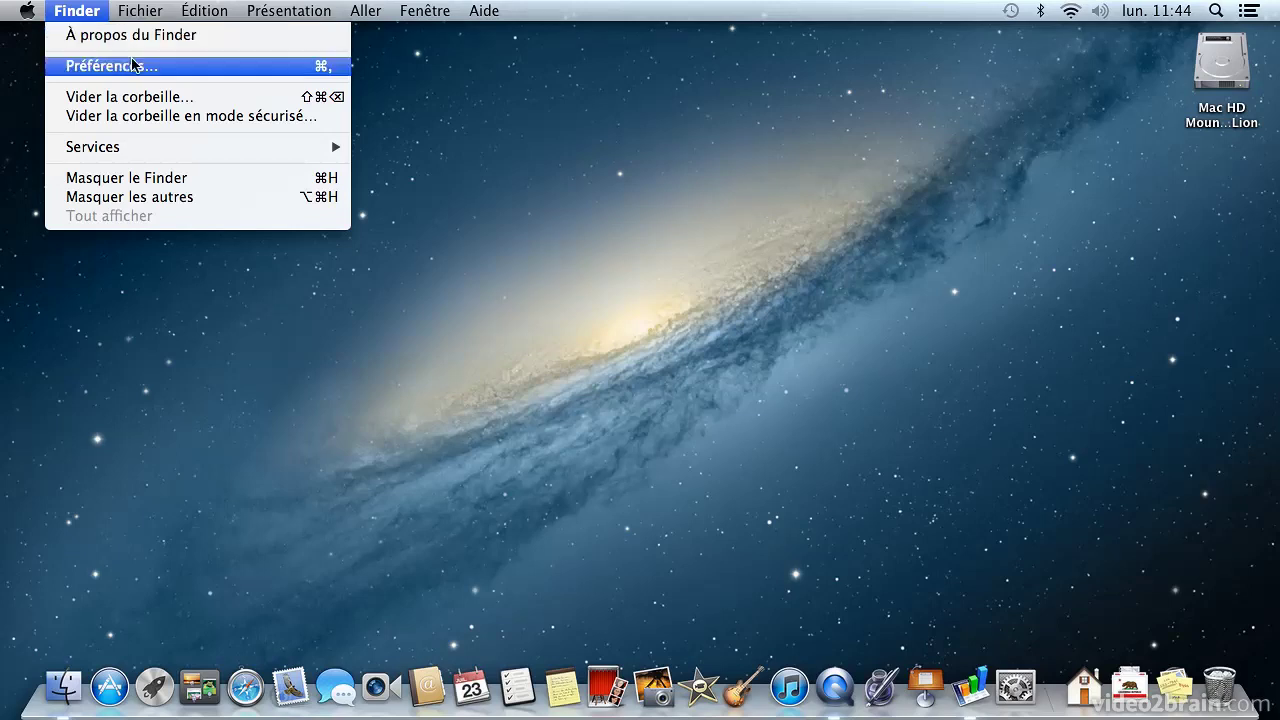
pyautogui.press('Escape')
pyautogui.moveTo(412, 62); pyautogui.dragTo(463, 62)
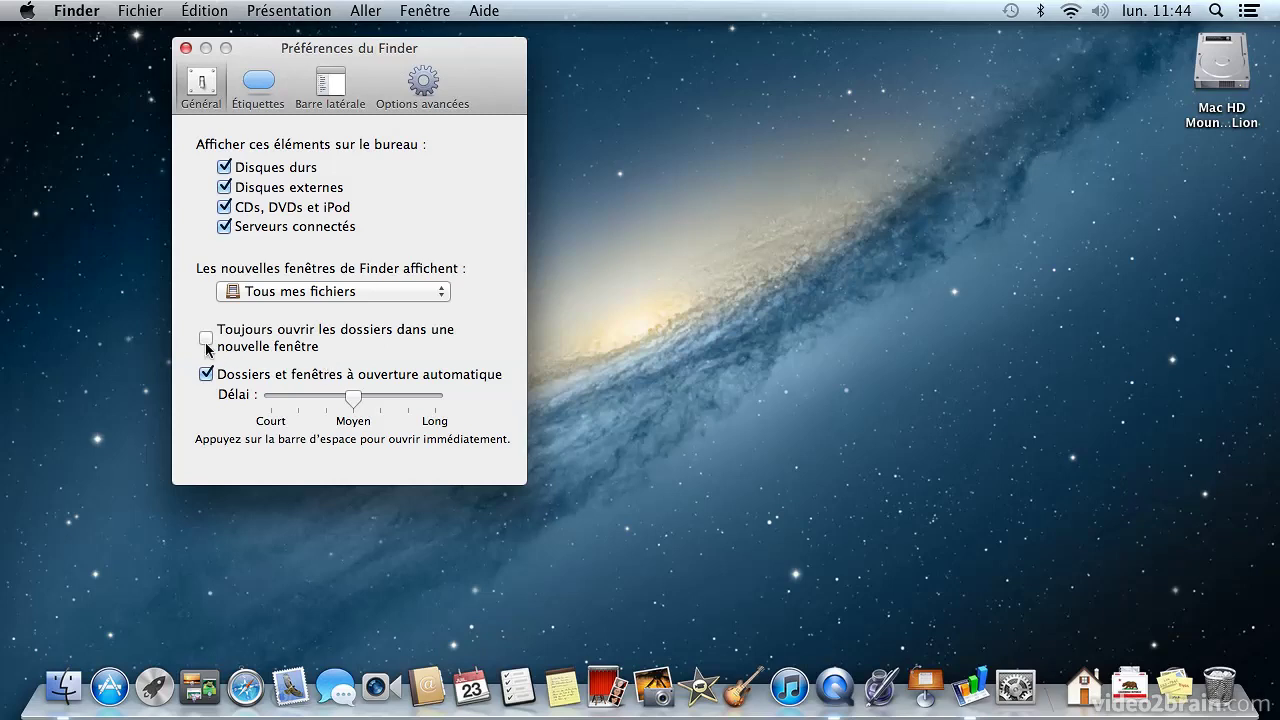
pyautogui.click(258, 88)
pyautogui.moveTo(275, 47); pyautogui.dragTo(339, 38)
# - Examine the editable colour label name fields from Rouge to Gris without renaming any of them
pyautogui.doubleClick(437, 166)
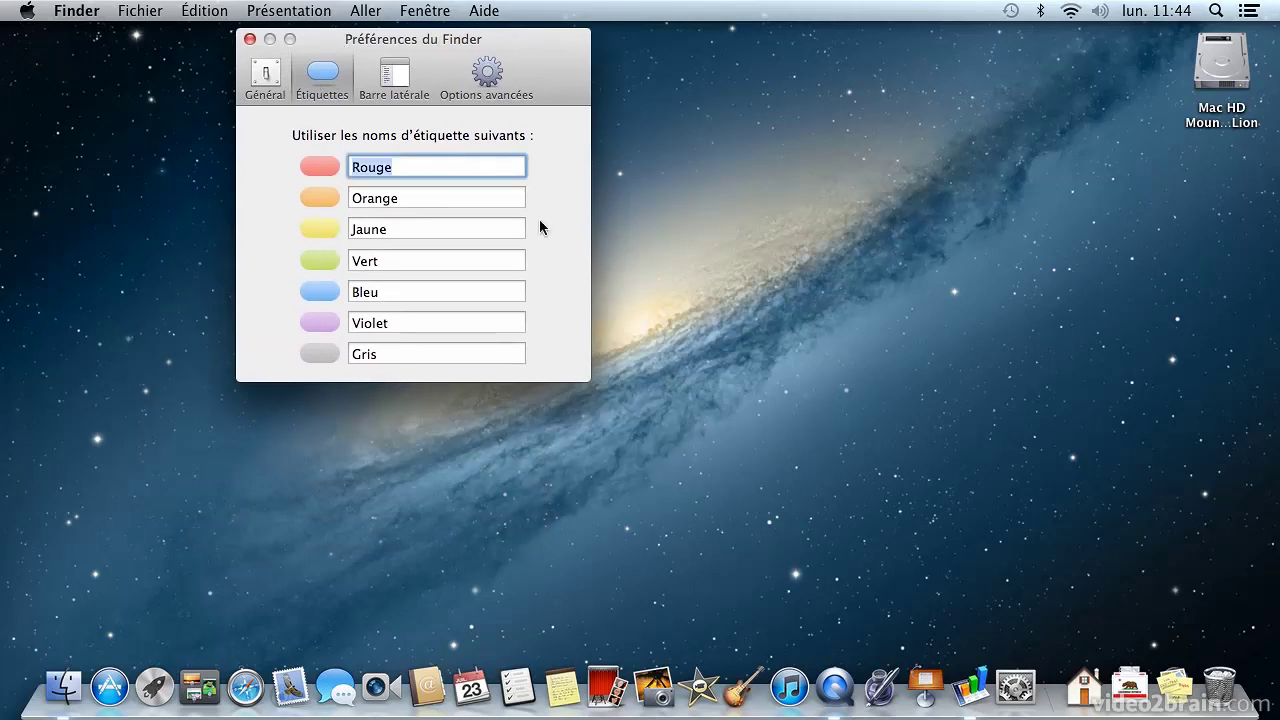
pyautogui.press('Tab')
pyautogui.press('Tab')
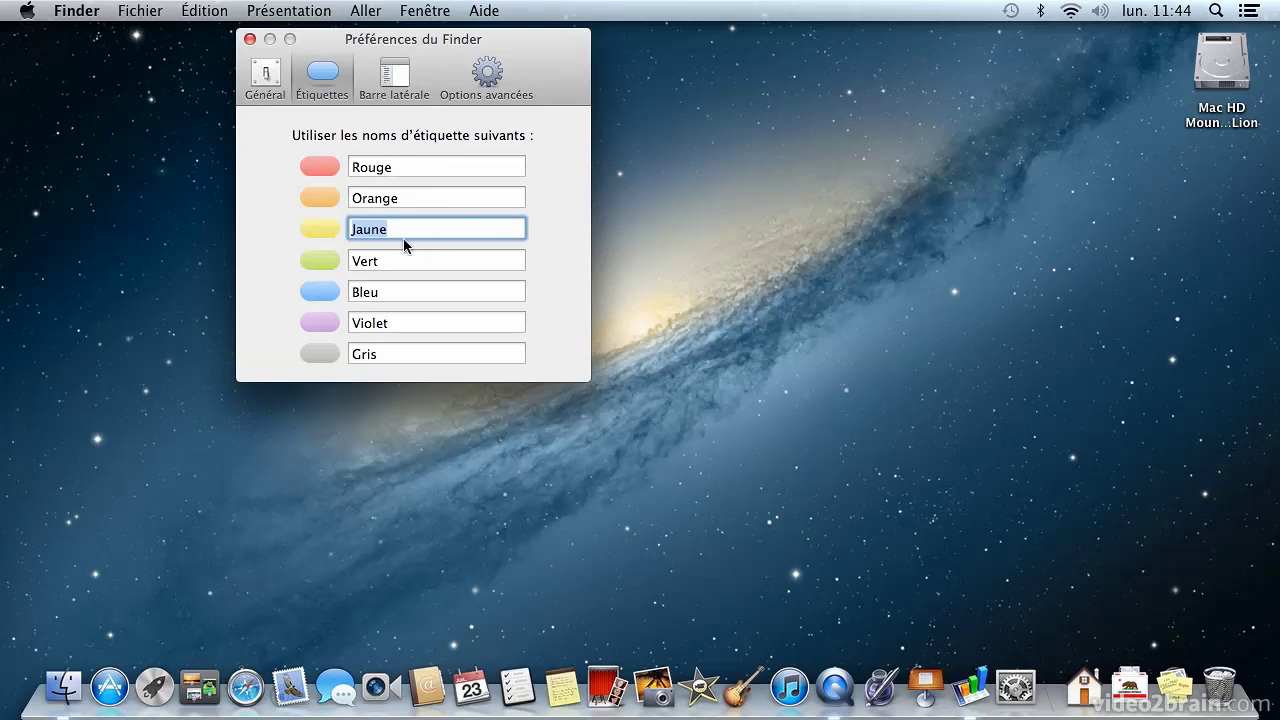
pyautogui.doubleClick(410, 176)
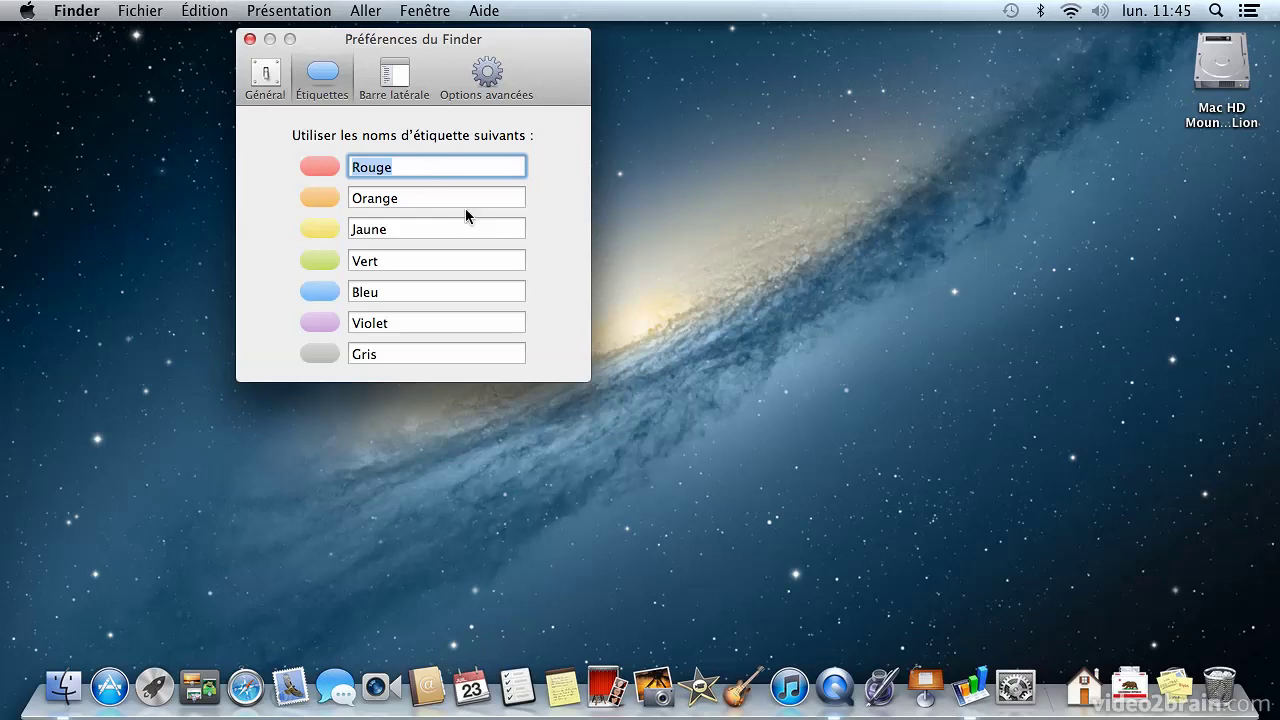
pyautogui.click(459, 197)
pyautogui.doubleClick(396, 166)
pyautogui.click(414, 197)
pyautogui.doubleClick(414, 197)
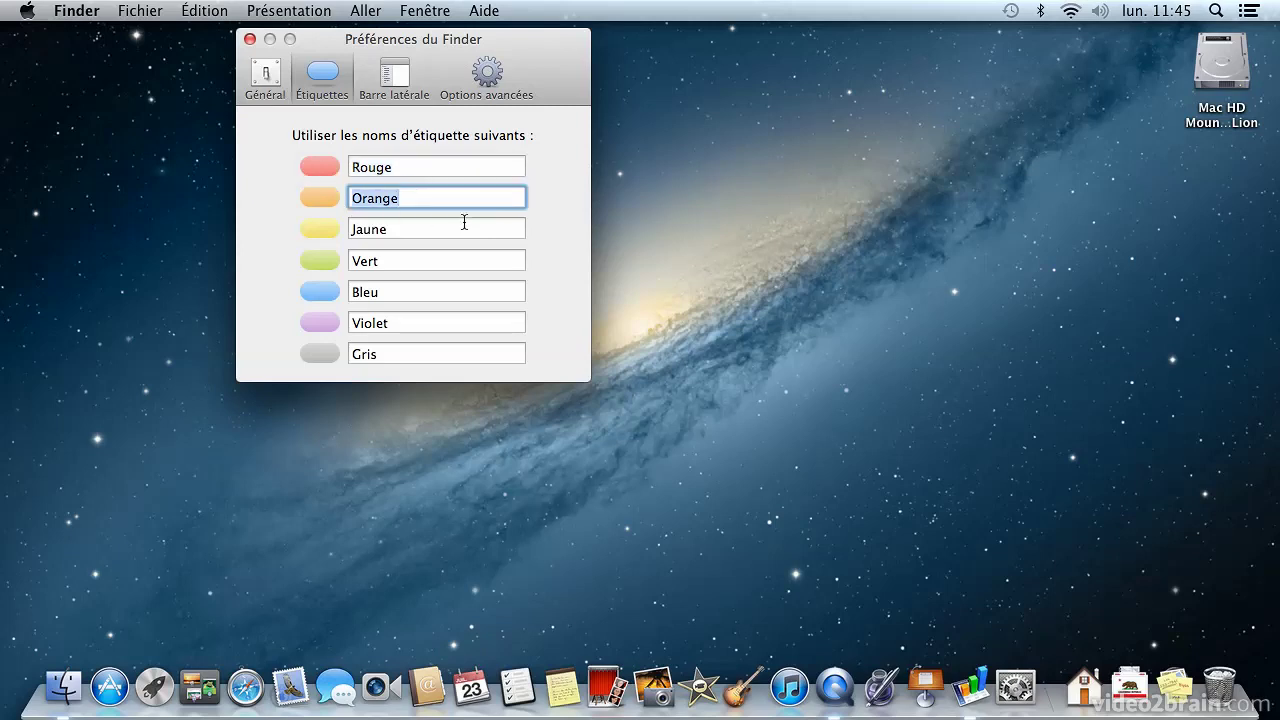
pyautogui.click(424, 224)
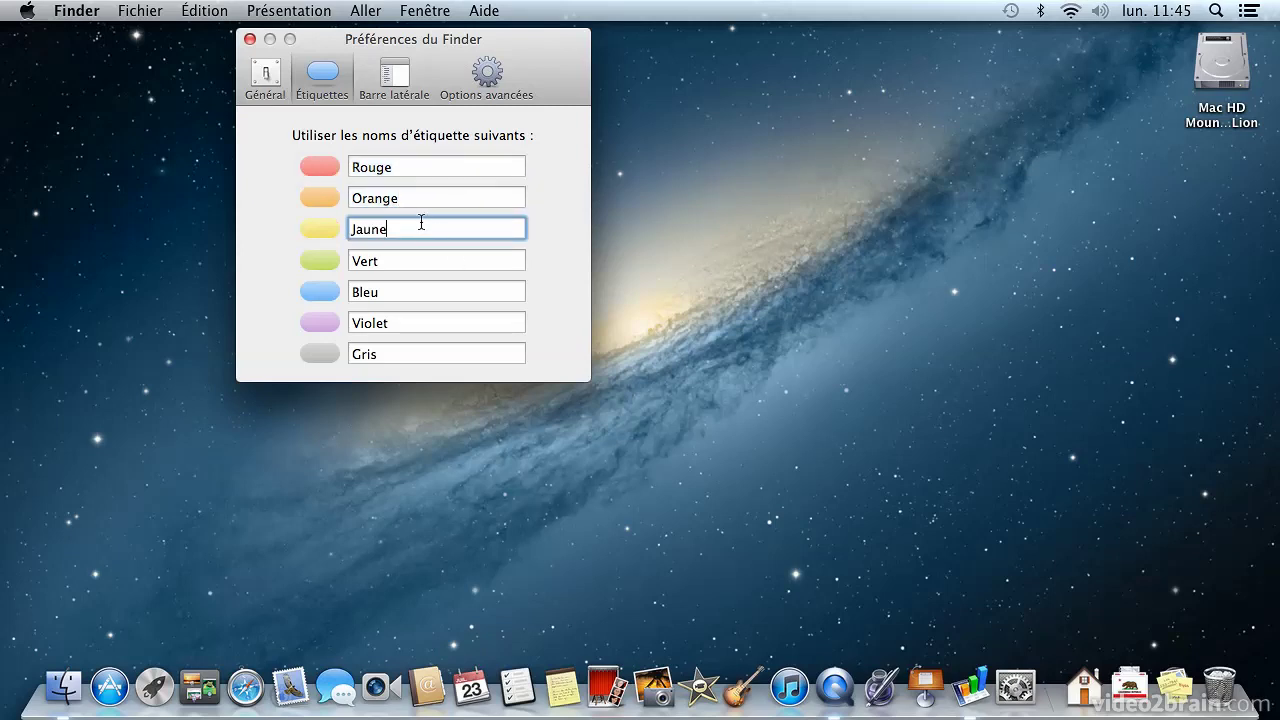
pyautogui.click(386, 314)
pyautogui.doubleClick(386, 314)
pyautogui.doubleClick(410, 362)
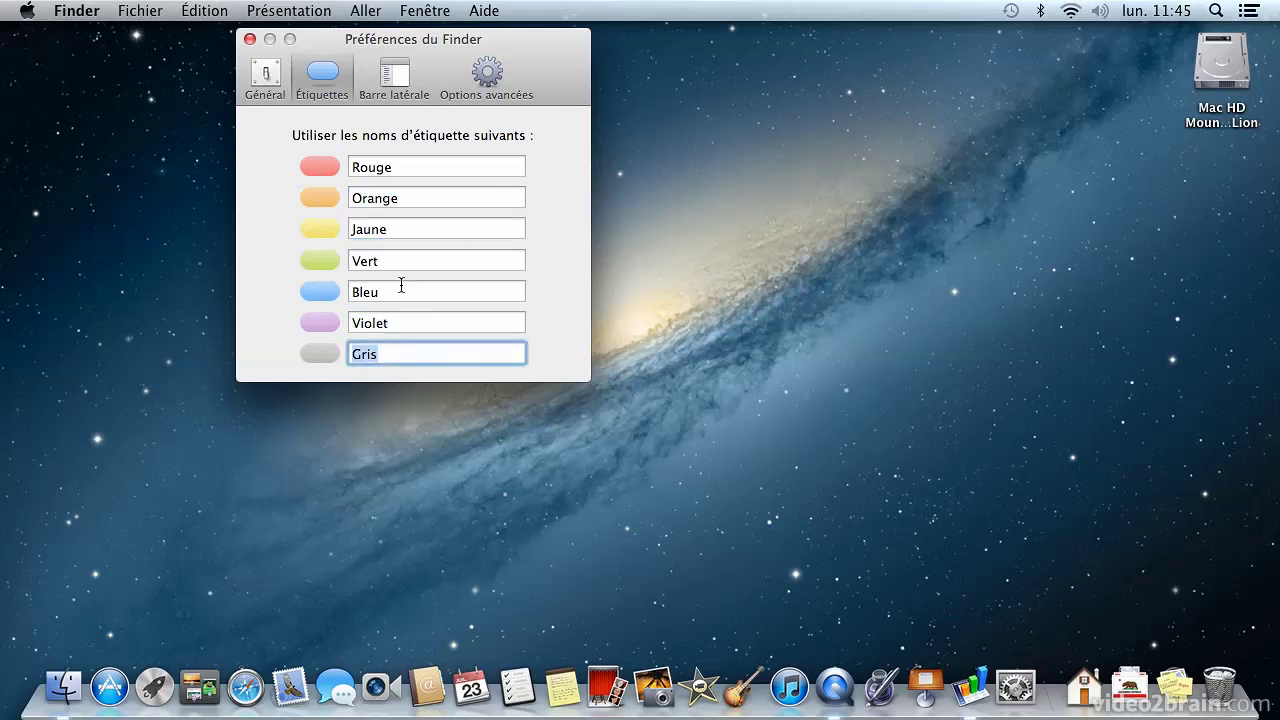
# - Show the sidebar items (Barre latérale) in the Finder preferences and arrange a new Finder window beside them
pyautogui.click(396, 72)
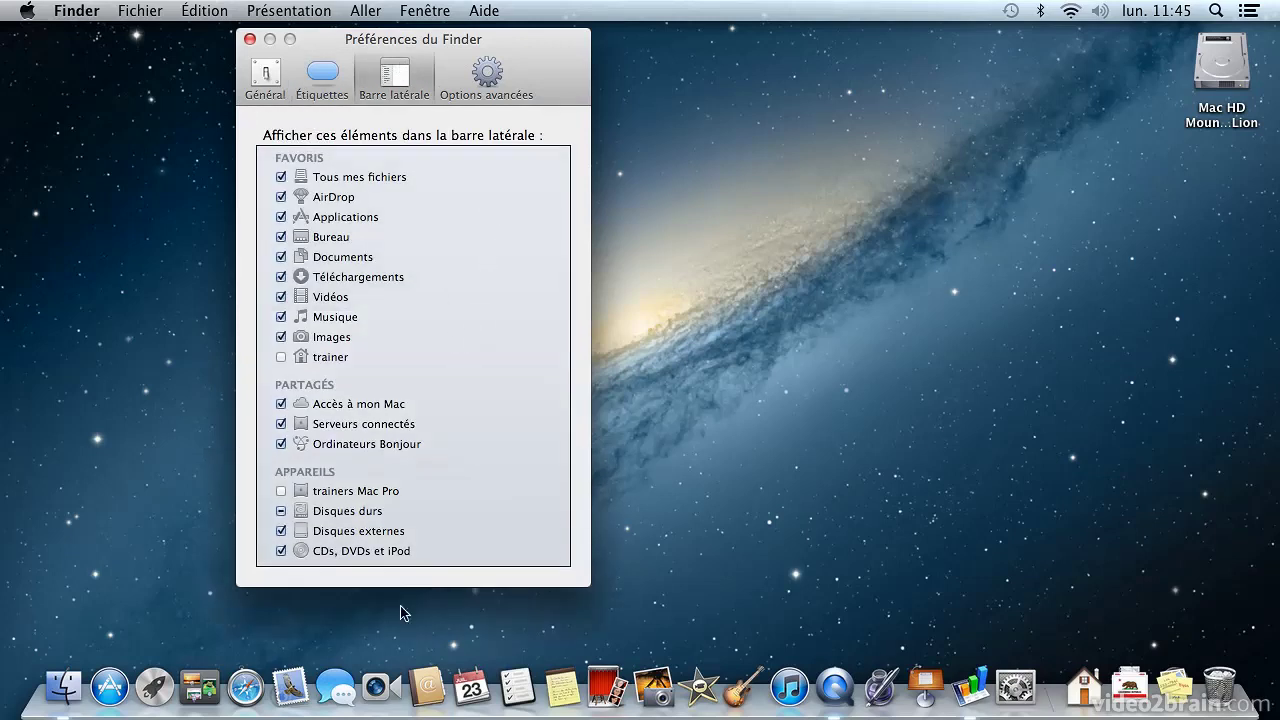
pyautogui.click(64, 687)
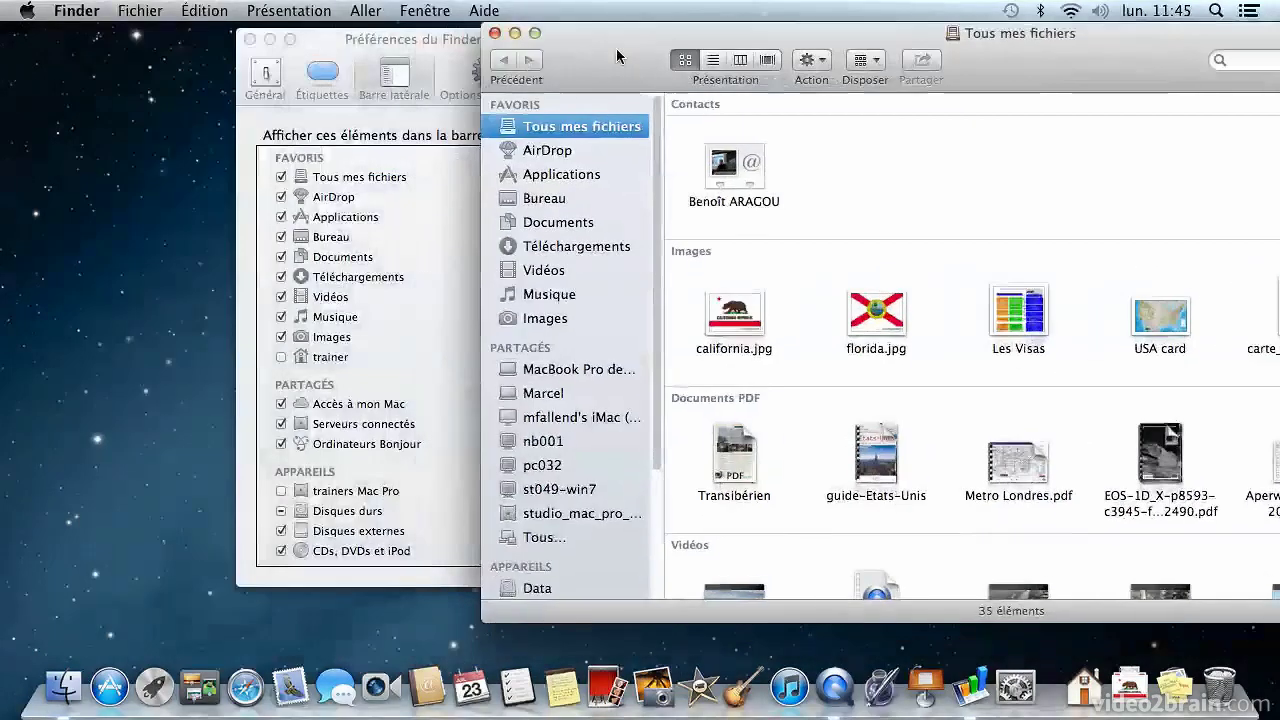
pyautogui.moveTo(617, 57); pyautogui.dragTo(674, 57)
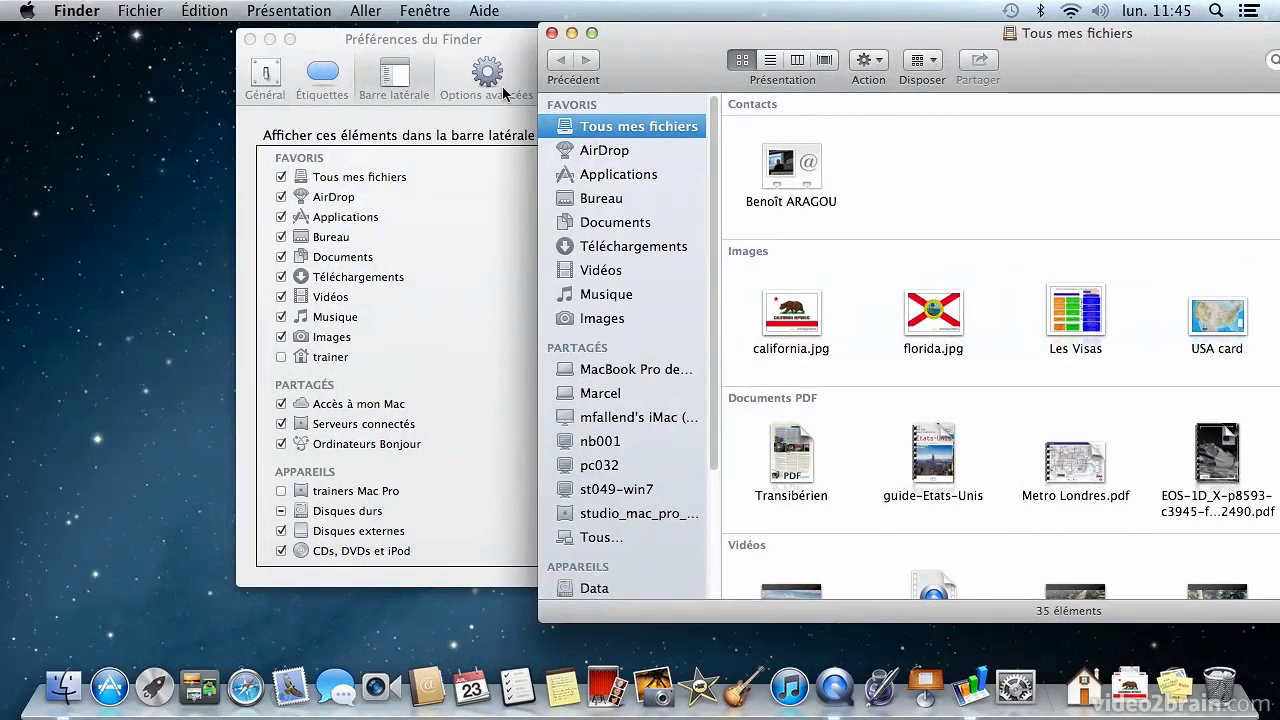
pyautogui.moveTo(326, 46); pyautogui.dragTo(201, 40)
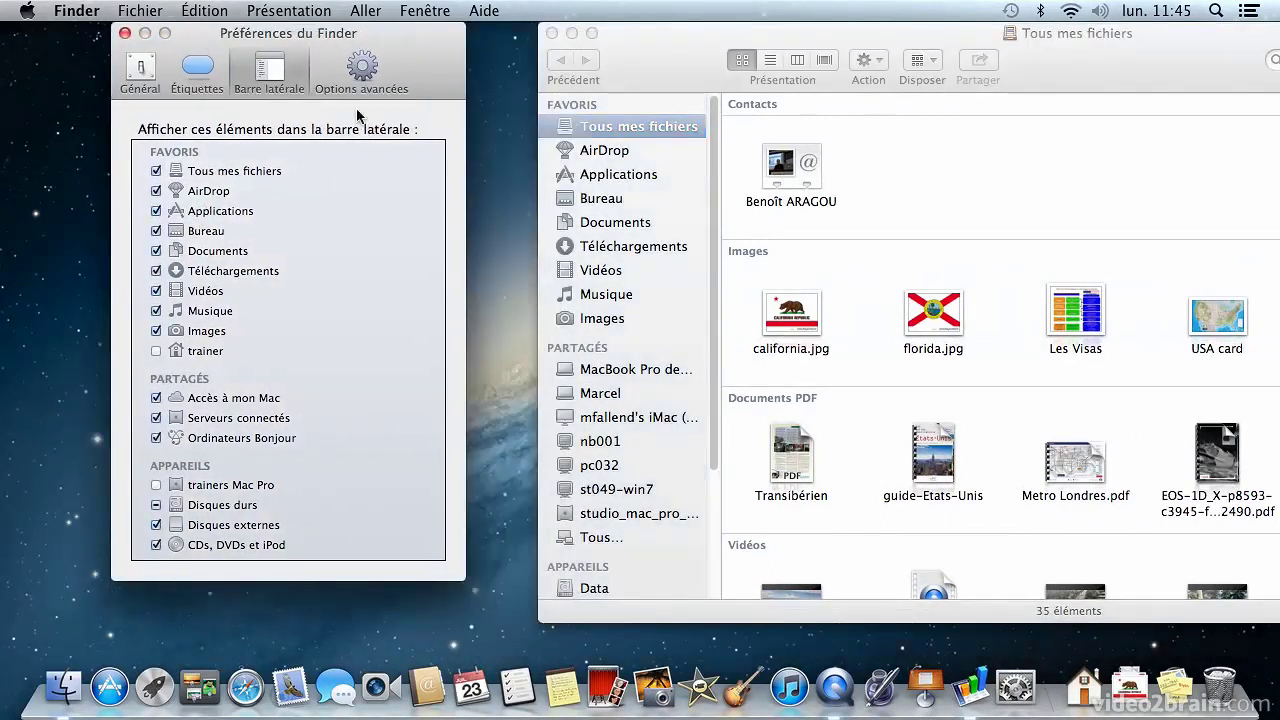
# - Remove AirDrop from the Finder sidebar favourites, restore it, and close the Tous mes fichiers window
pyautogui.click(156, 192)
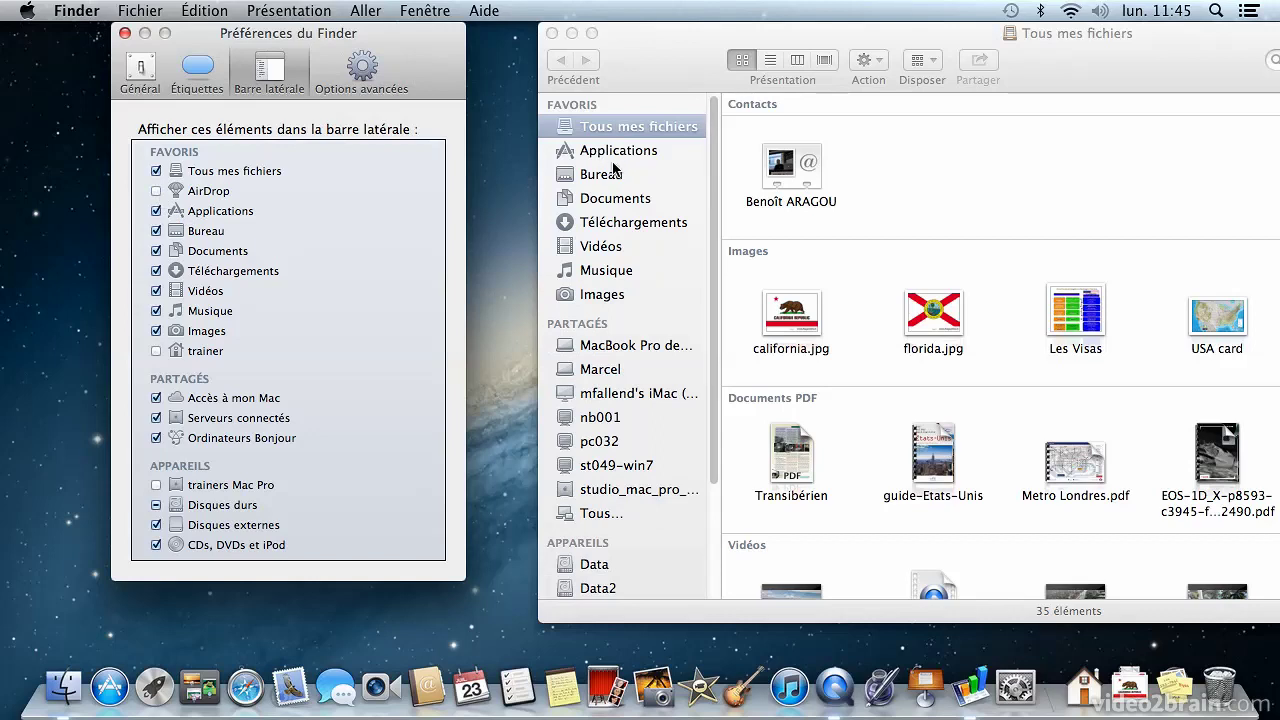
pyautogui.click(156, 191)
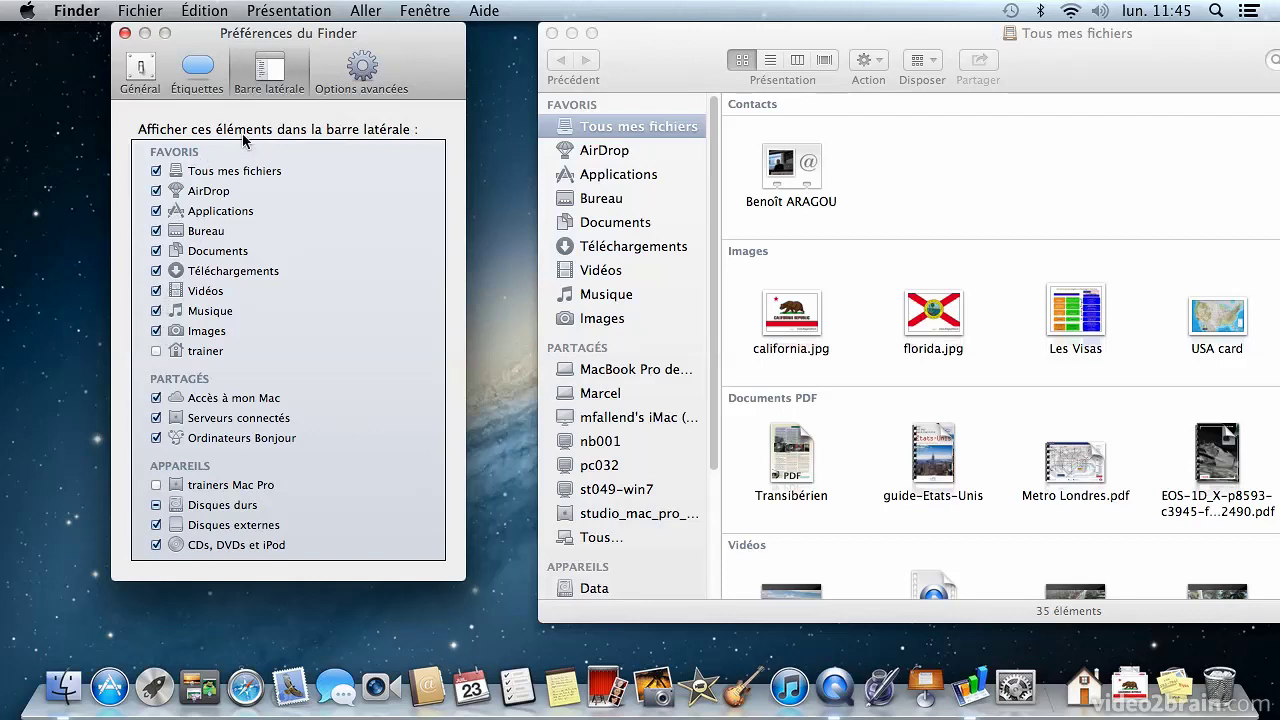
pyautogui.click(551, 33)
# - Show the advanced Finder preferences (Options avancées) and open the USA folder from the home folder in a window beside them
pyautogui.click(378, 76)
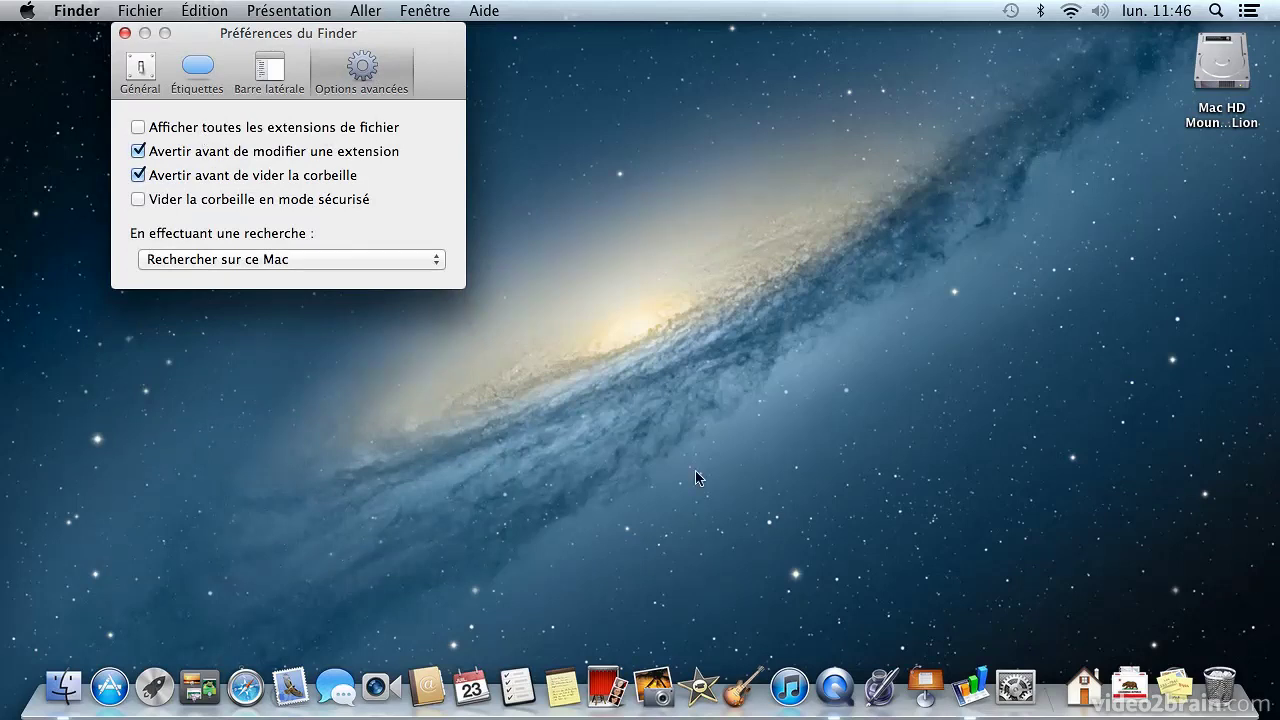
pyautogui.click(1084, 686)
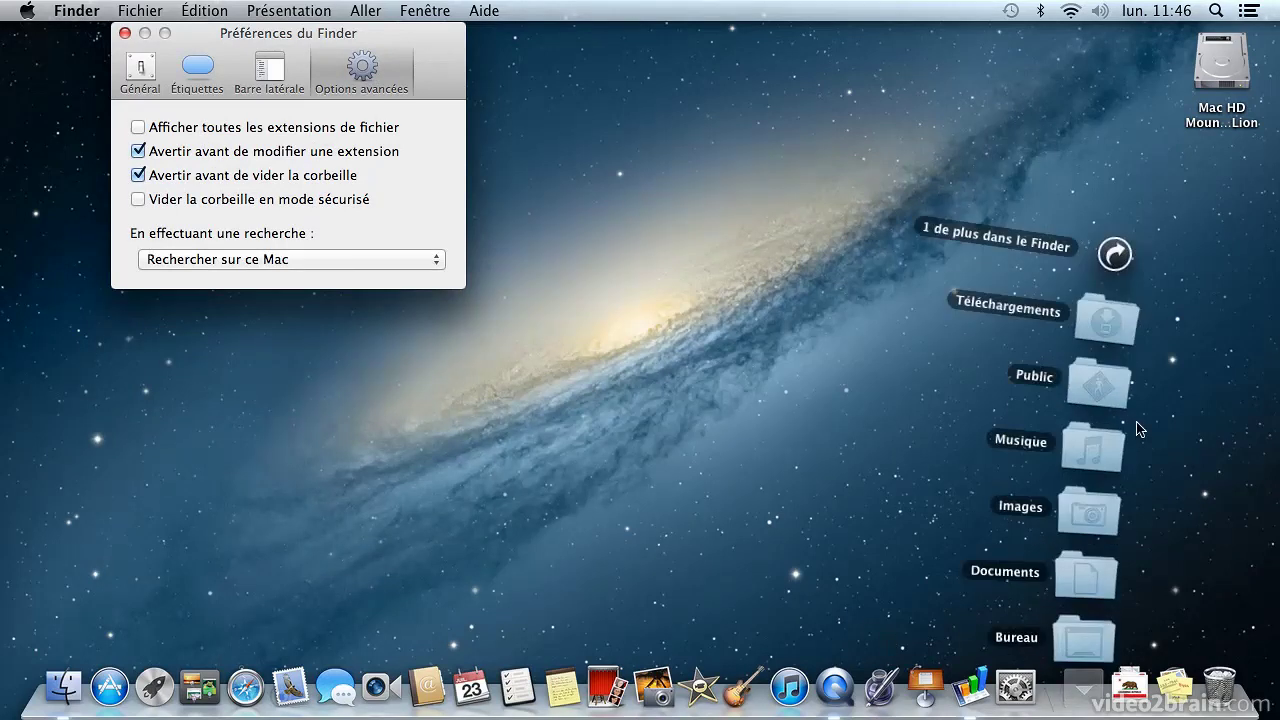
pyautogui.click(1092, 548)
pyautogui.click(261, 60)
pyautogui.moveTo(142, 46); pyautogui.dragTo(434, 47)
pyautogui.doubleClick(728, 244)
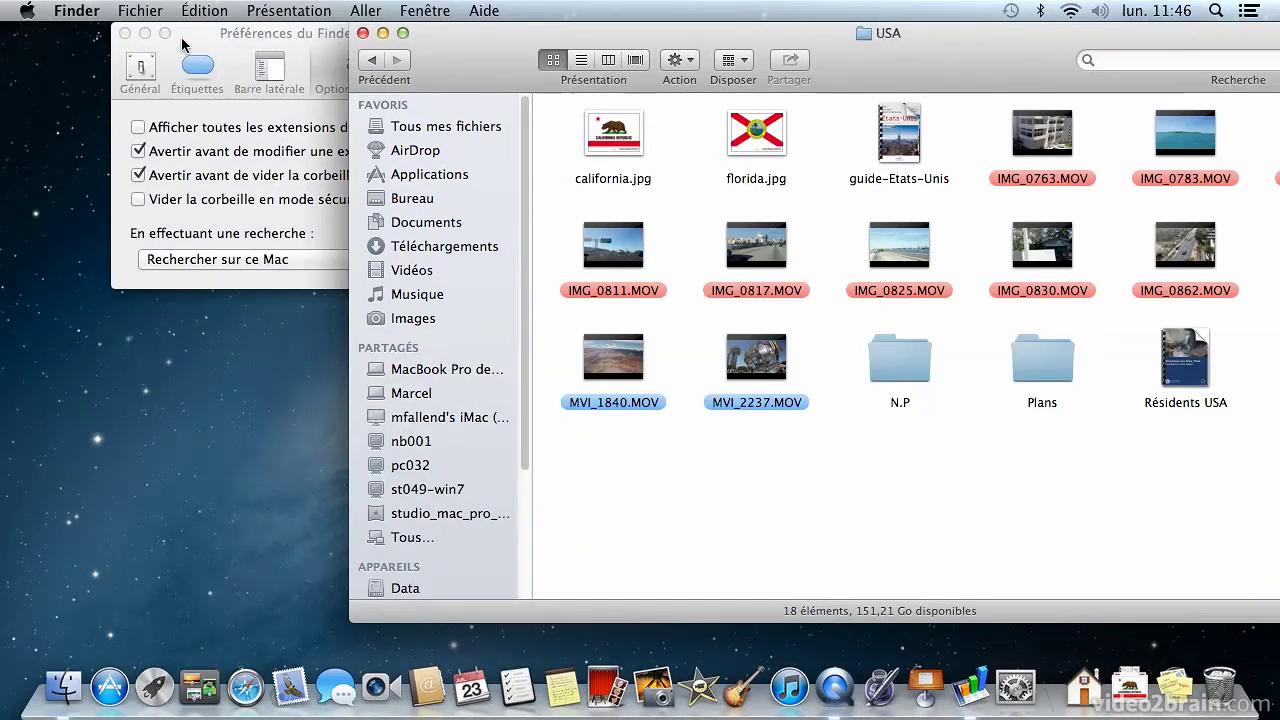
# - Turn on the display of all file extensions, check the USA folder's files, and close its window
pyautogui.click(141, 108)
pyautogui.click(138, 127)
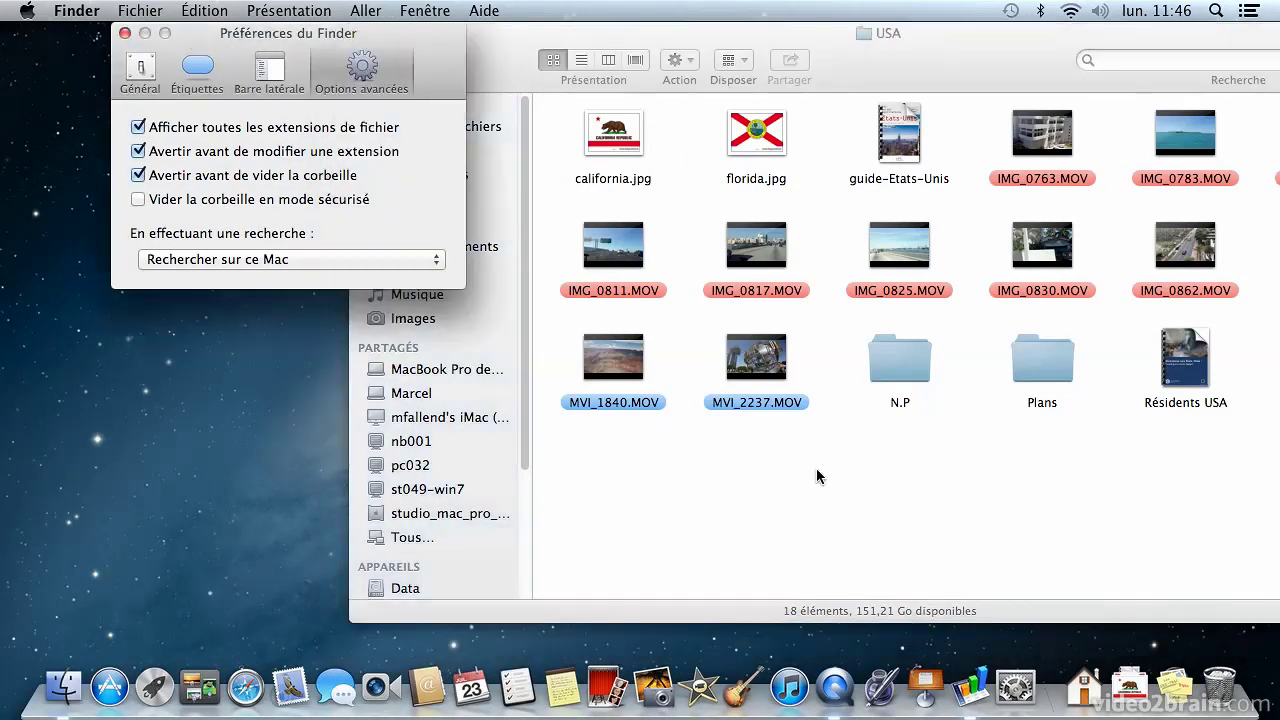
pyautogui.moveTo(883, 62); pyautogui.dragTo(642, 46)
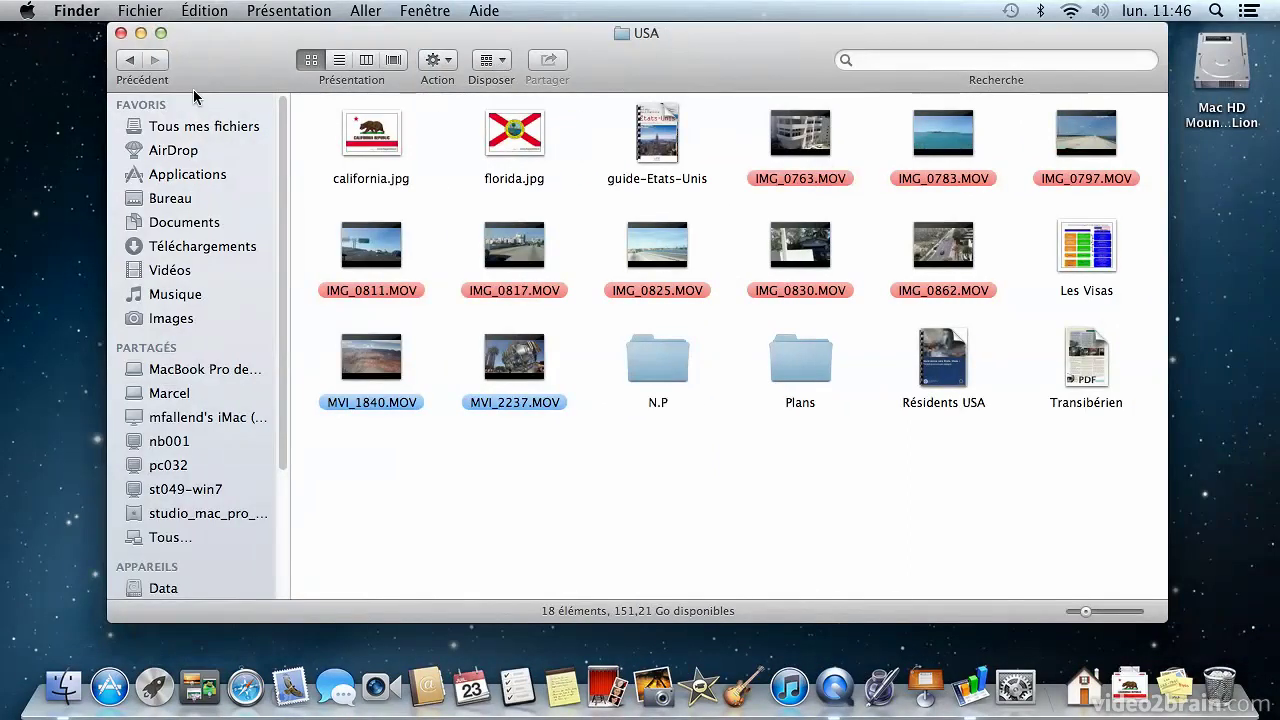
pyautogui.click(121, 33)
# - Open the Applications folder and move its window beside the Finder preferences to compare the file extensions
pyautogui.click(1175, 686)
pyautogui.scroll(-5, 1051, 572)
pyautogui.click(839, 571)
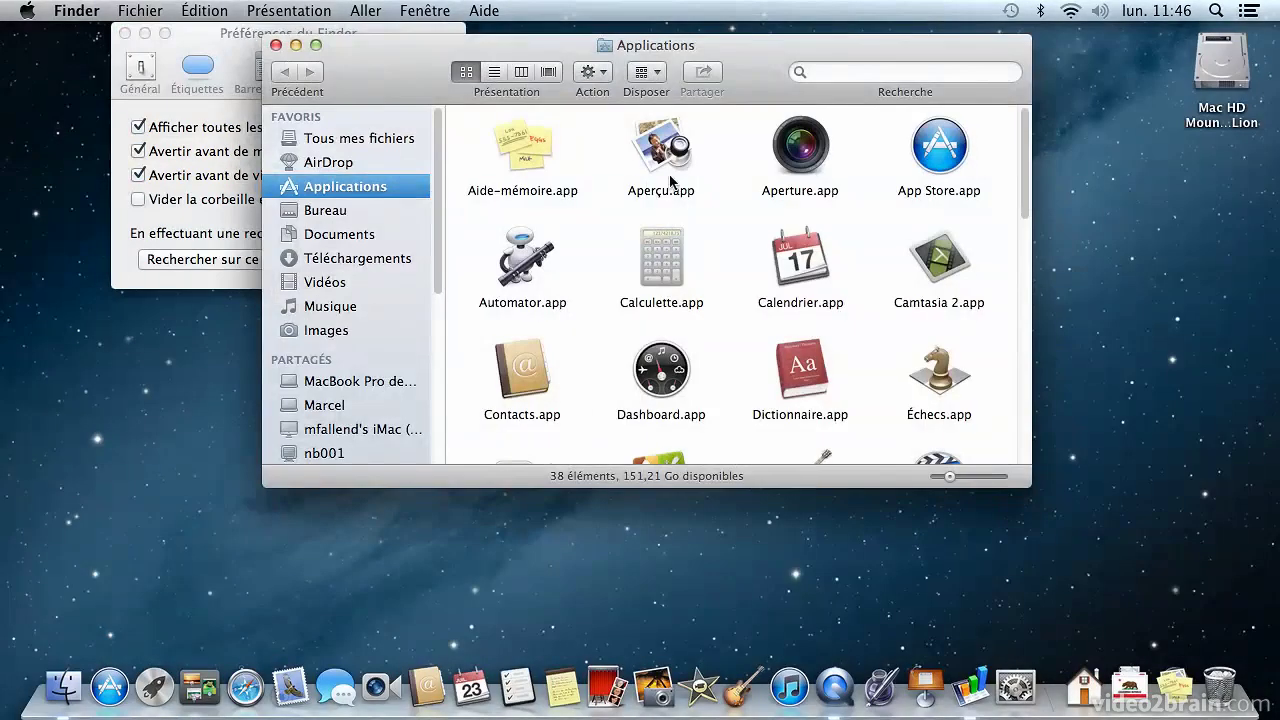
pyautogui.moveTo(749, 74); pyautogui.dragTo(1030, 141)
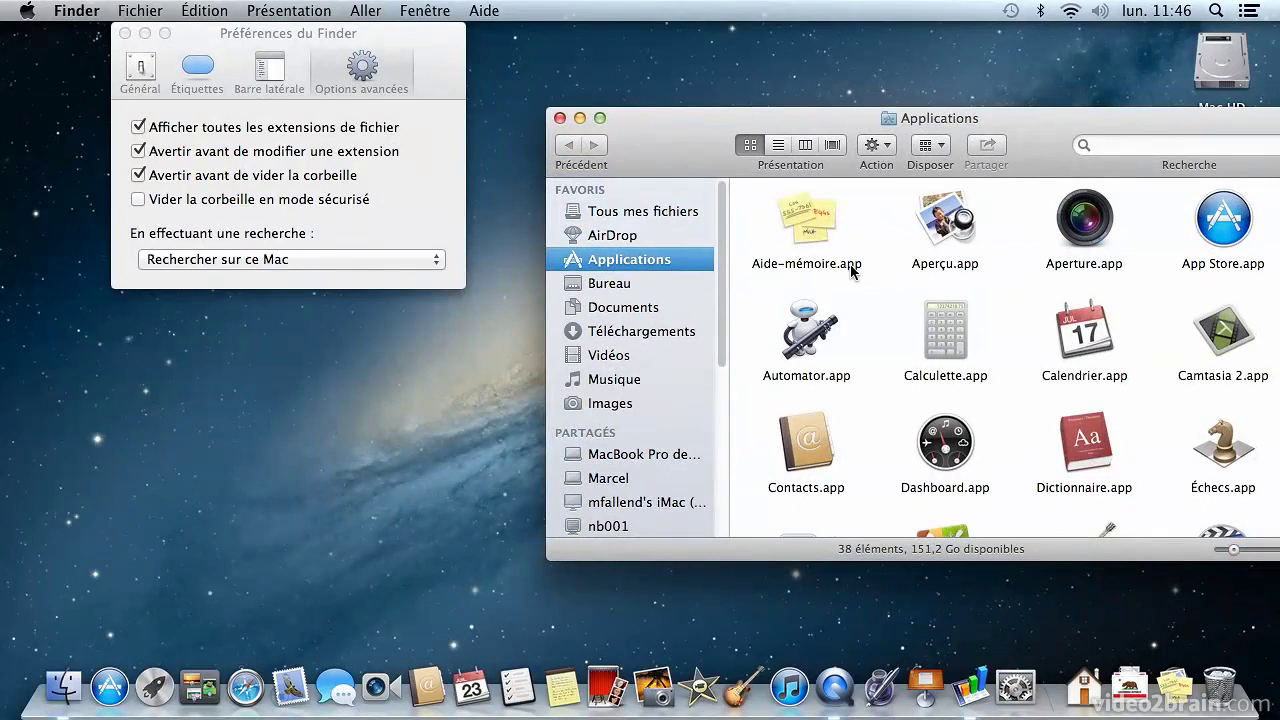
# - Turn off the display of all file extensions and close the Applications and Finder preferences windows
pyautogui.click(139, 128)
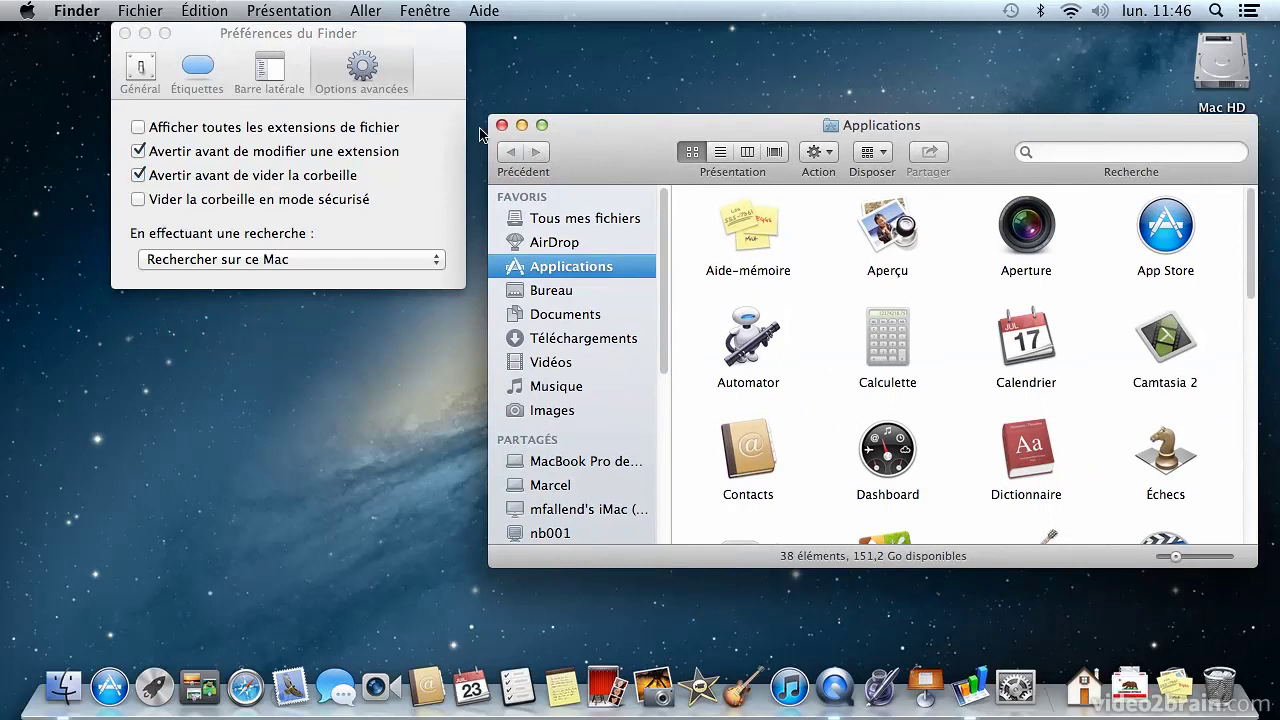
pyautogui.click(501, 126)
pyautogui.click(140, 62)
pyautogui.press('super+w')
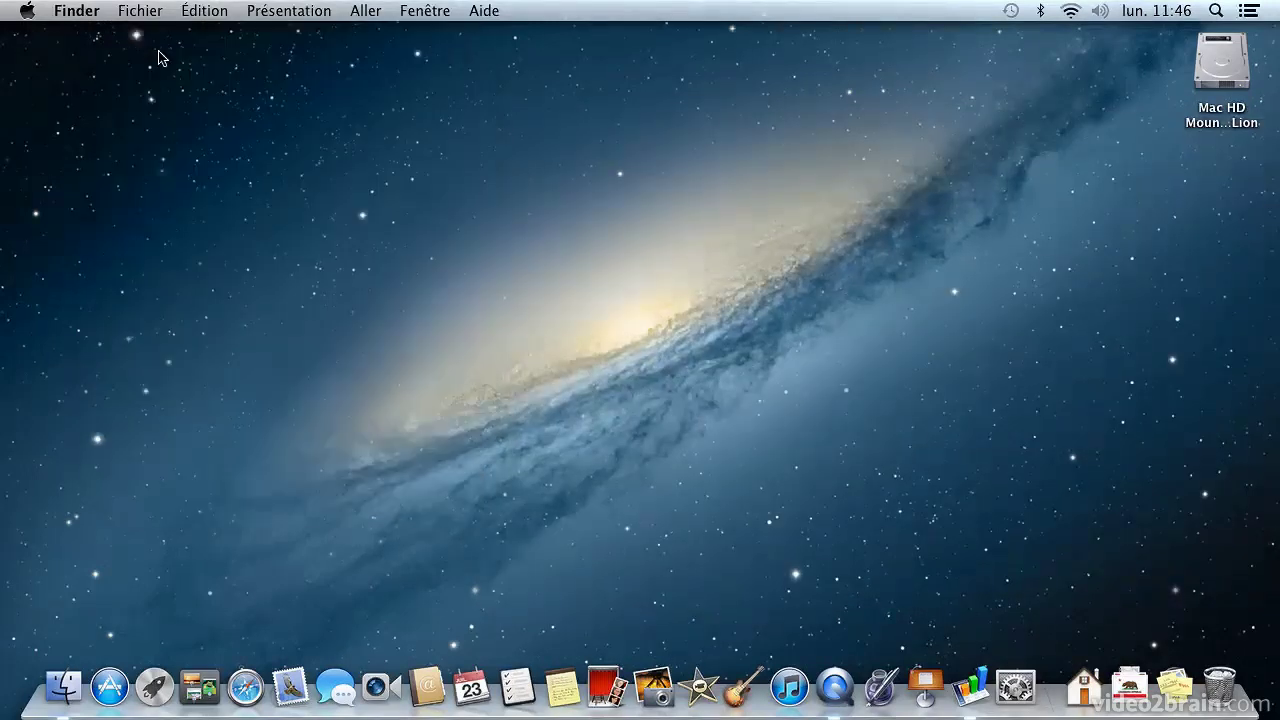
# - Create a new folder on the desktop with its default name and move it to the trash
pyautogui.click(146, 10)
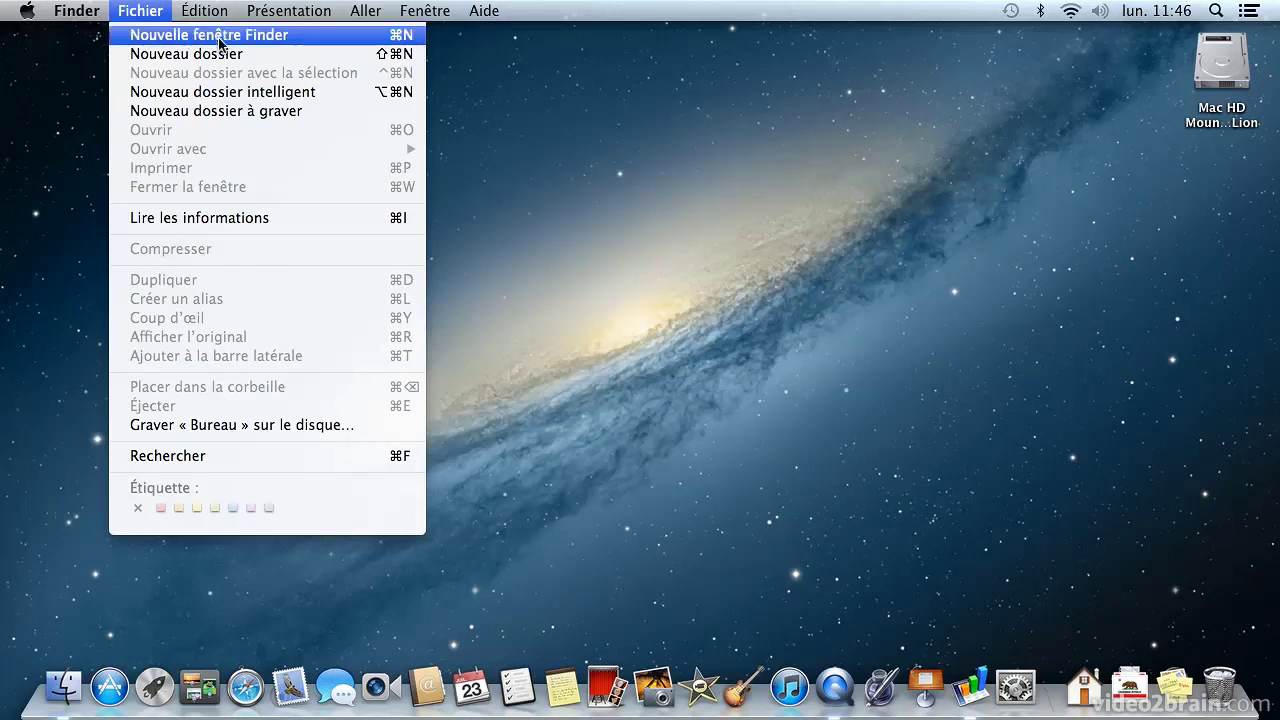
pyautogui.click(285, 56)
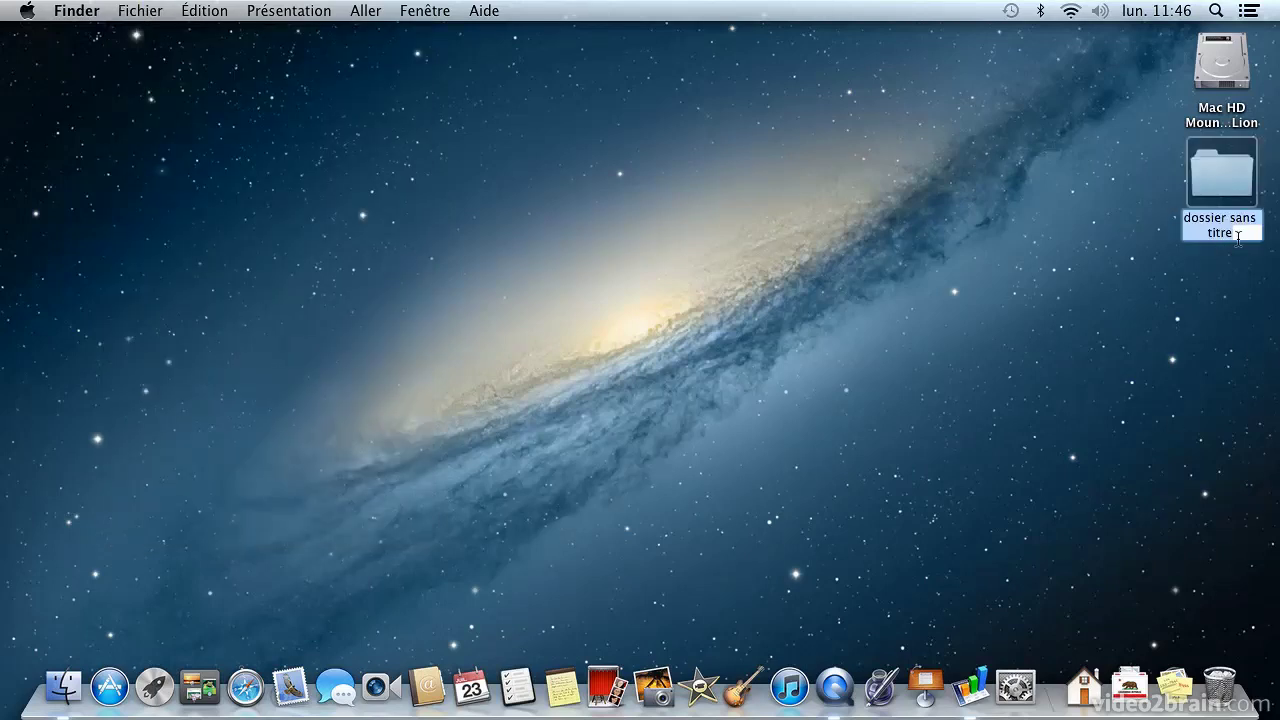
pyautogui.click(1214, 300)
pyautogui.moveTo(1236, 192); pyautogui.dragTo(1224, 694)
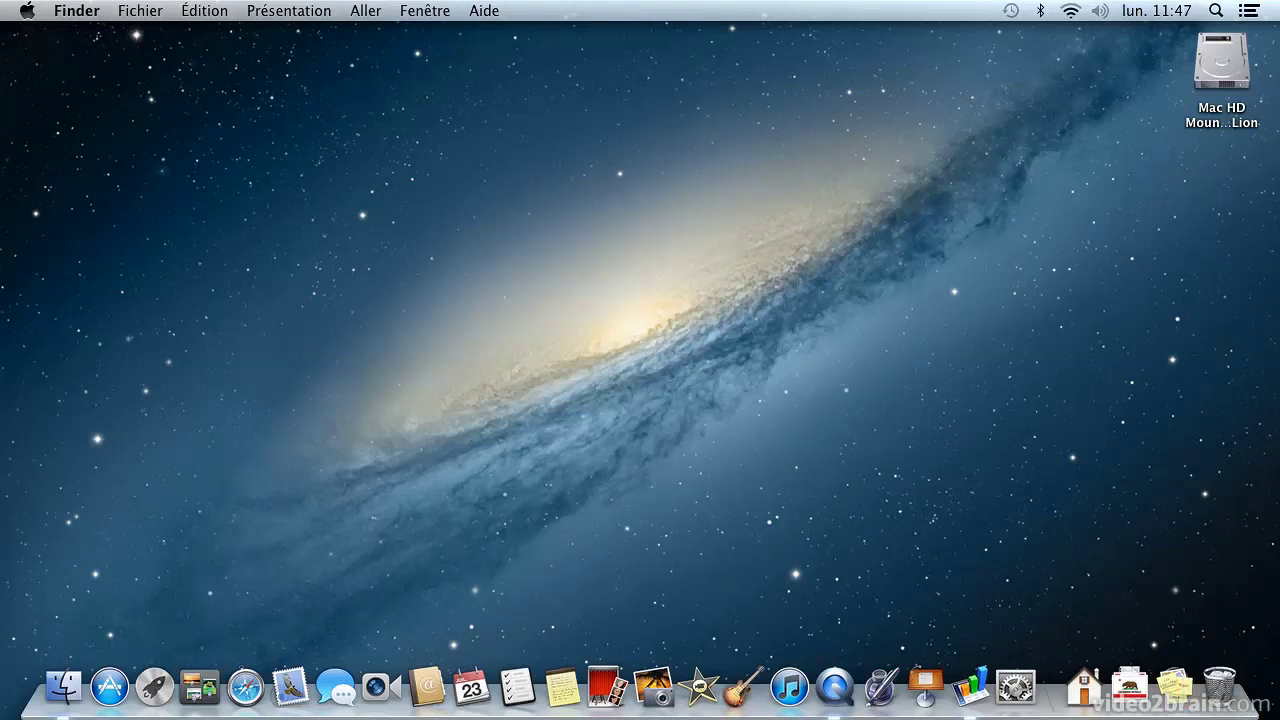
# - Create a new smart folder that searches this Mac for ".pdf" and filters by the type Document PDF
pyautogui.click(130, 11)
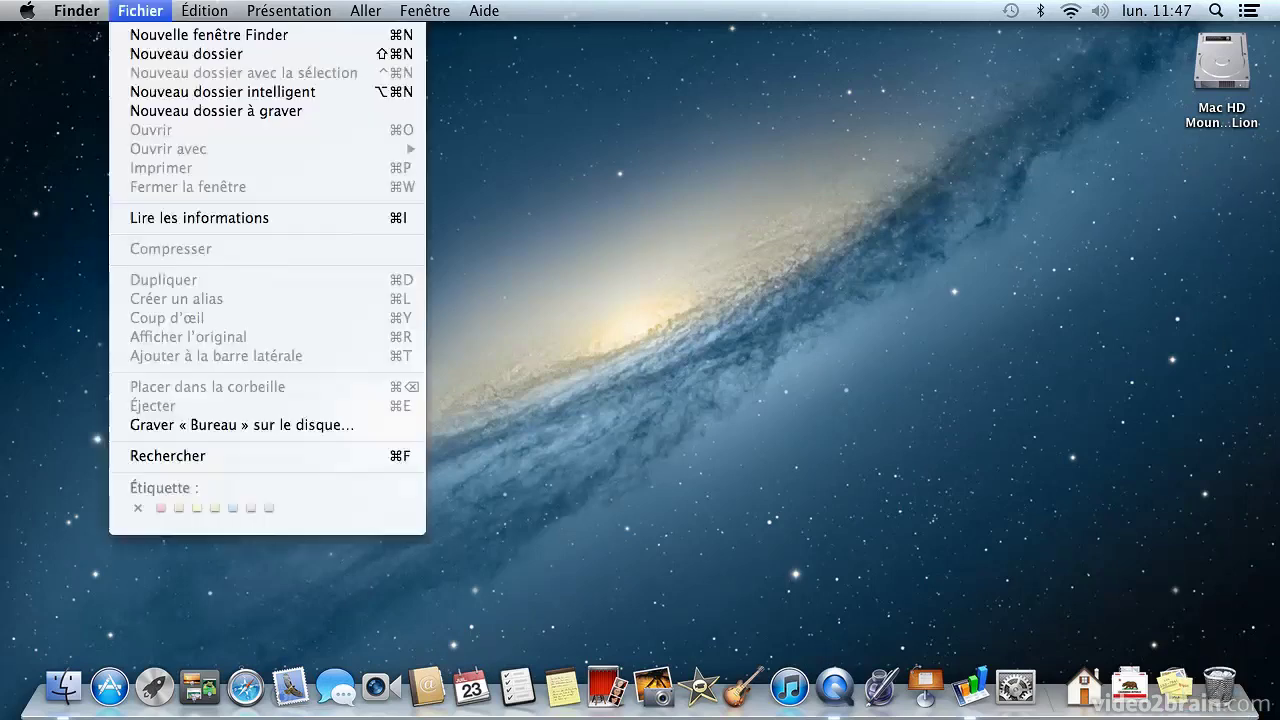
pyautogui.click(180, 93)
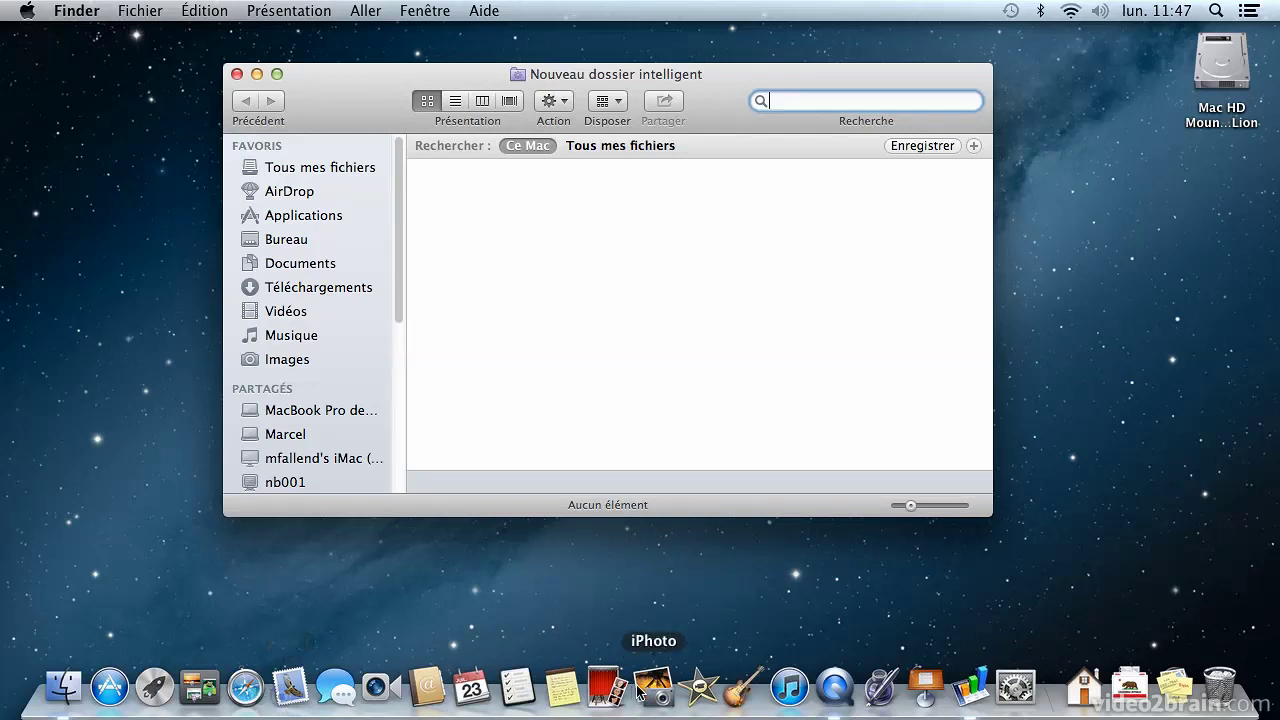
pyautogui.click(621, 232)
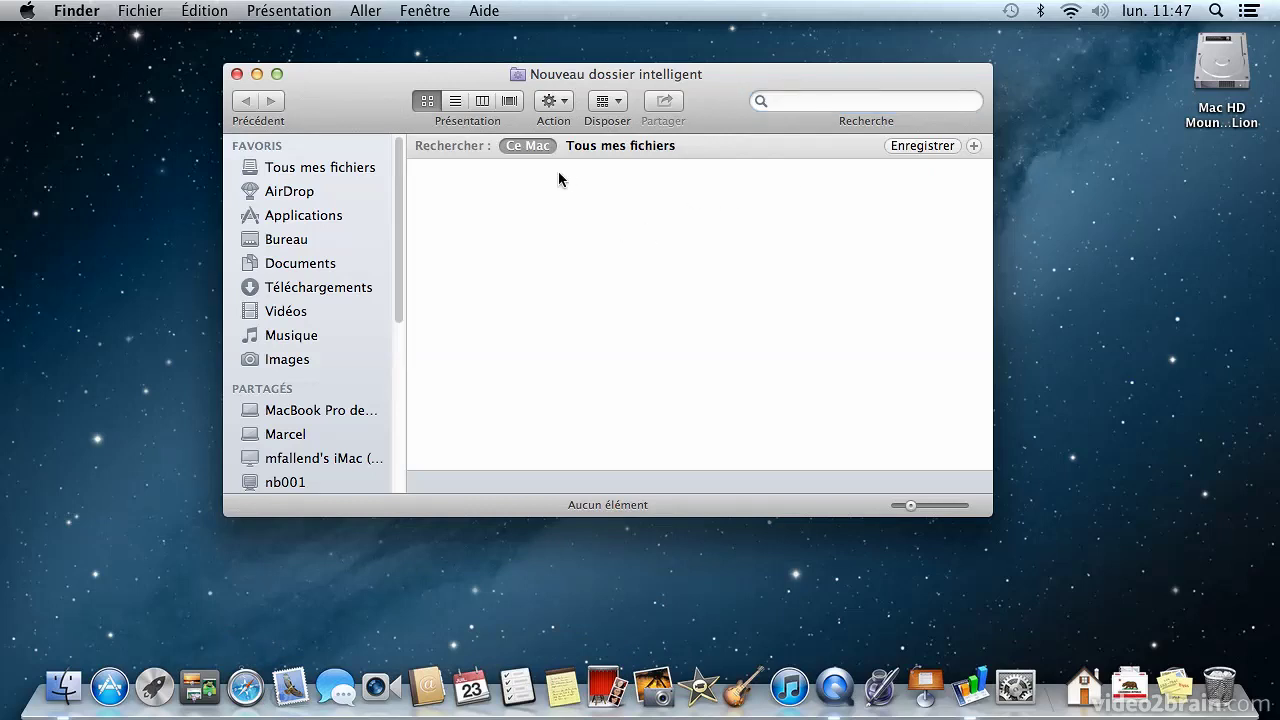
pyautogui.click(835, 103)
pyautogui.write('.')
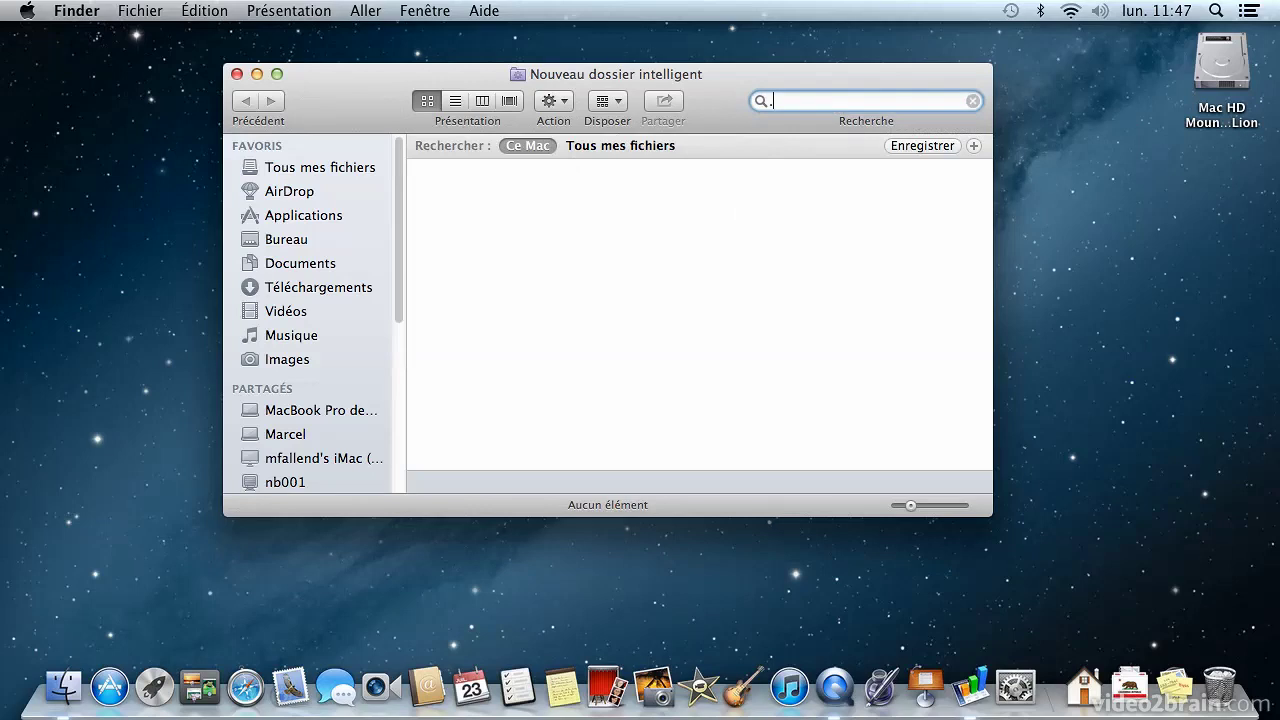
pyautogui.write('pdf')
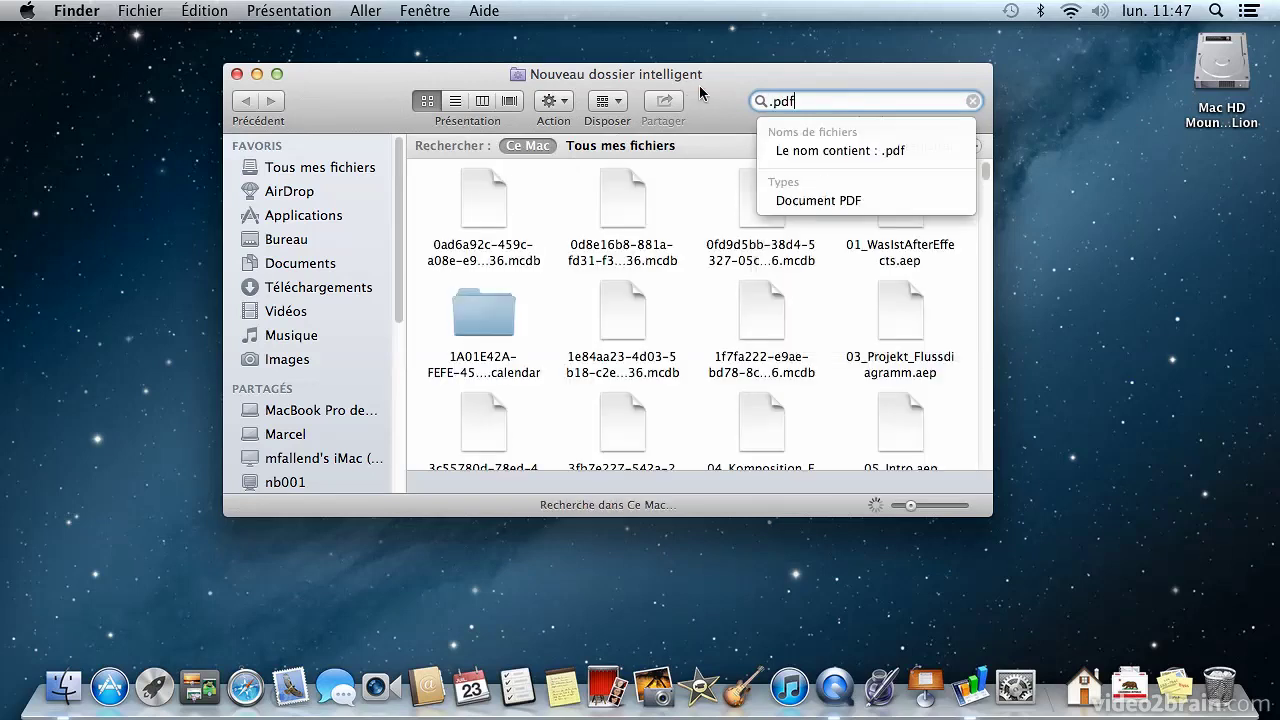
pyautogui.click(796, 201)
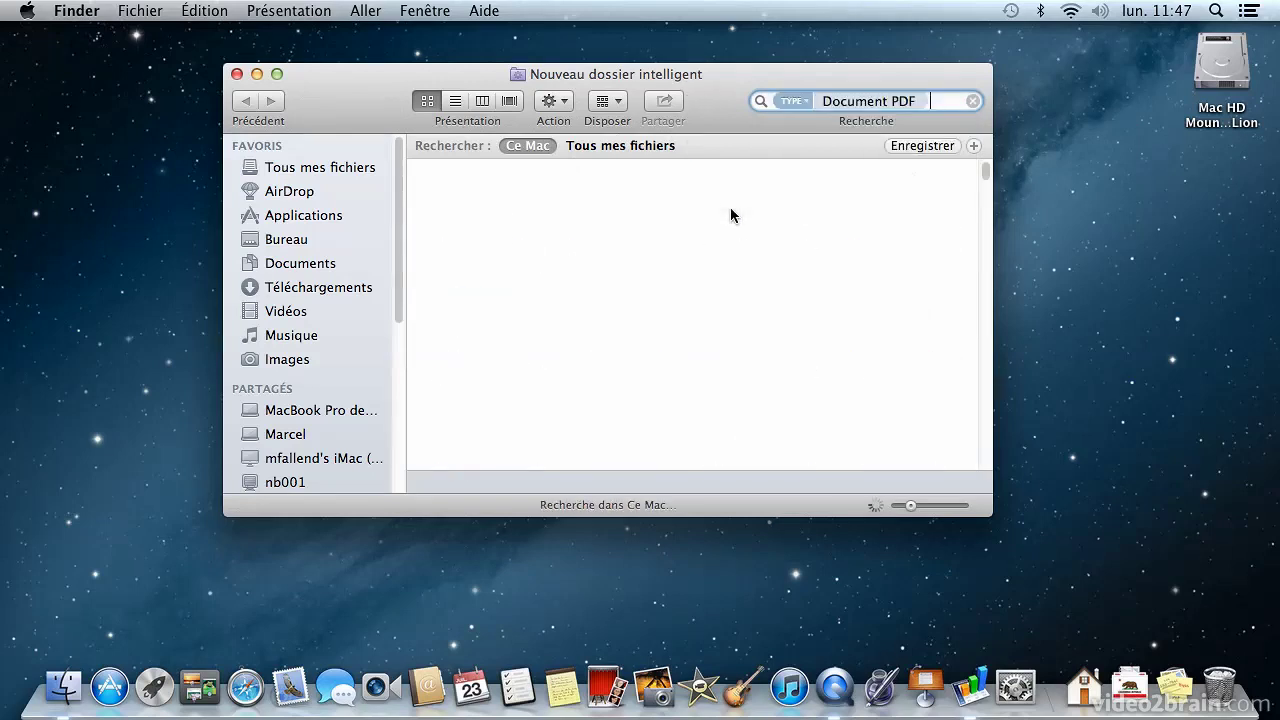
# - Save the smart folder as PDF on the desktop (Bureau), keeping it in the sidebar, and close its window
pyautogui.click(922, 145)
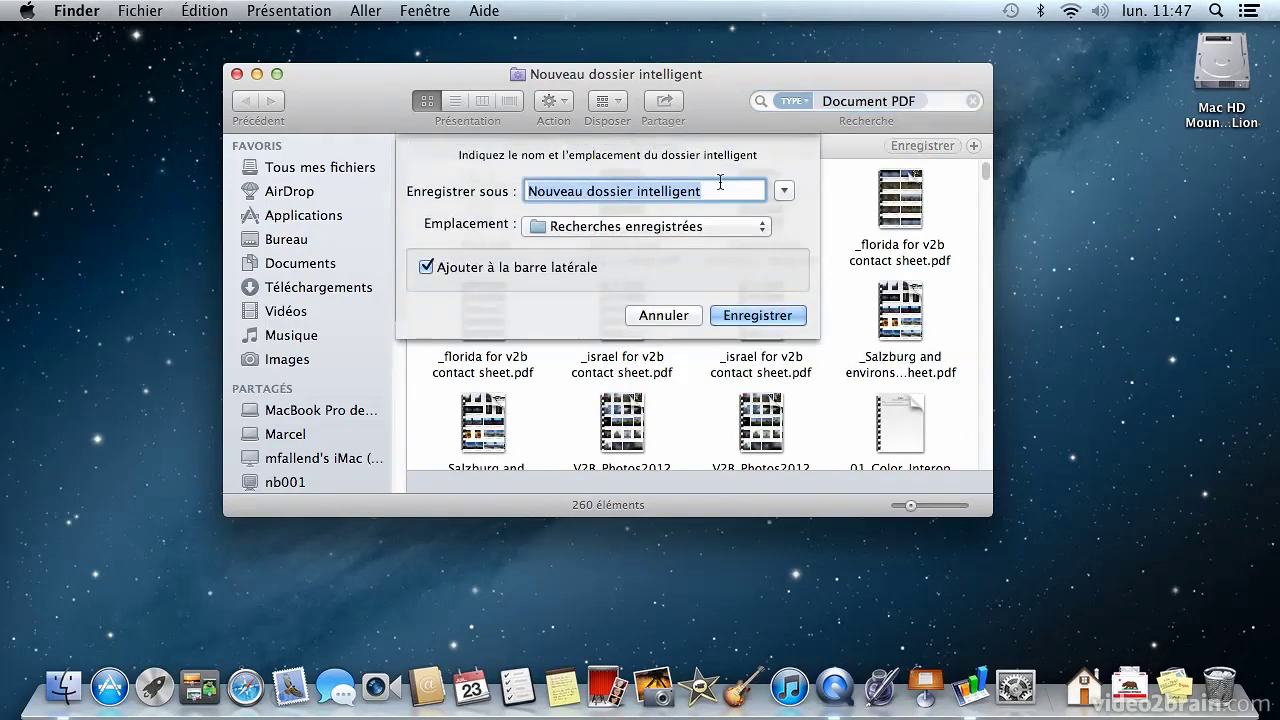
pyautogui.write('PDF')
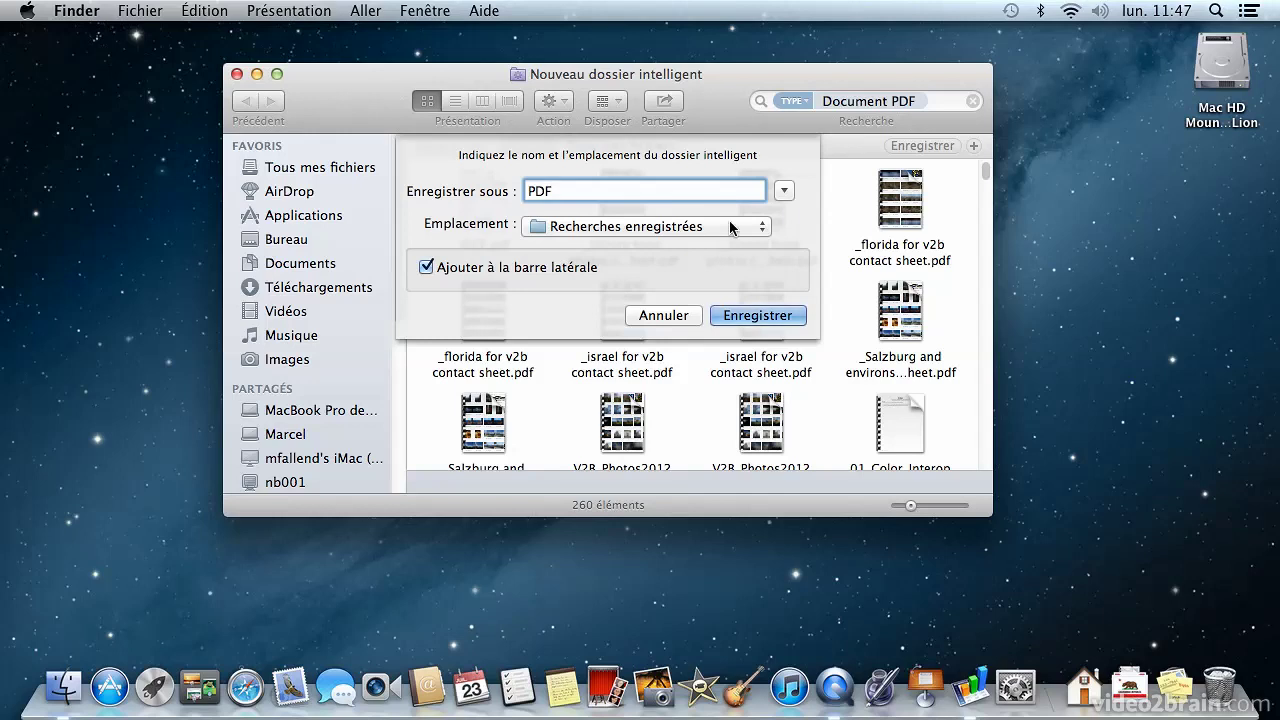
pyautogui.click(784, 190)
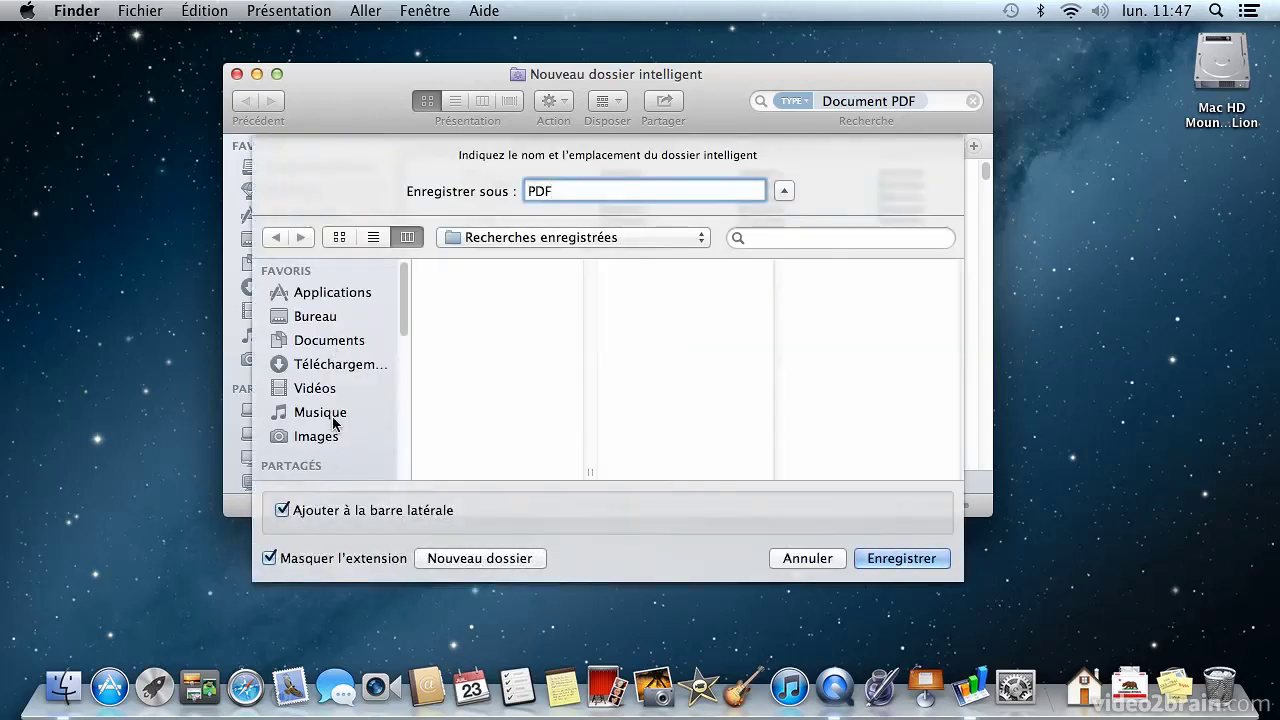
pyautogui.click(343, 318)
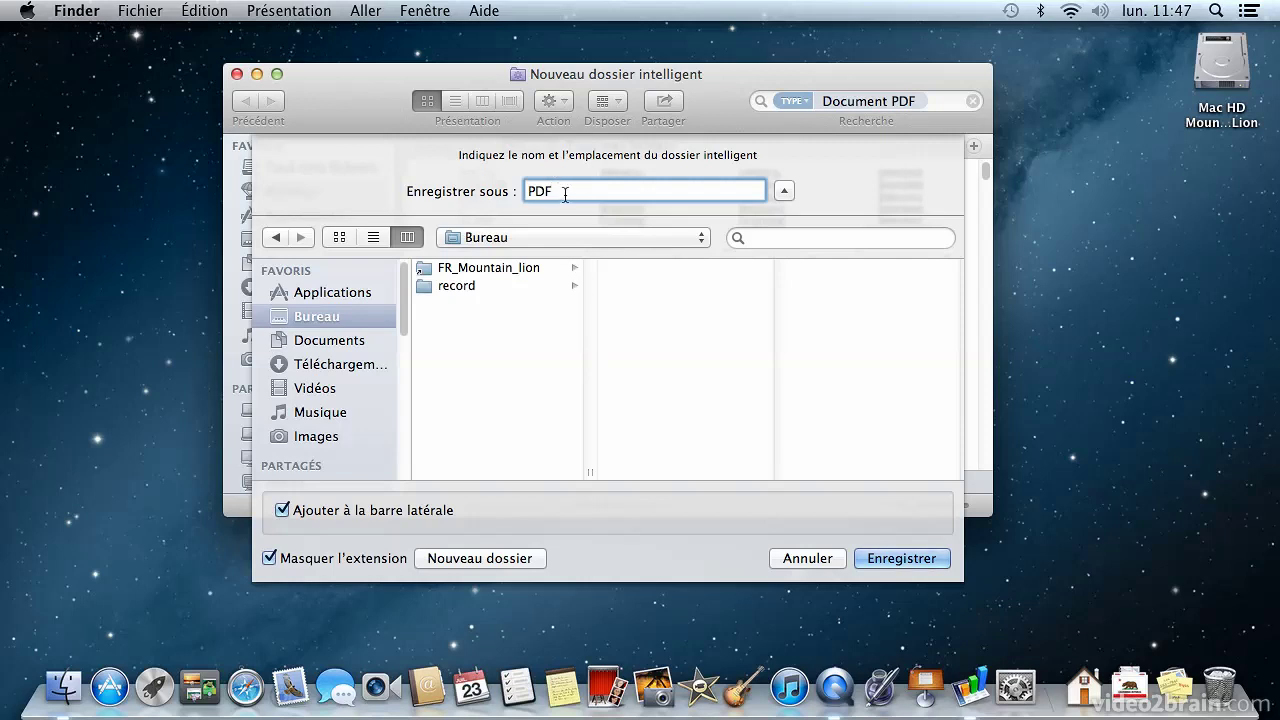
pyautogui.click(900, 558)
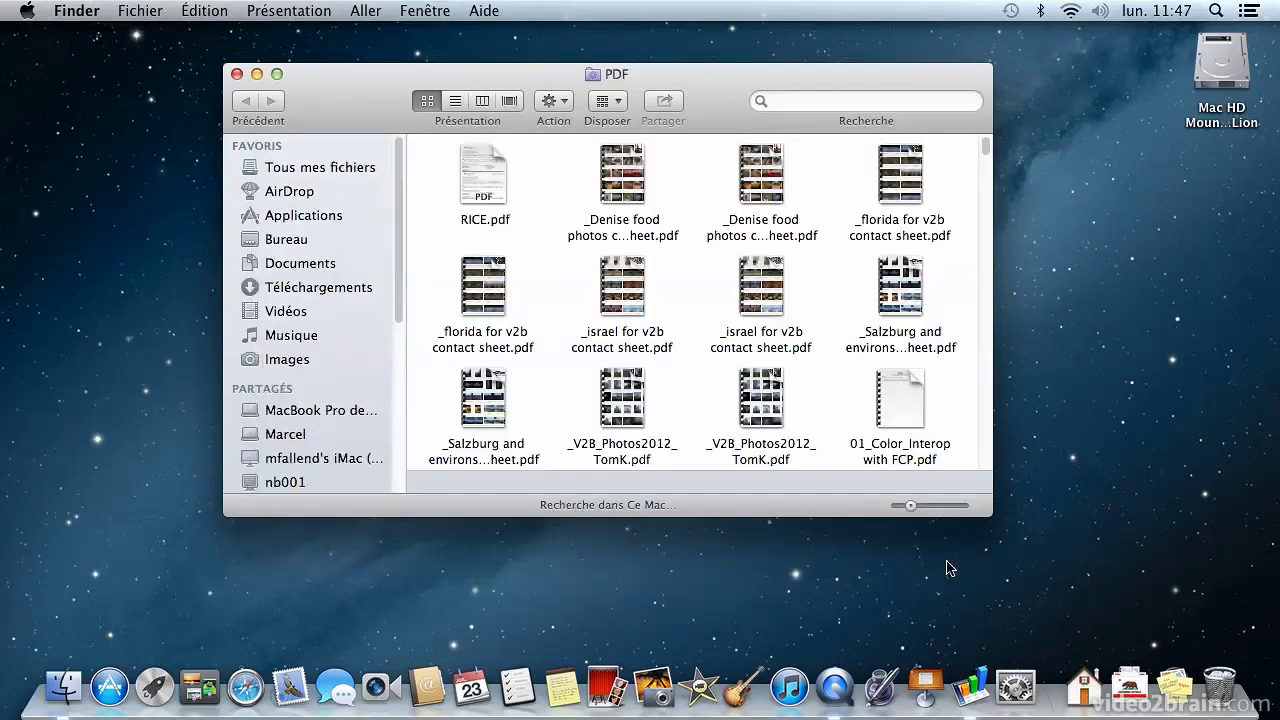
pyautogui.click(236, 74)
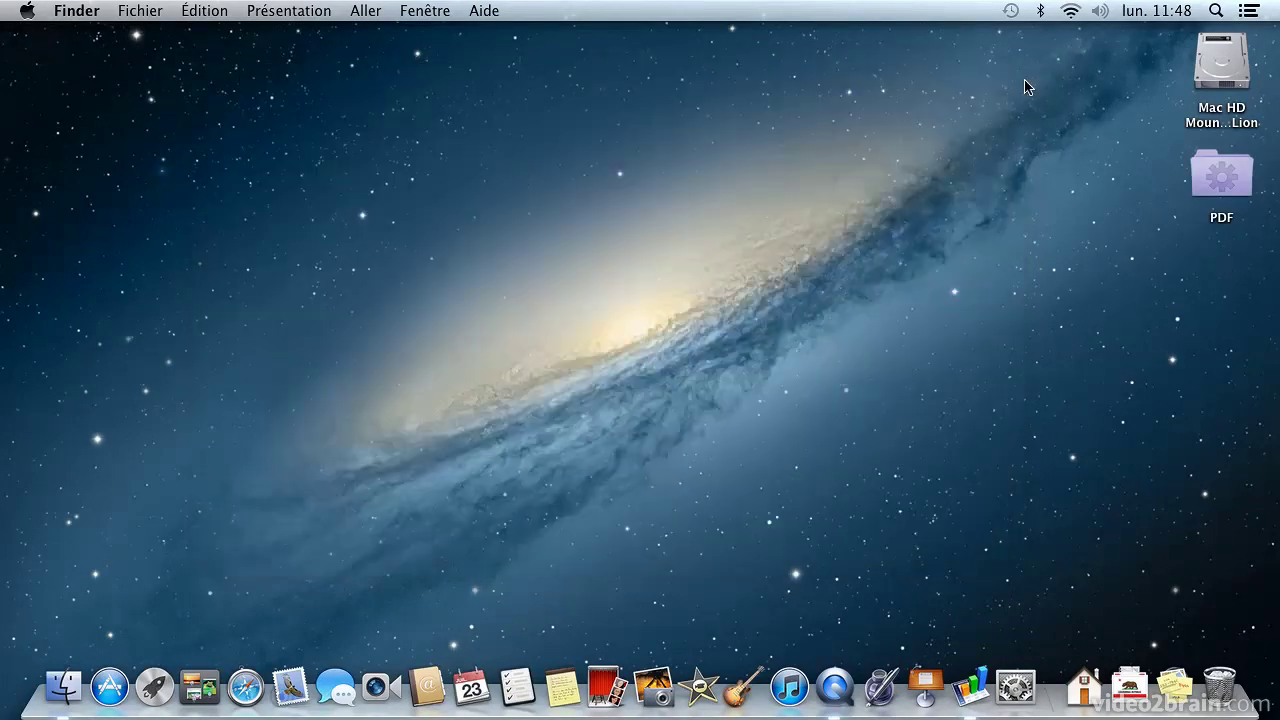
# - Open the PDF smart folder from the desktop, review its files and the home folder's subfolders, and close the window
pyautogui.doubleClick(1227, 183)
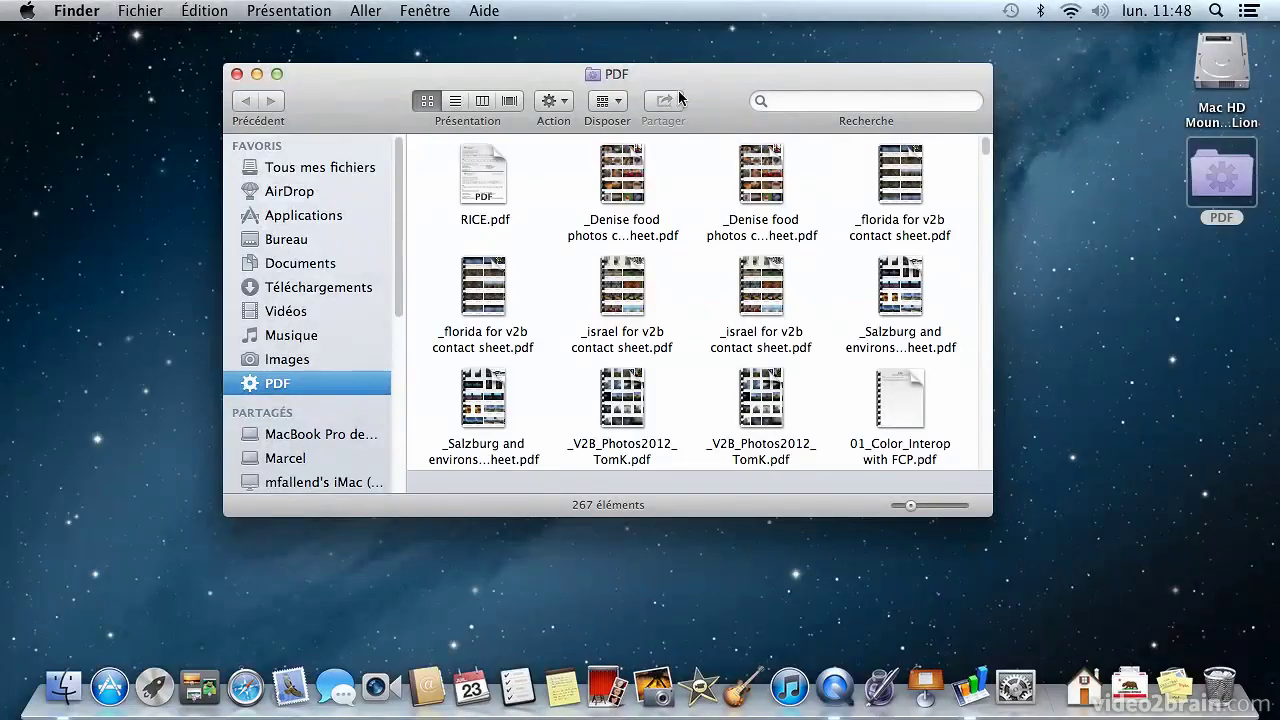
pyautogui.moveTo(707, 123); pyautogui.dragTo(720, 89)
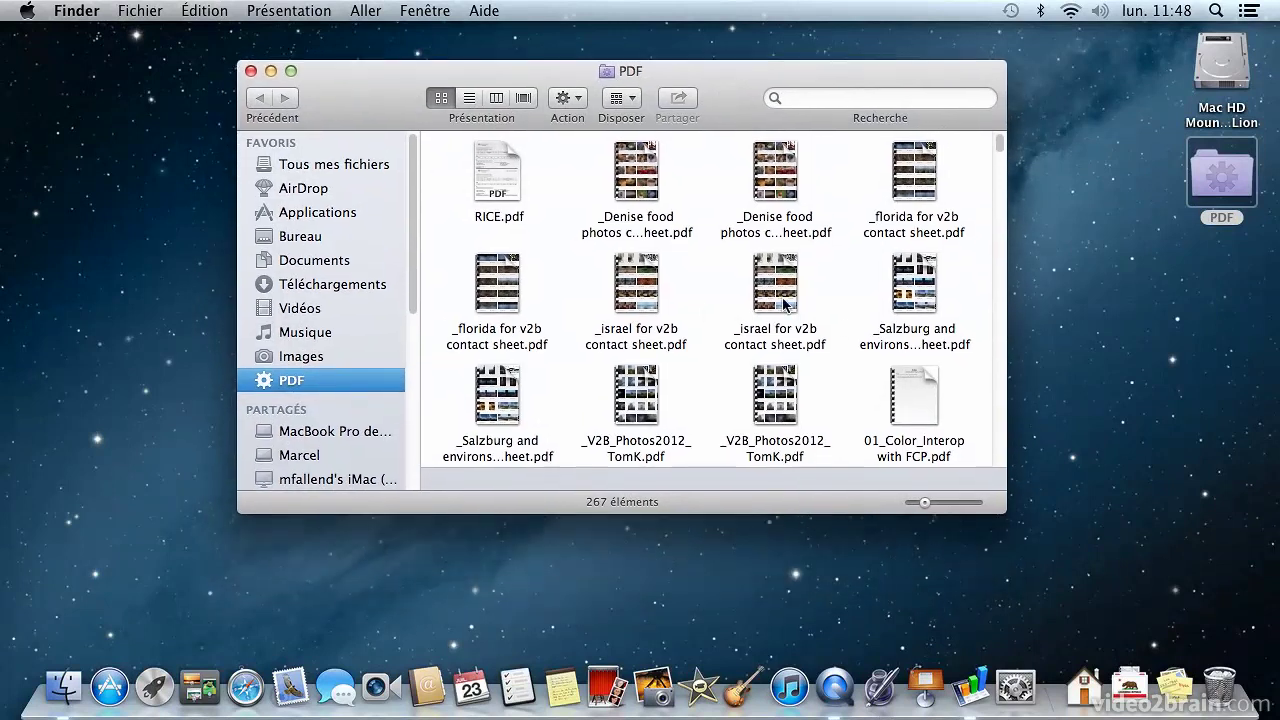
pyautogui.scroll(1, 847, 327)
pyautogui.click(1083, 688)
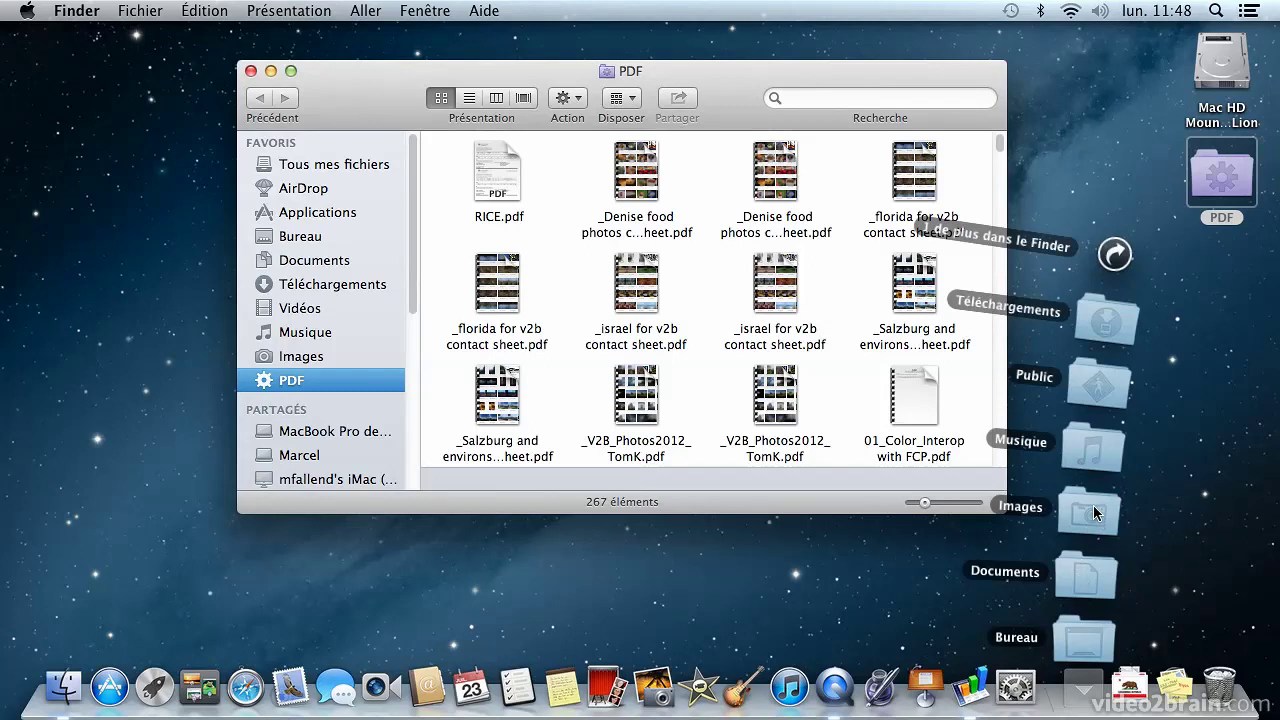
pyautogui.click(1205, 240)
pyautogui.moveTo(818, 73); pyautogui.dragTo(824, 73)
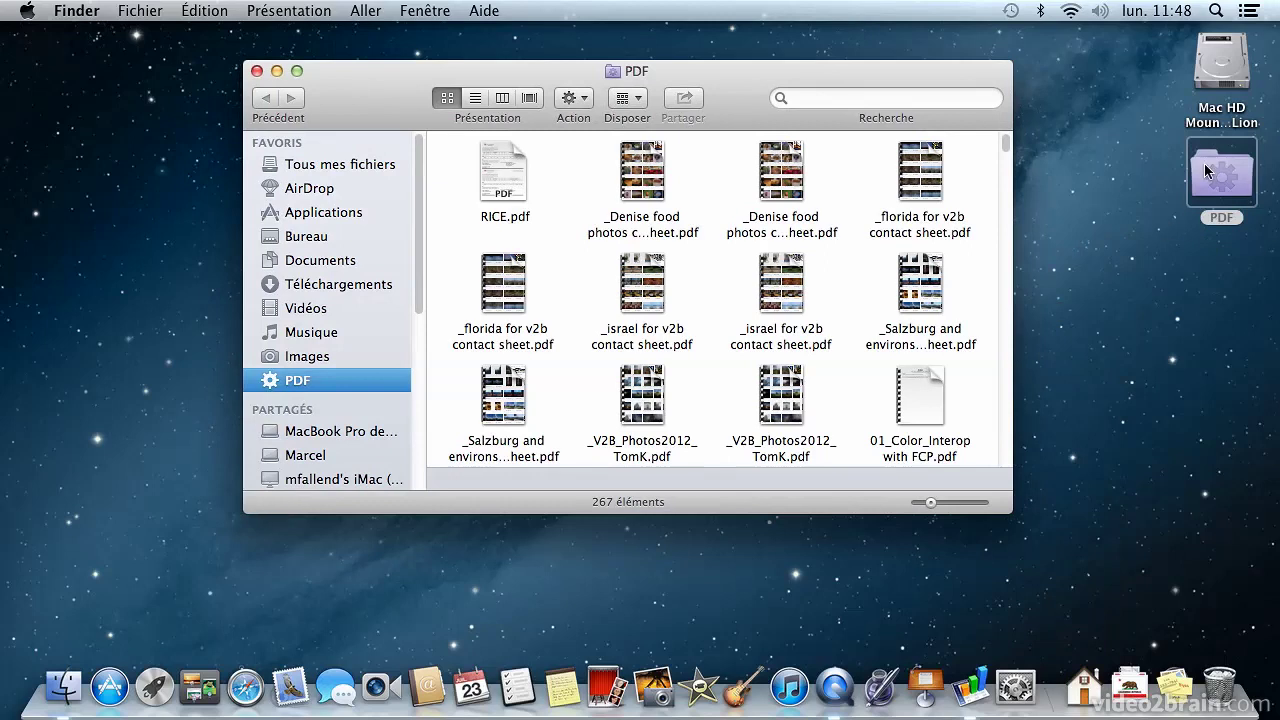
pyautogui.click(256, 71)
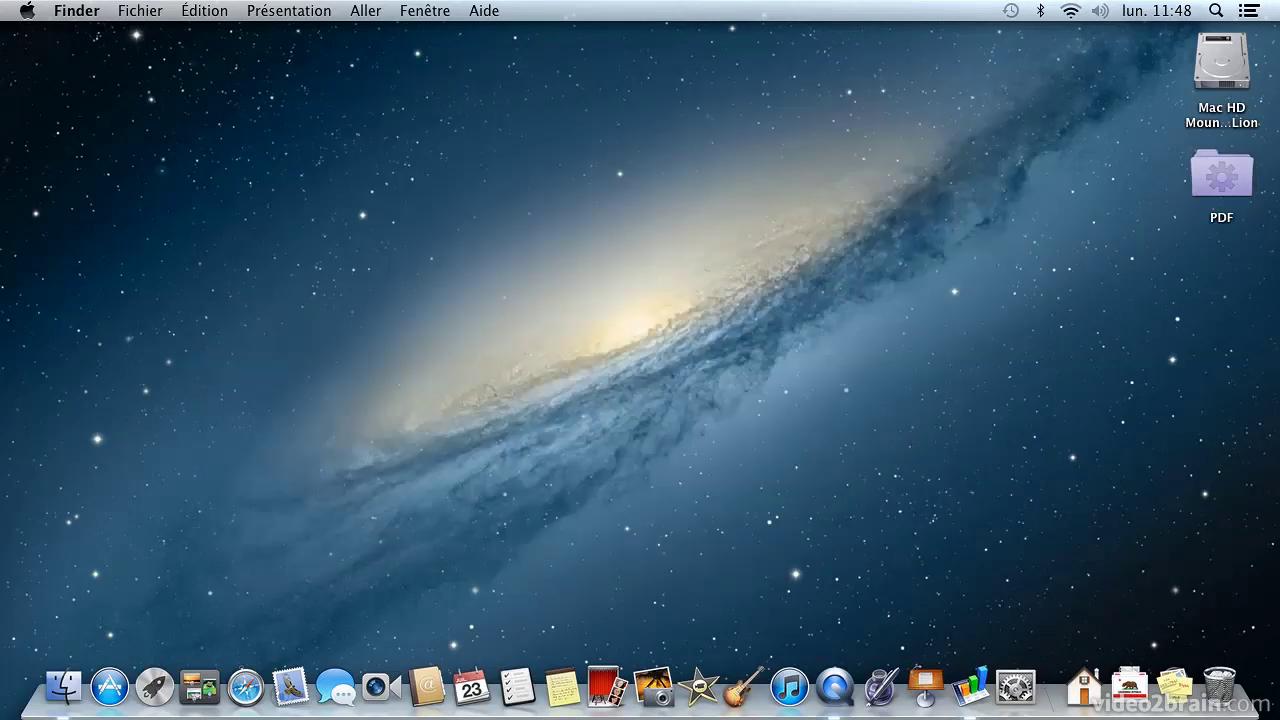
# - Create a new smart folder that searches this Mac for ".mov"
pyautogui.click(140, 10)
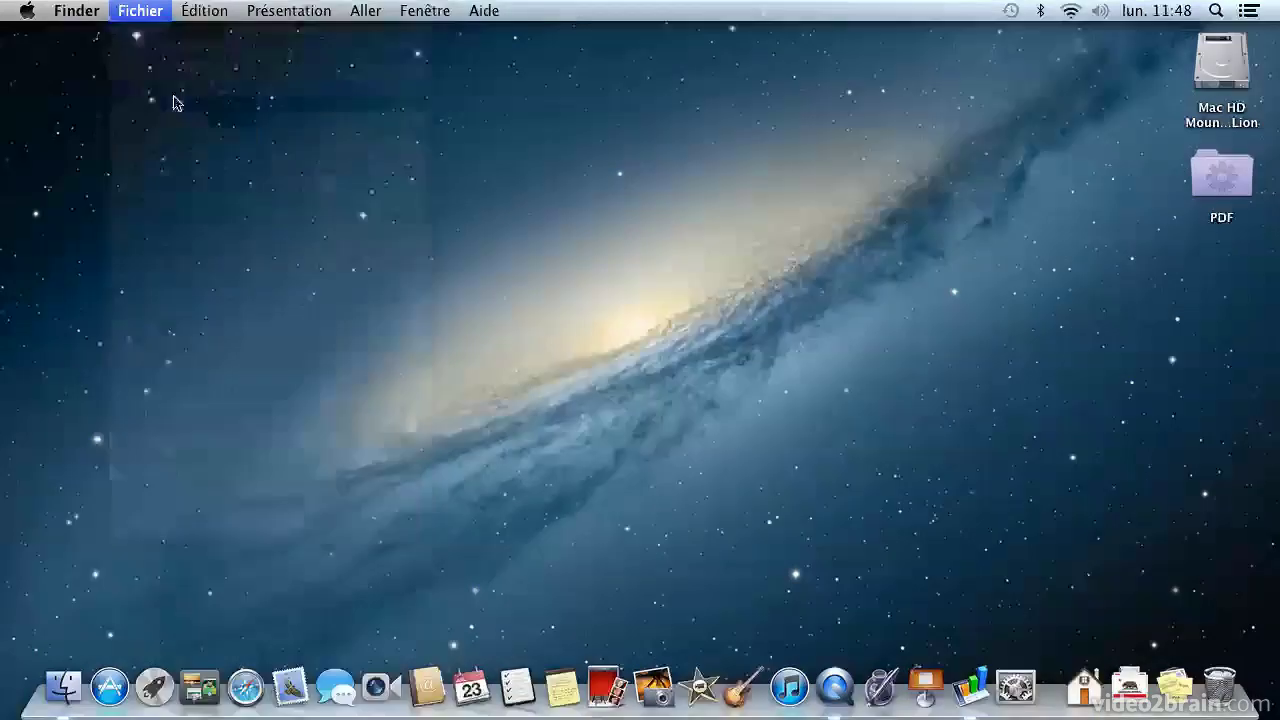
pyautogui.click(200, 89)
pyautogui.write('.mov')
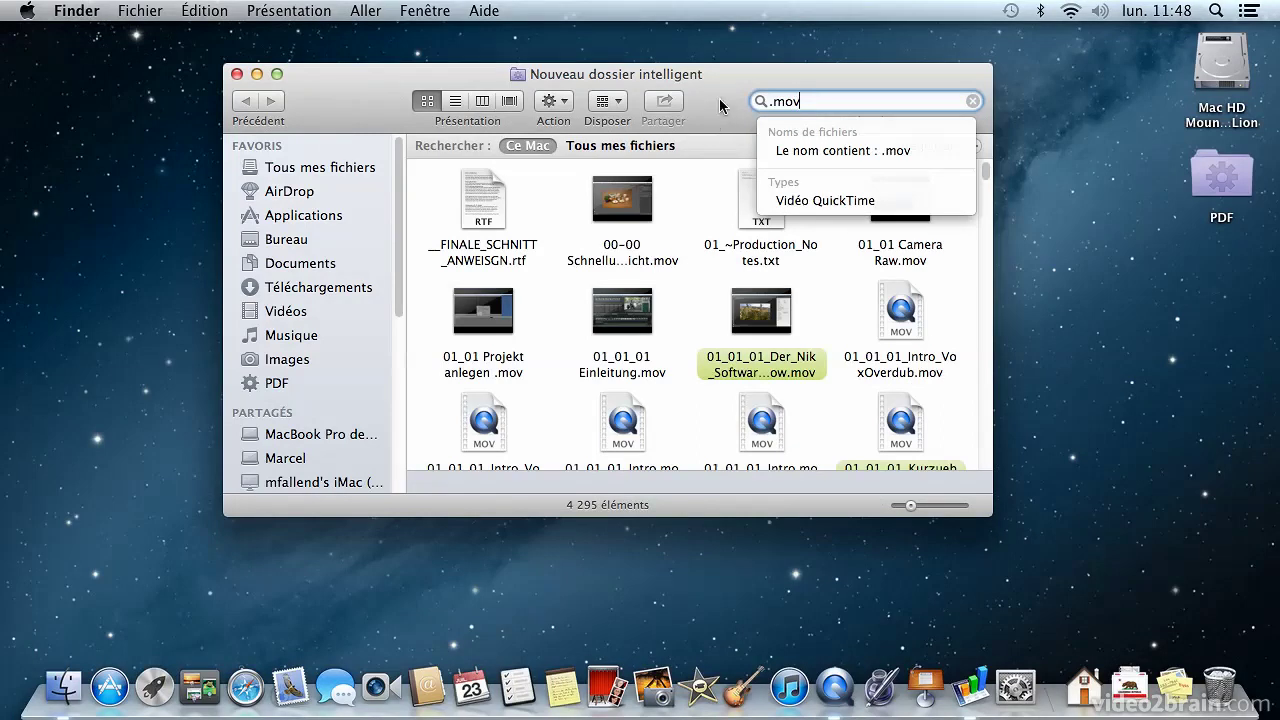
pyautogui.press('Return')
# - Save the smart folder as Vidéos on the desktop (Bureau), keeping it in the sidebar, and open it from the desktop
pyautogui.click(905, 144)
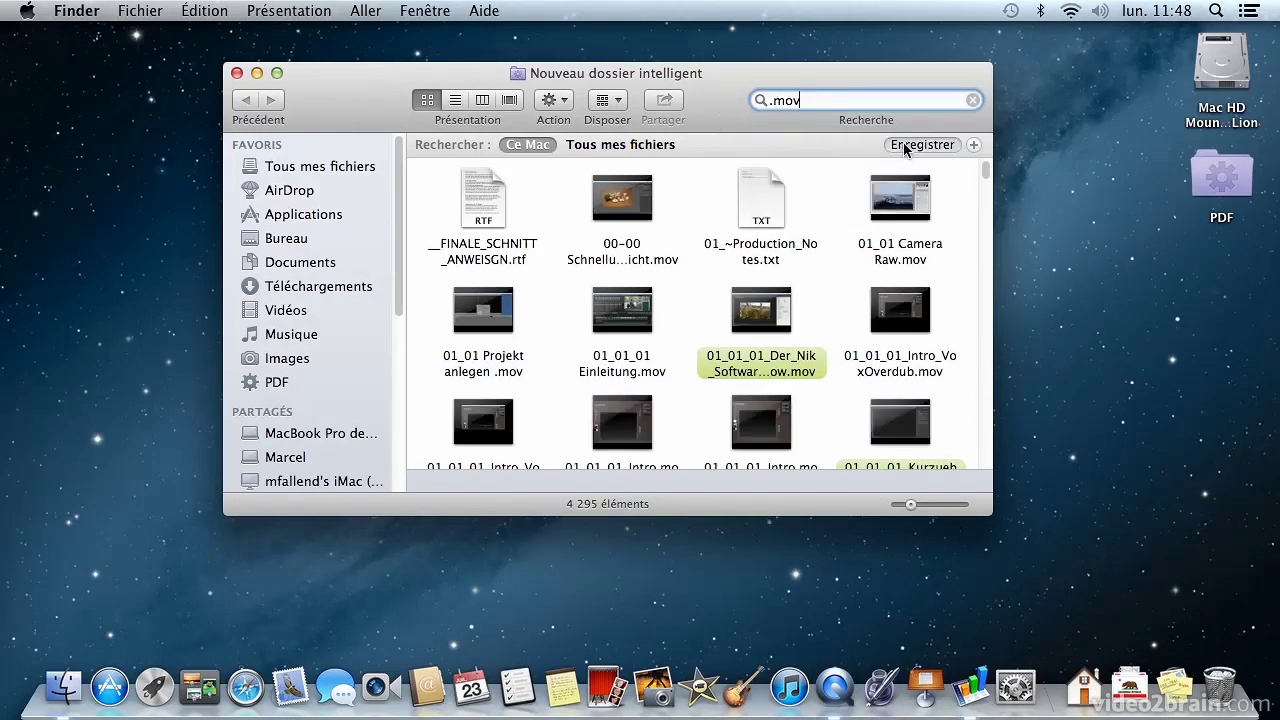
pyautogui.write('Vidéos')
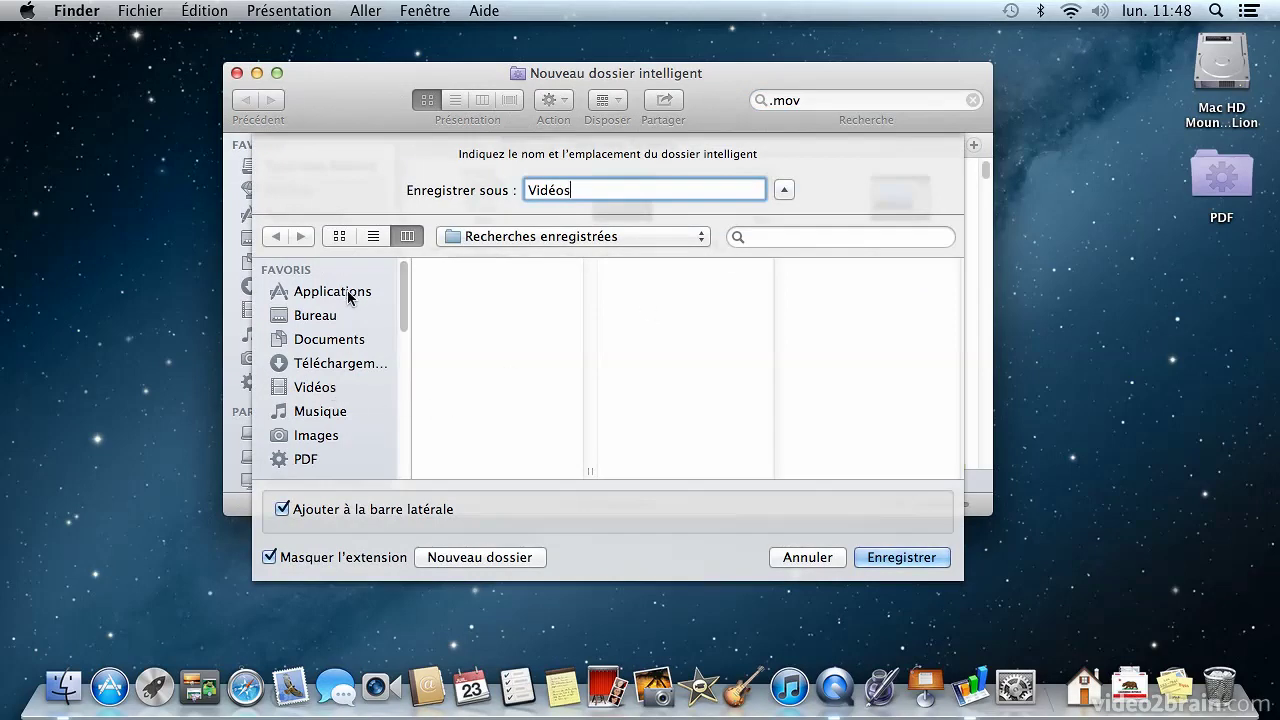
pyautogui.click(340, 316)
pyautogui.click(908, 557)
pyautogui.doubleClick(1201, 333)
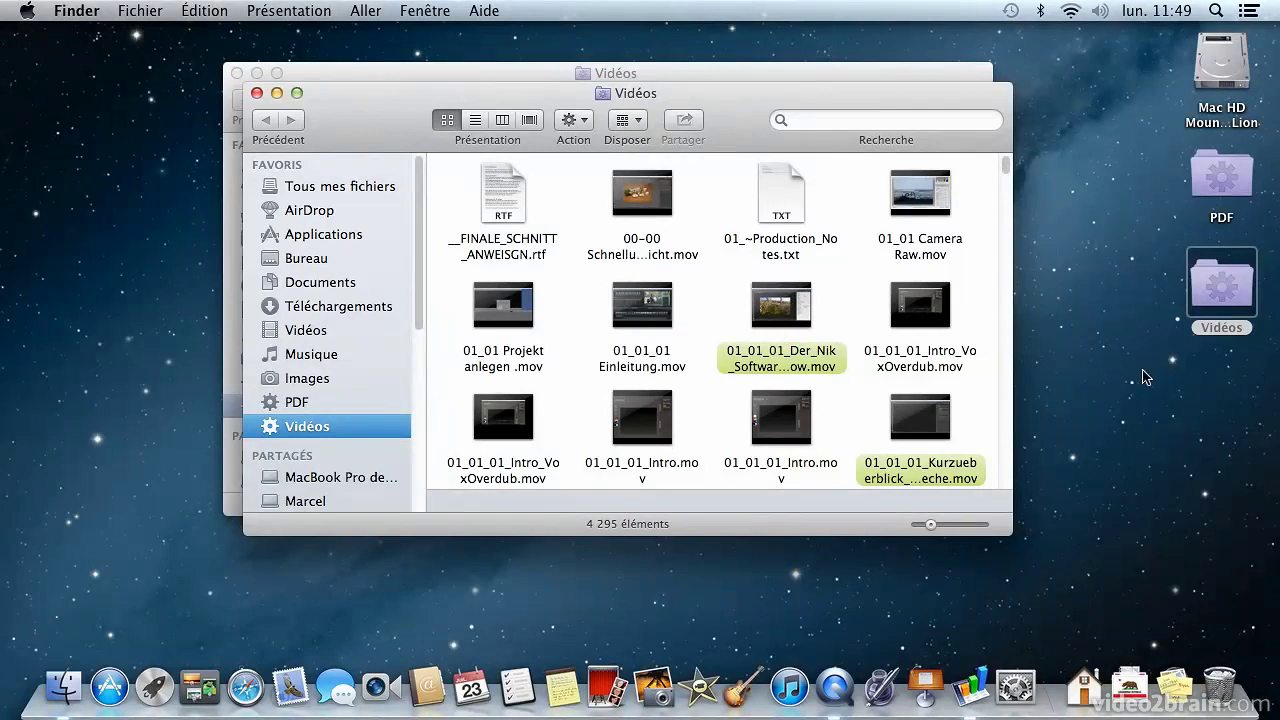
# - Close both Vidéos windows and move the PDF and Vidéos smart folders from the desktop to the trash
pyautogui.click(257, 92)
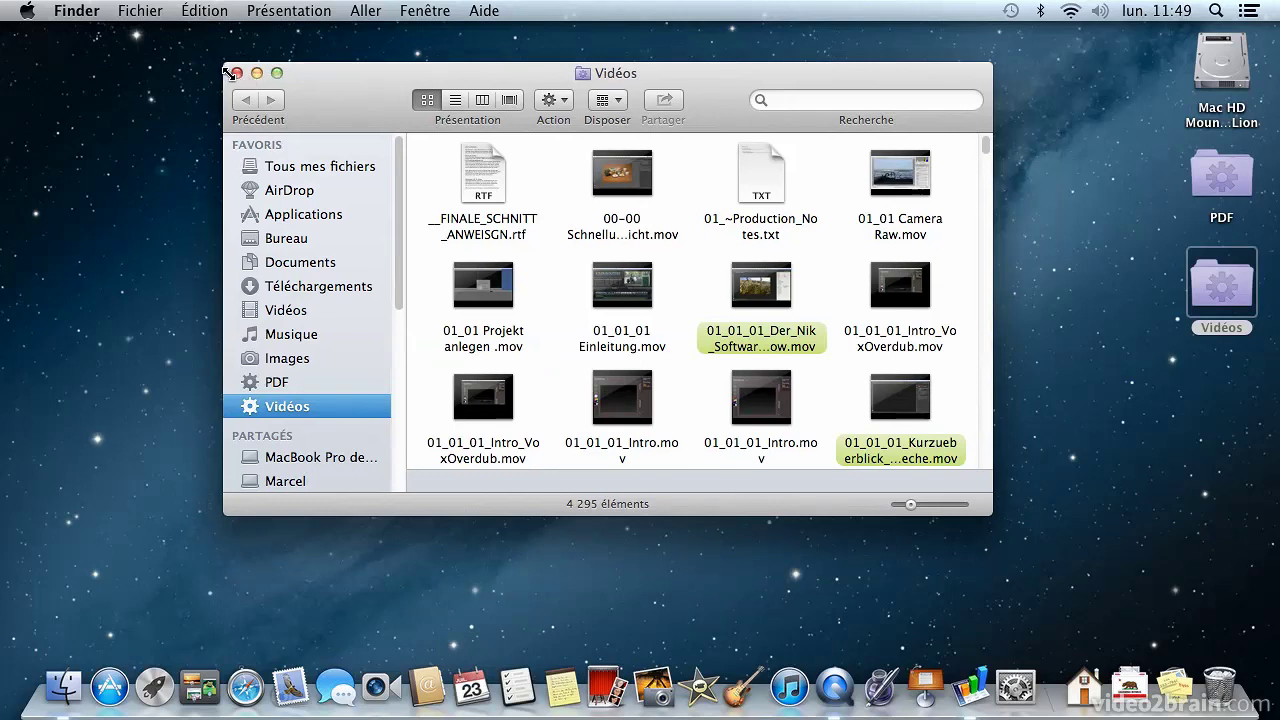
pyautogui.click(237, 73)
pyautogui.keyDown('super'); pyautogui.click(1222, 178); pyautogui.keyUp('super')
pyautogui.moveTo(1222, 178); pyautogui.dragTo(1238, 690)
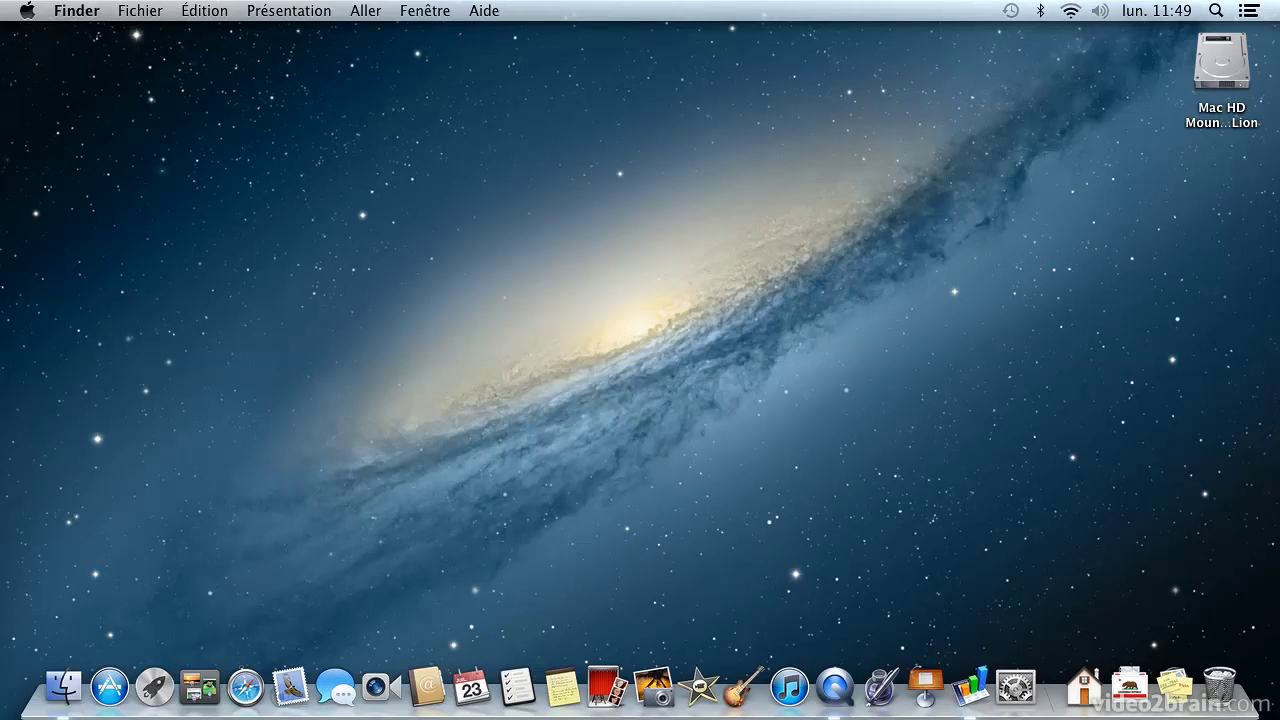
# - Create a new burn folder on the desktop with its default name and open it
pyautogui.click(155, 14)
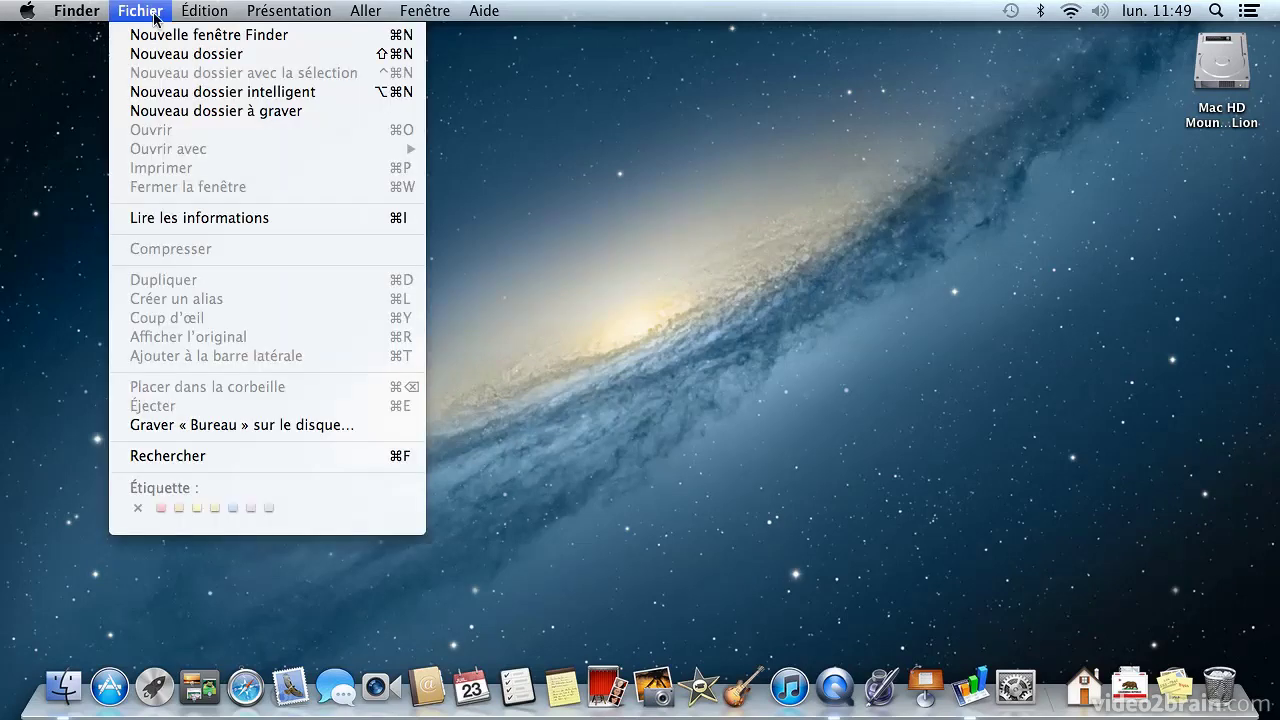
pyautogui.click(188, 115)
pyautogui.doubleClick(1228, 190)
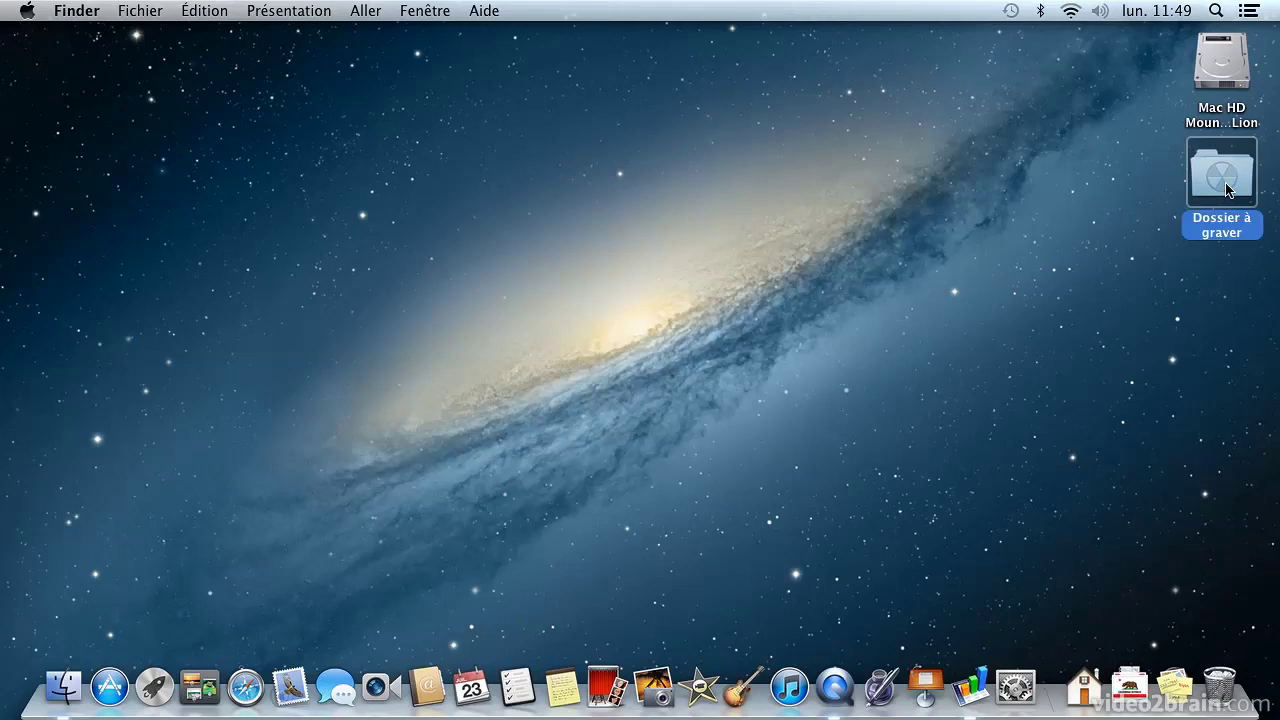
# - Open the Documents folder beside the burn folder's window and add its Europe and USA folders to the burn folder
pyautogui.click(1080, 695)
pyautogui.click(1090, 560)
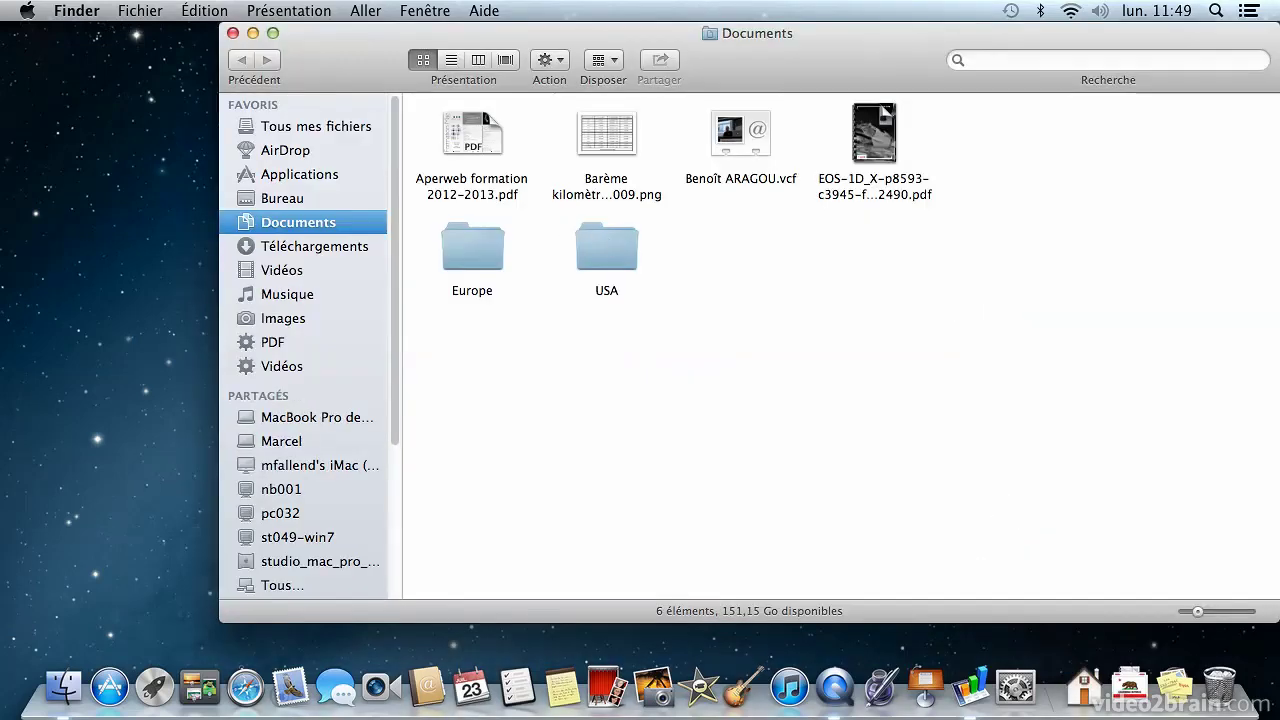
pyautogui.moveTo(796, 61); pyautogui.dragTo(1069, 314)
pyautogui.moveTo(440, 240); pyautogui.dragTo(300, 130)
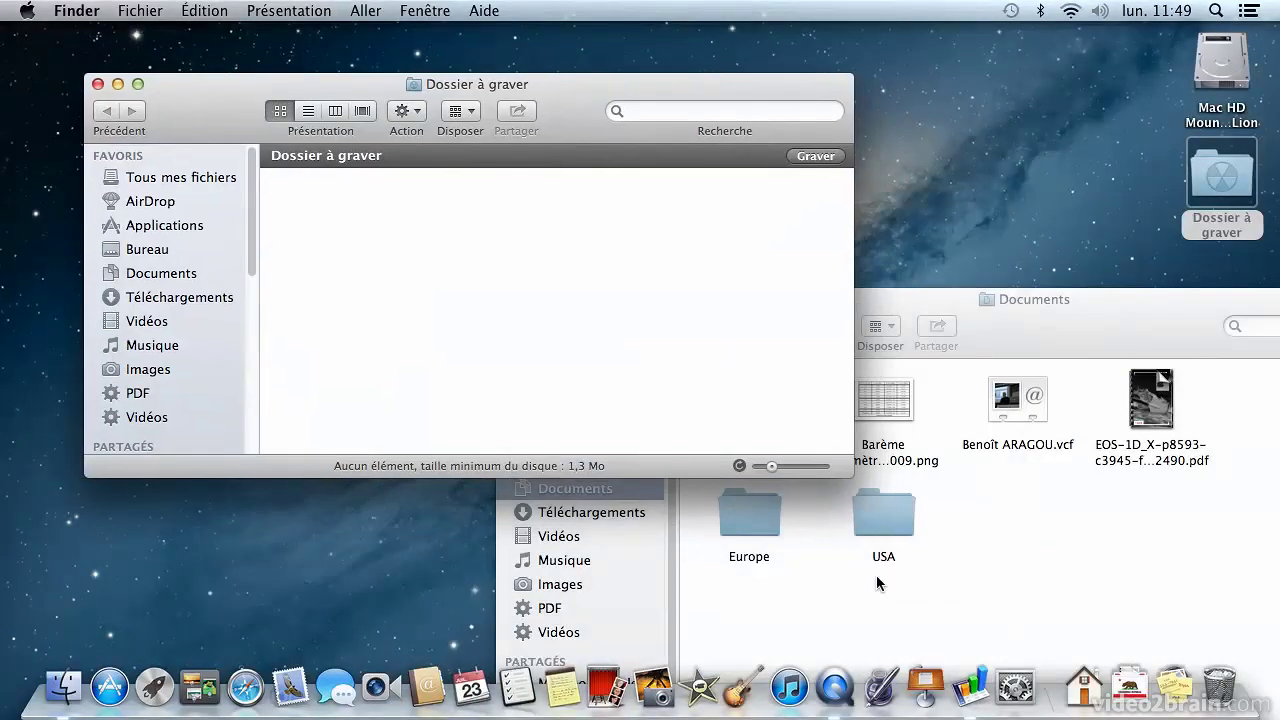
pyautogui.moveTo(970, 511)
pyautogui.mouseDown()
pyautogui.moveTo(720, 540)
pyautogui.moveTo(400, 232)
pyautogui.mouseUp()
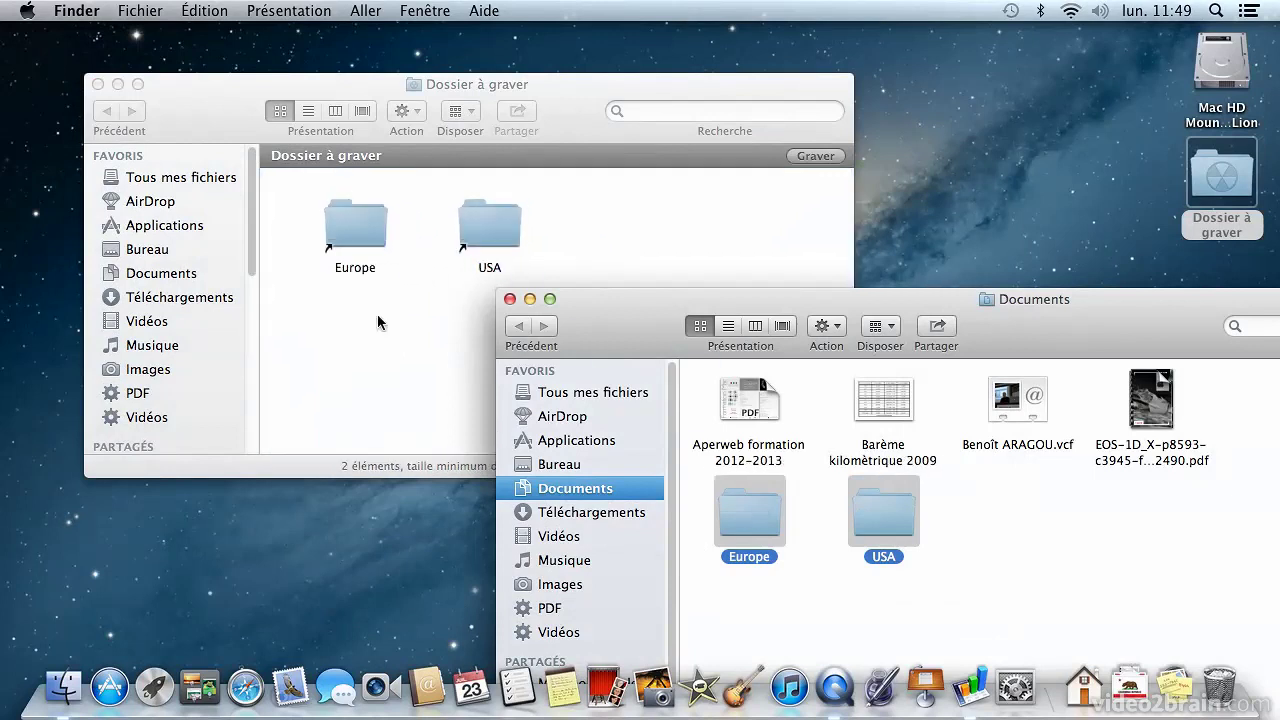
# - Start burning the burn folder's contents to a disc and cancel the burn
pyautogui.click(772, 200)
pyautogui.click(816, 157)
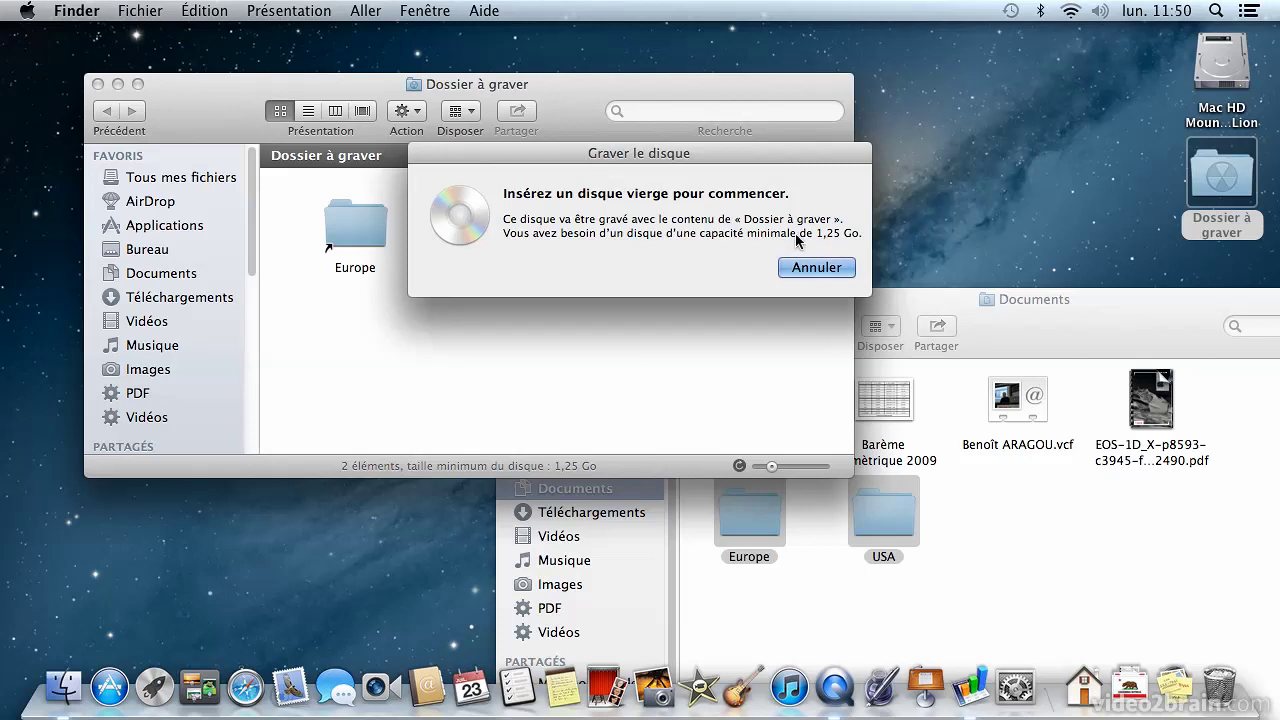
pyautogui.moveTo(675, 155); pyautogui.dragTo(687, 168)
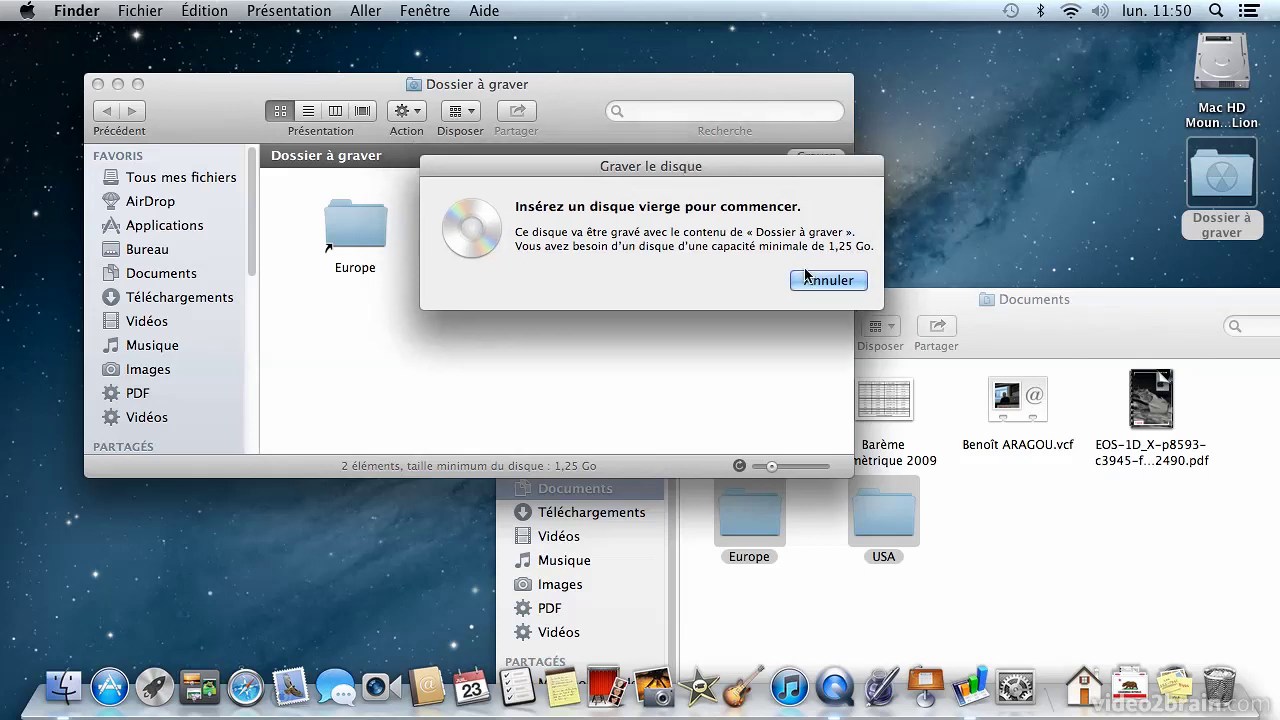
pyautogui.click(828, 280)
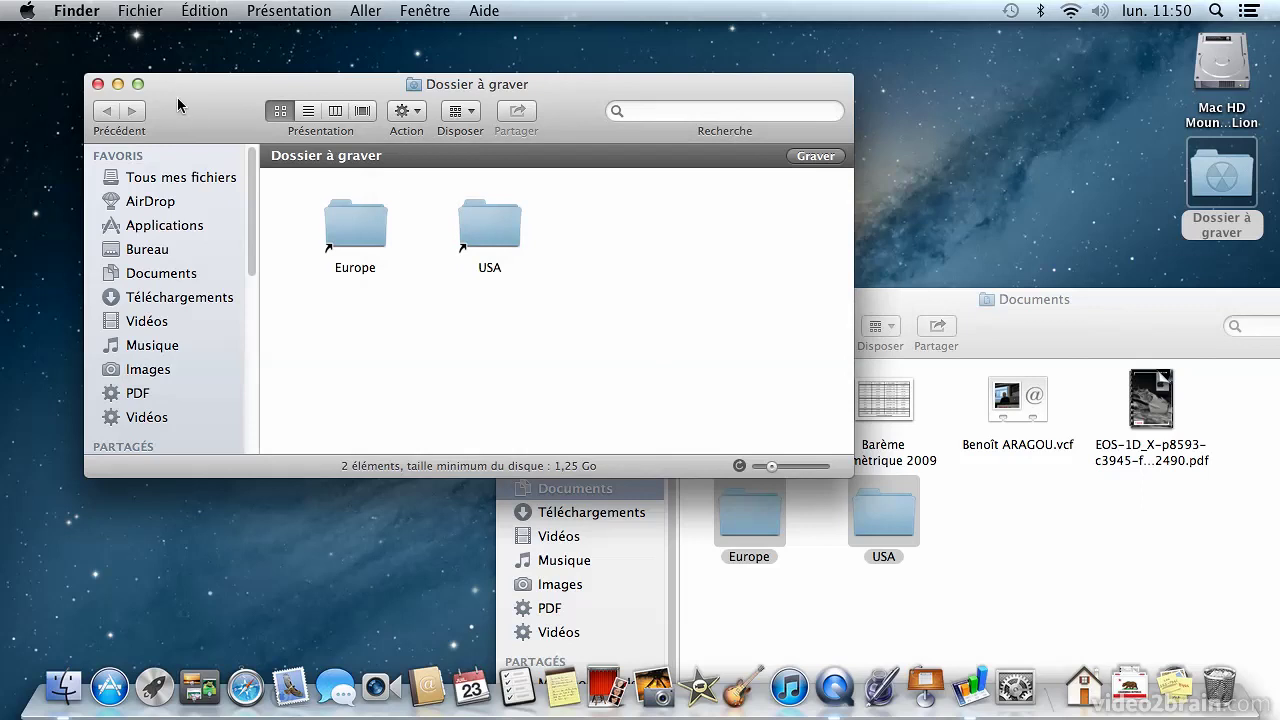
# - Close the burn folder and Documents windows and move the burn folder to the trash
pyautogui.click(93, 84)
pyautogui.click(509, 294)
pyautogui.moveTo(1226, 188); pyautogui.dragTo(1219, 686)
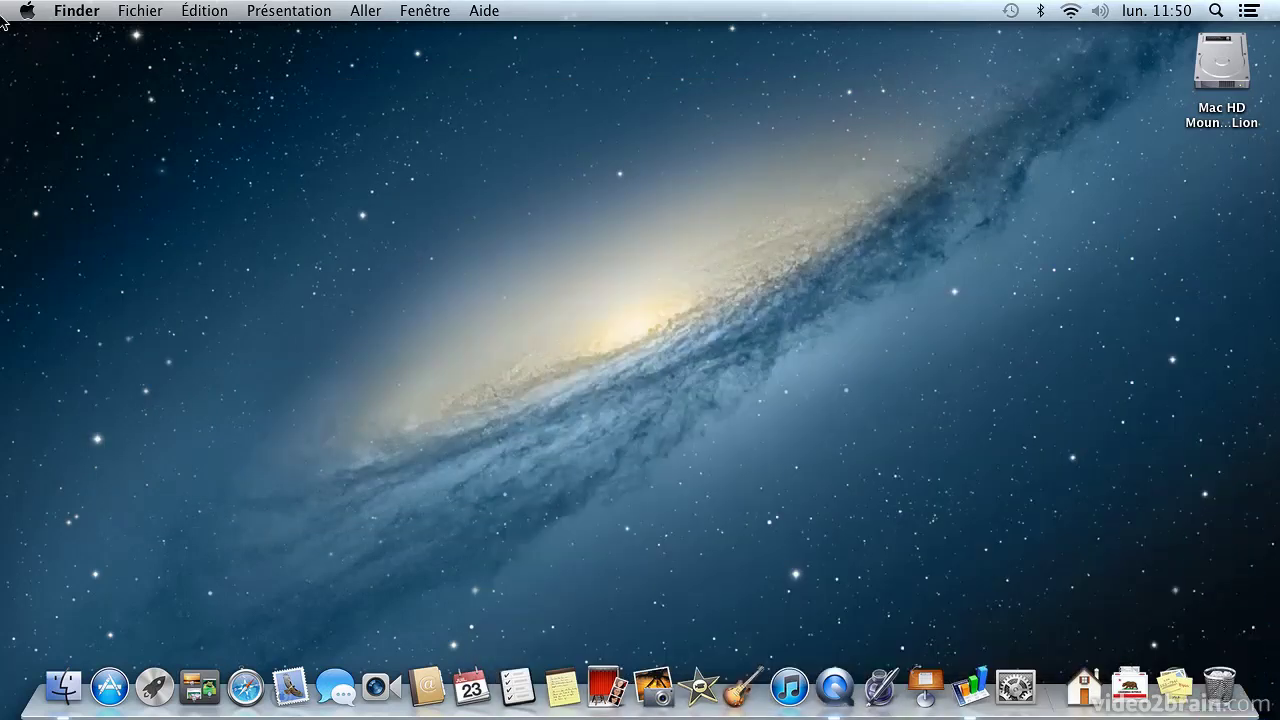
pyautogui.click(140, 10)
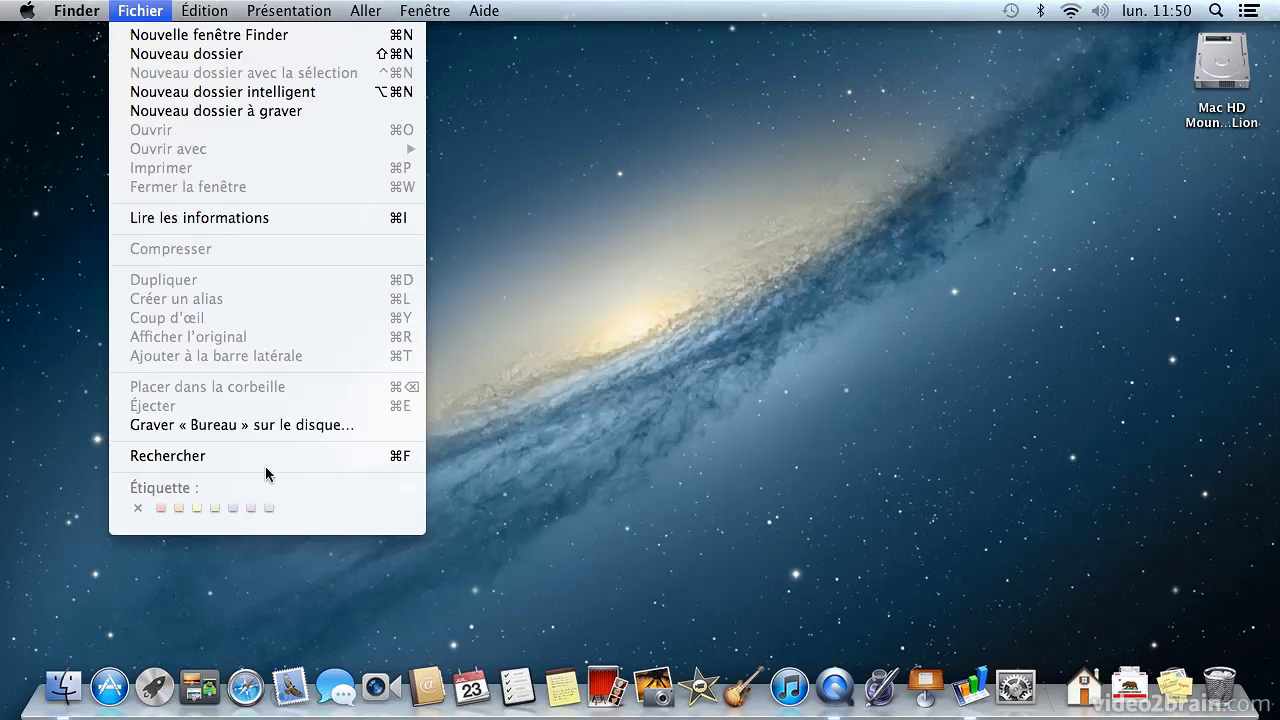
pyautogui.click(523, 483)
pyautogui.click(205, 10)
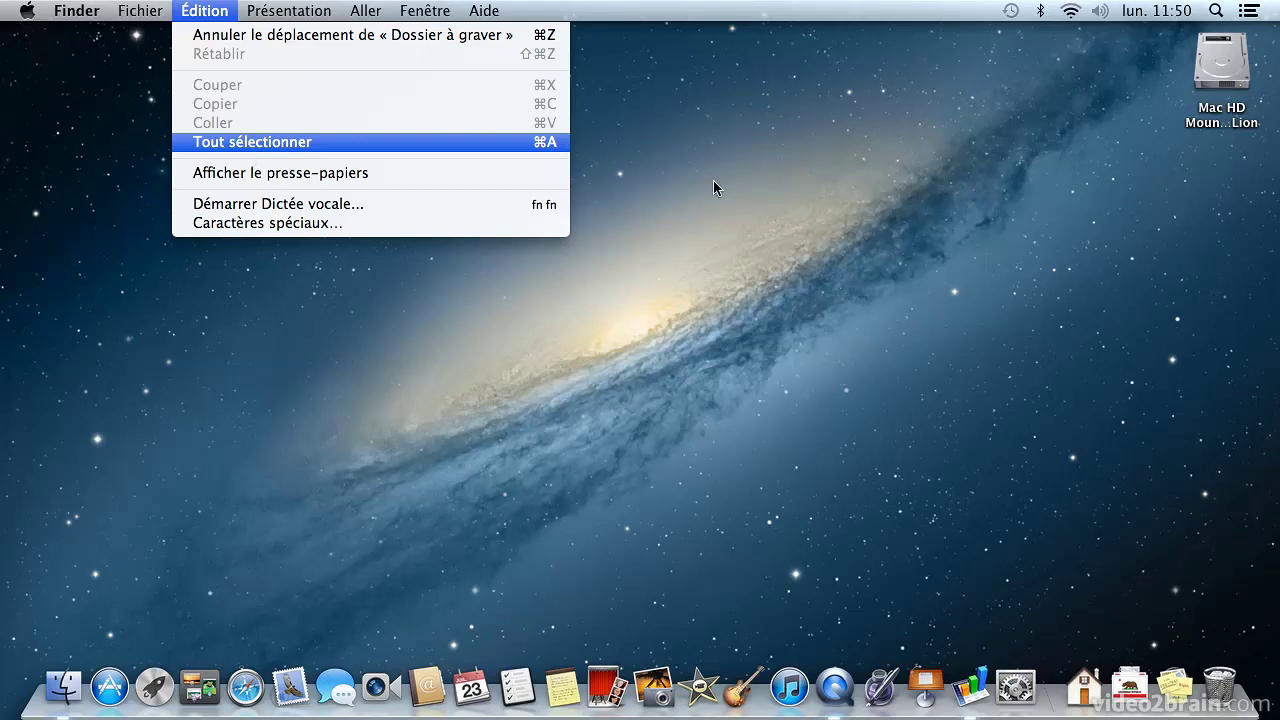
# - Open the Documents folder from the home folder and select all of its items
pyautogui.click(1084, 686)
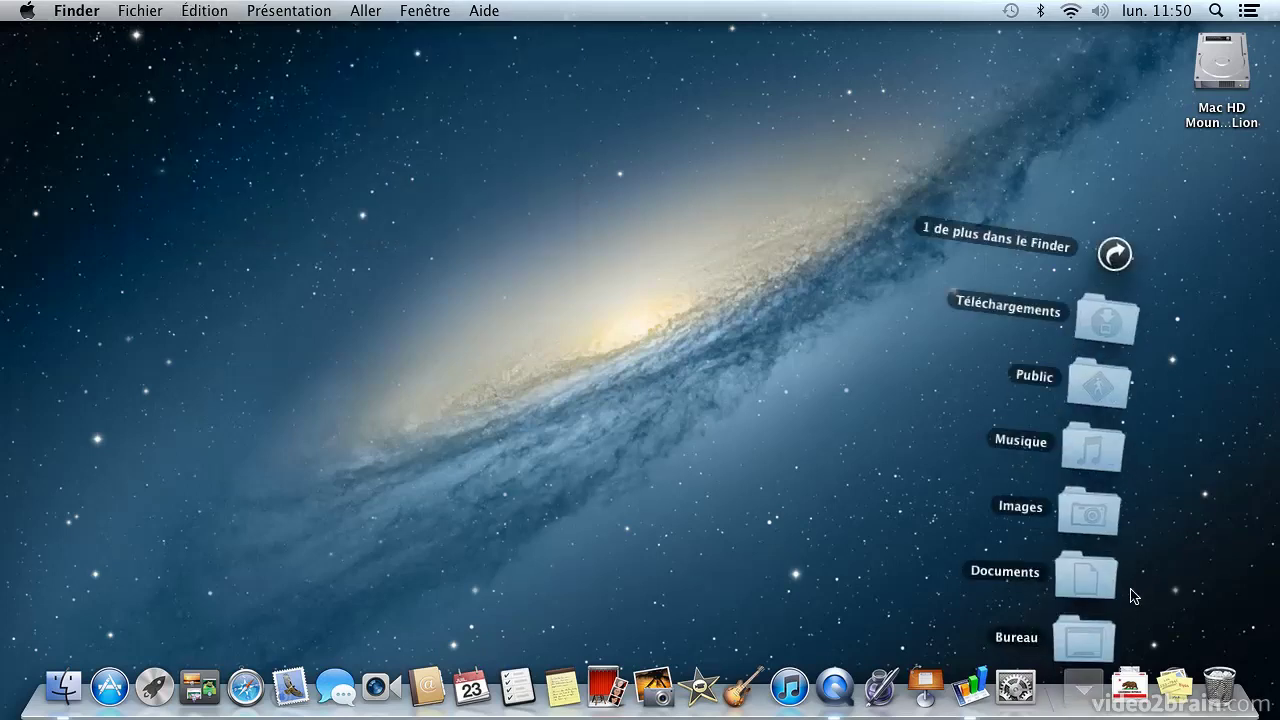
pyautogui.click(1085, 578)
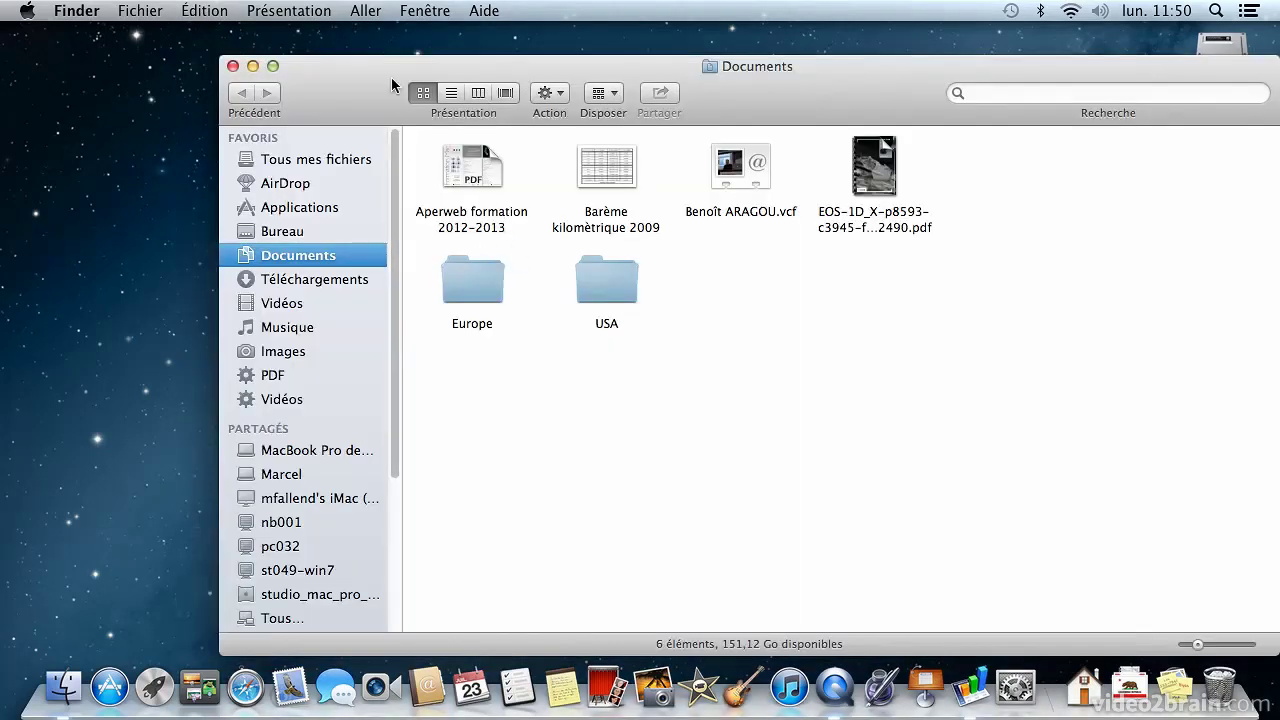
pyautogui.click(204, 10)
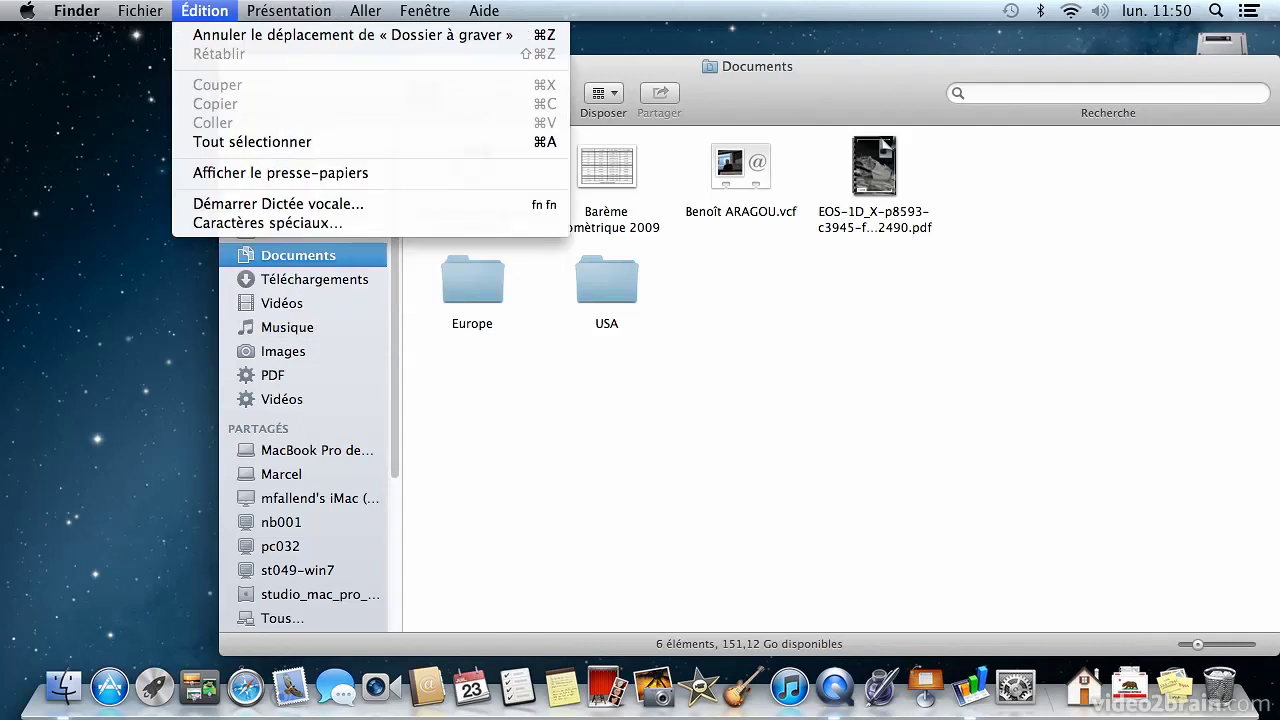
pyautogui.click(276, 147)
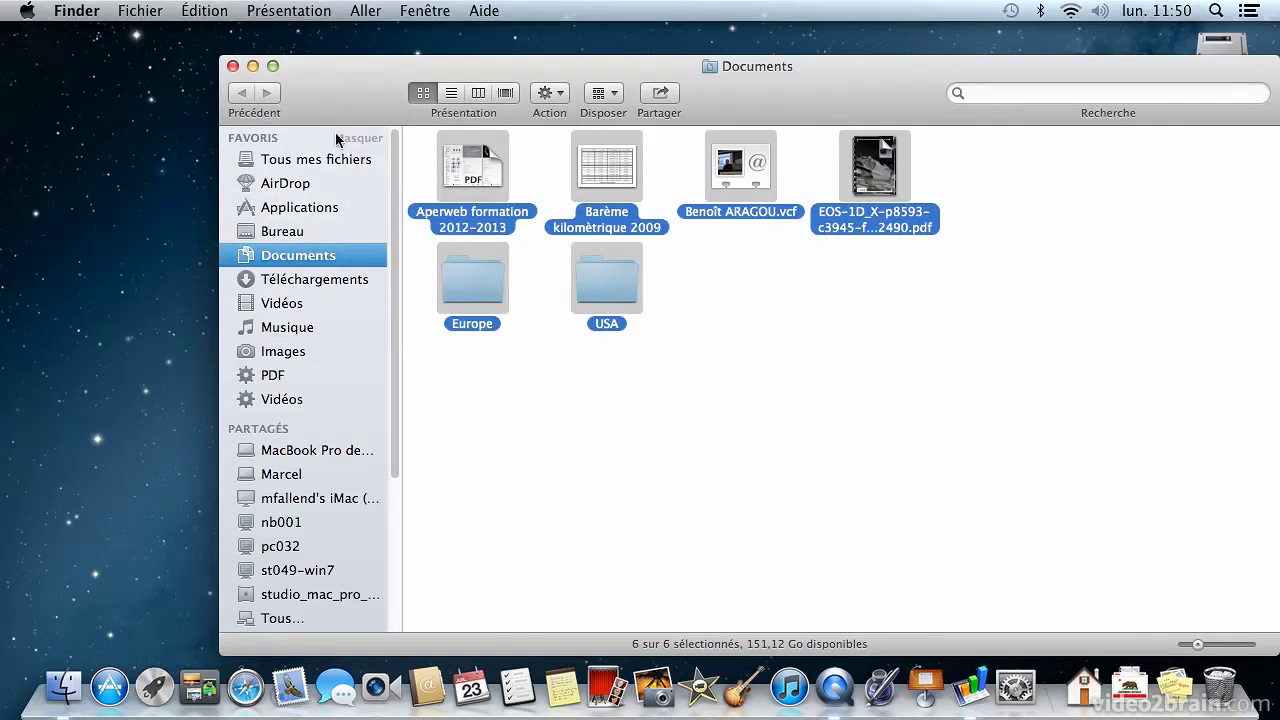
# - Check the copy option for the selected items, deselect them, and close the Documents window
pyautogui.click(205, 10)
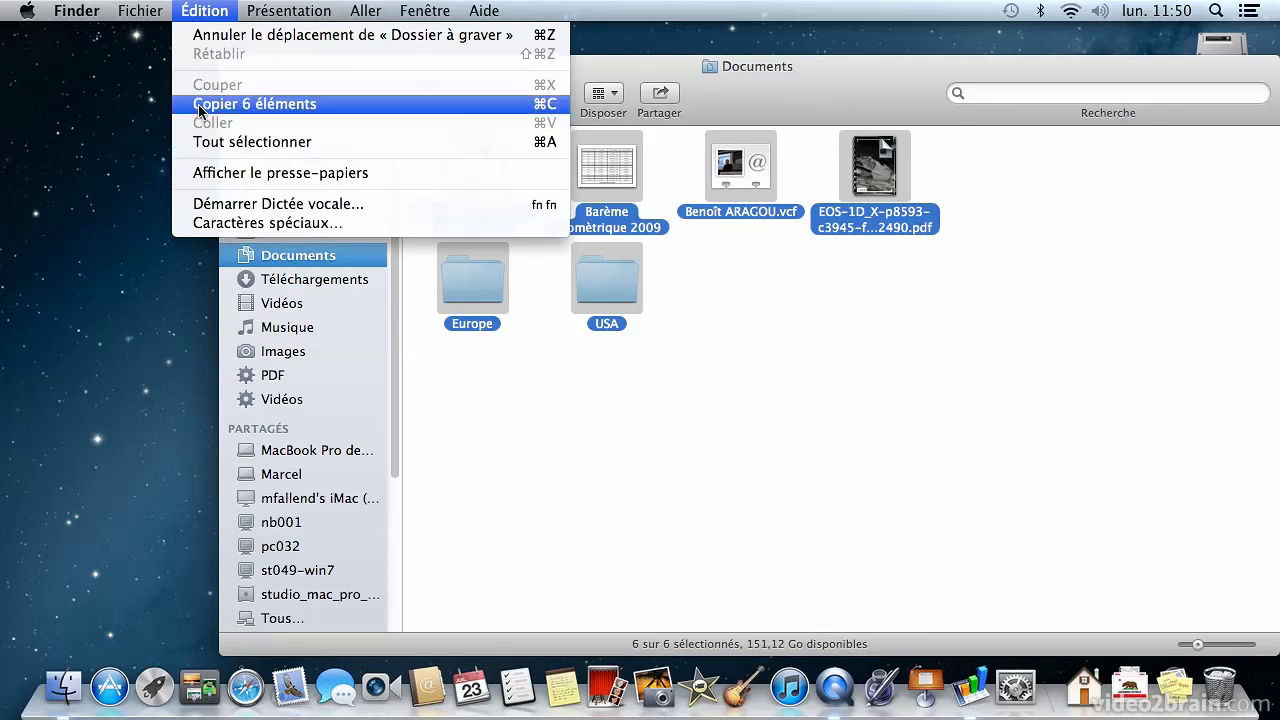
pyautogui.click(826, 341)
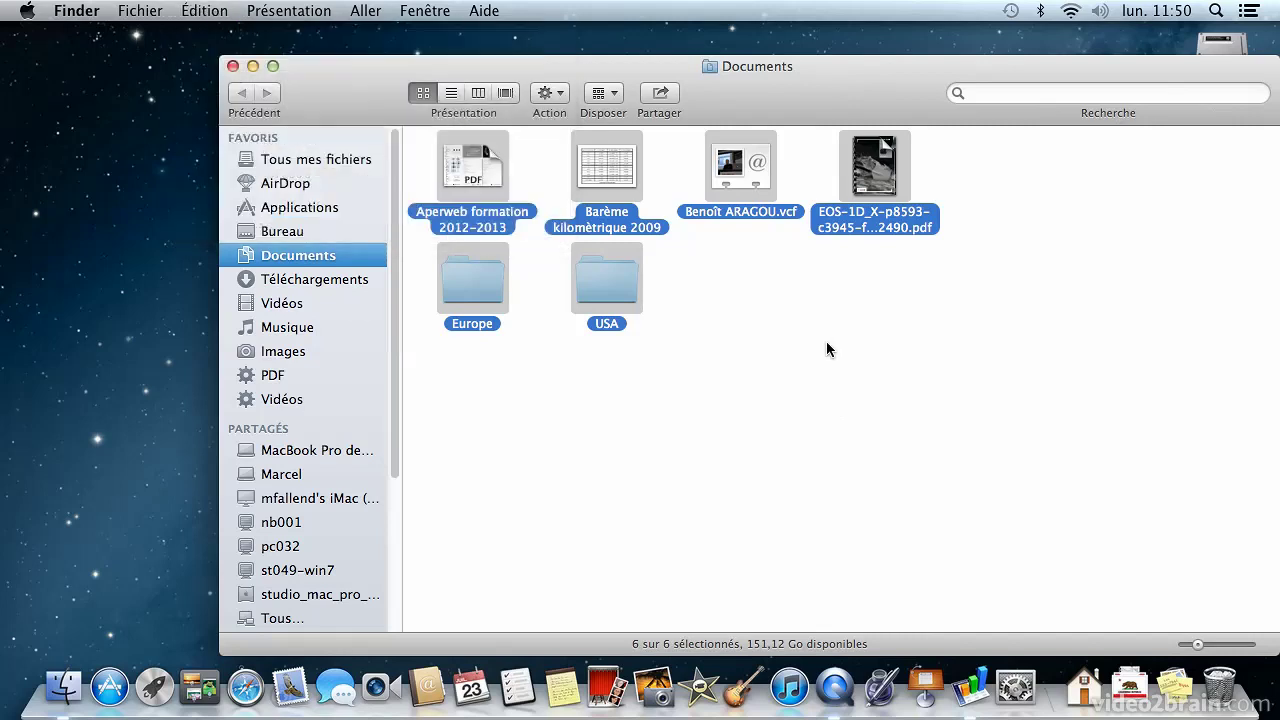
pyautogui.click(804, 316)
pyautogui.moveTo(312, 84); pyautogui.dragTo(242, 48)
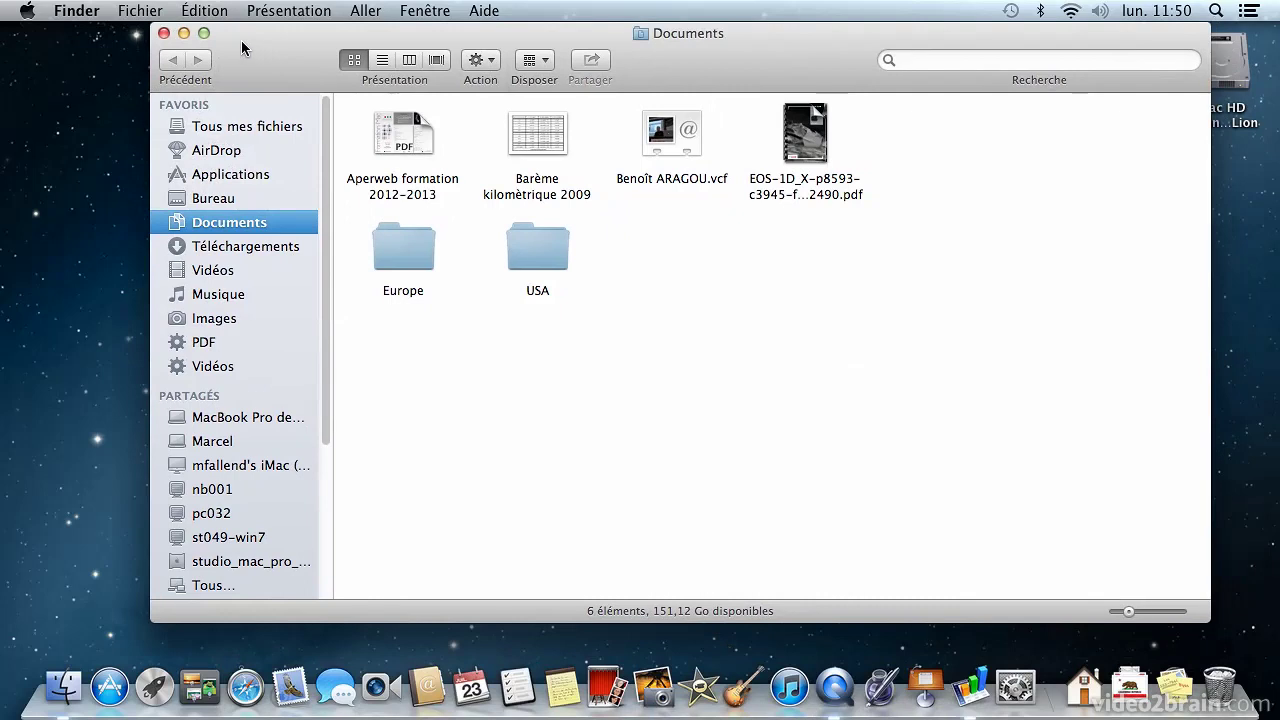
pyautogui.click(164, 34)
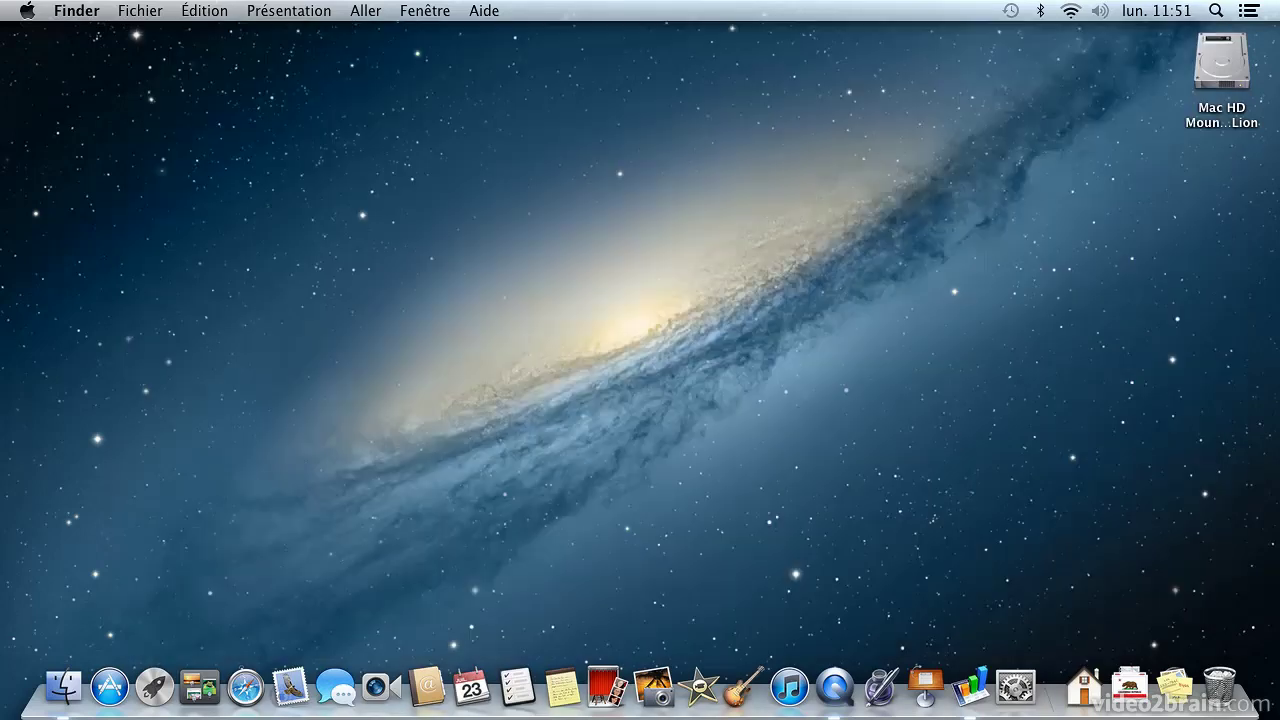
pyautogui.click(289, 11)
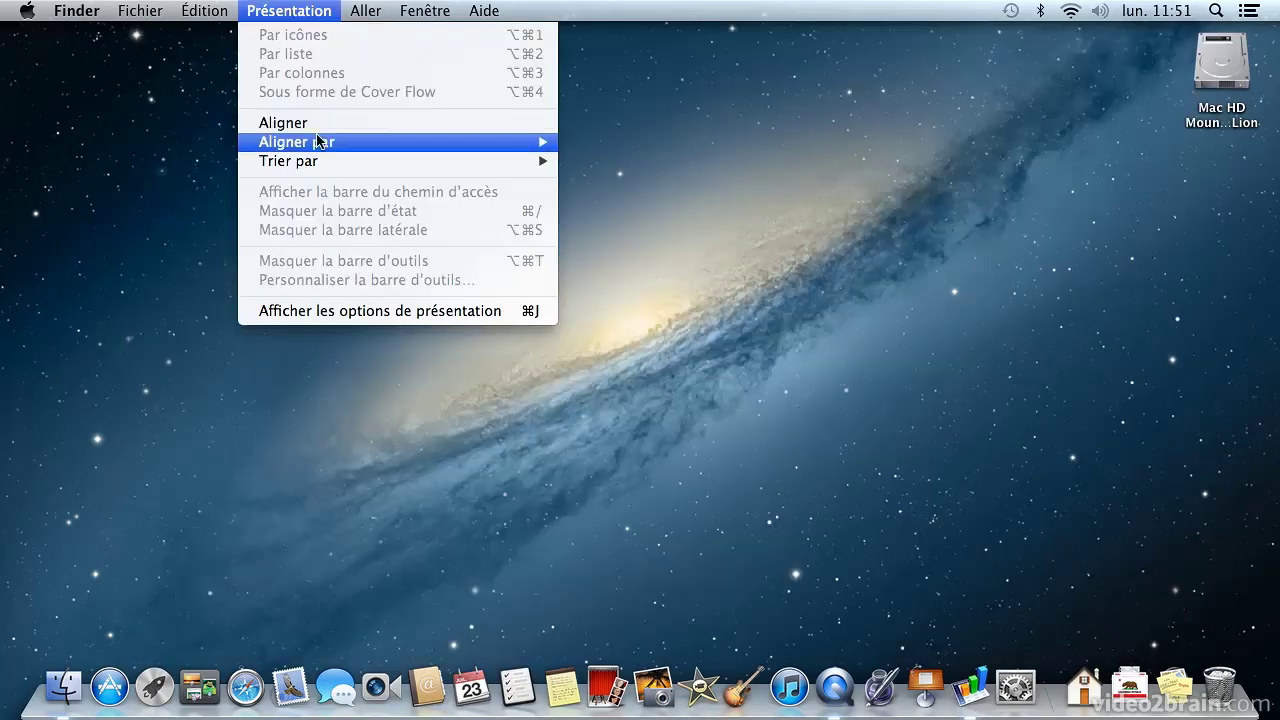
pyautogui.moveTo(320, 164)
pyautogui.press('Escape')
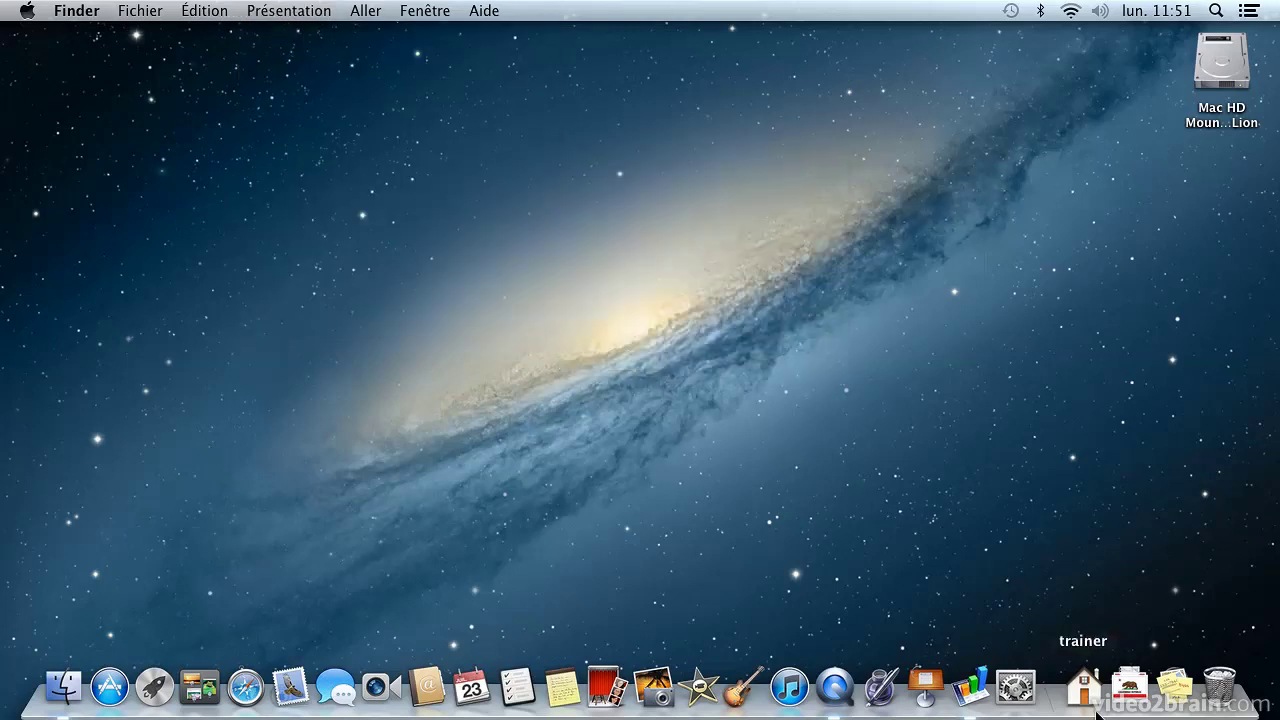
# - Open the Documents folder from the home folder's window and display its contents as icons
pyautogui.click(1083, 688)
pyautogui.click(1114, 251)
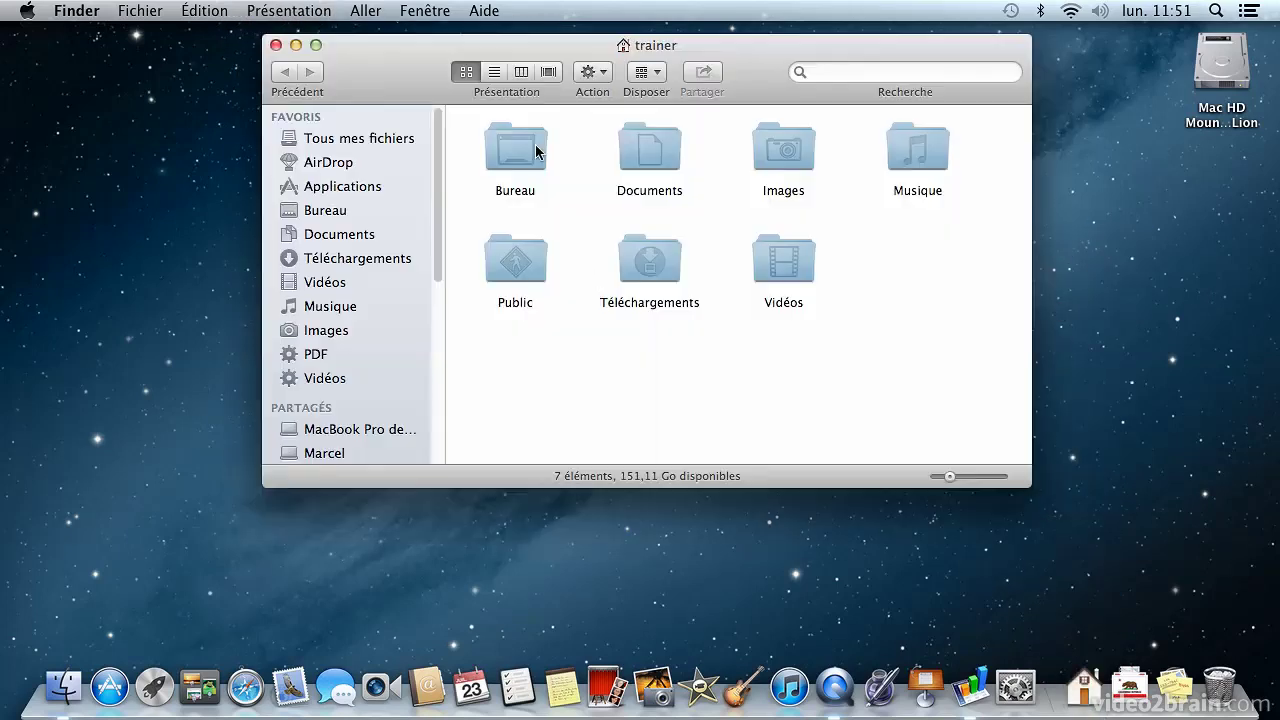
pyautogui.doubleClick(649, 149)
pyautogui.moveTo(366, 63); pyautogui.dragTo(273, 52)
pyautogui.click(289, 11)
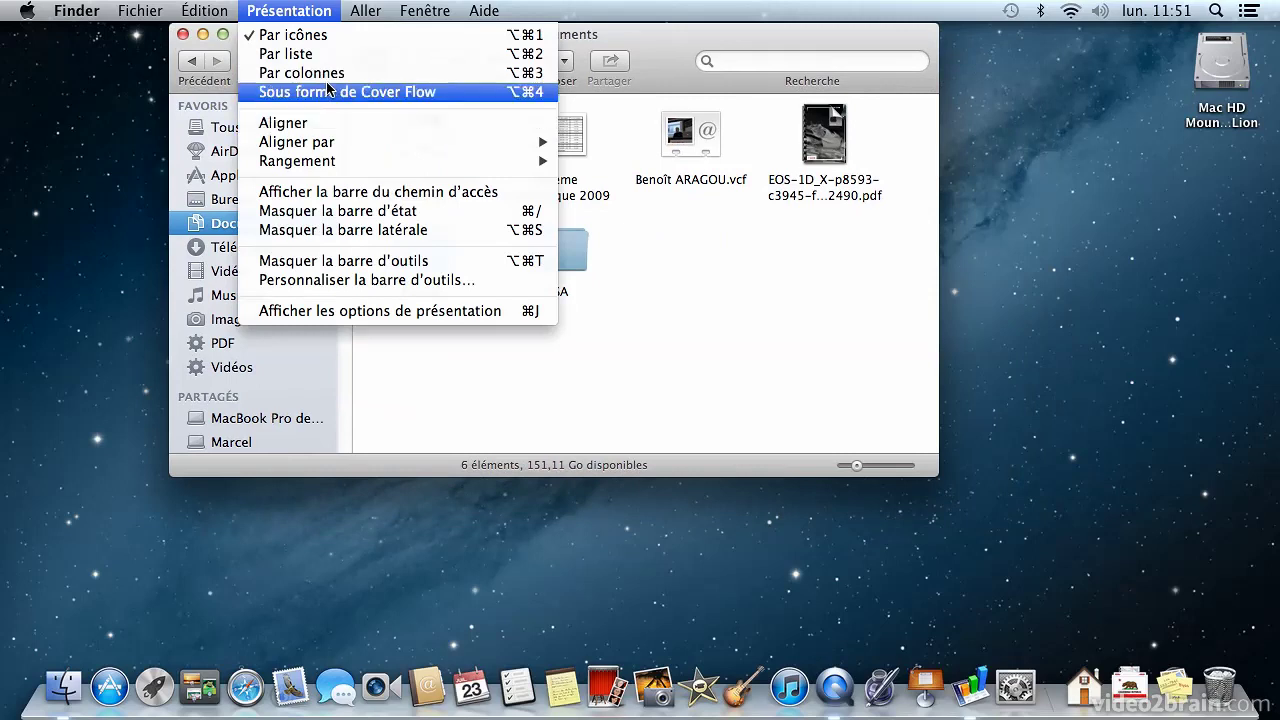
pyautogui.click(334, 44)
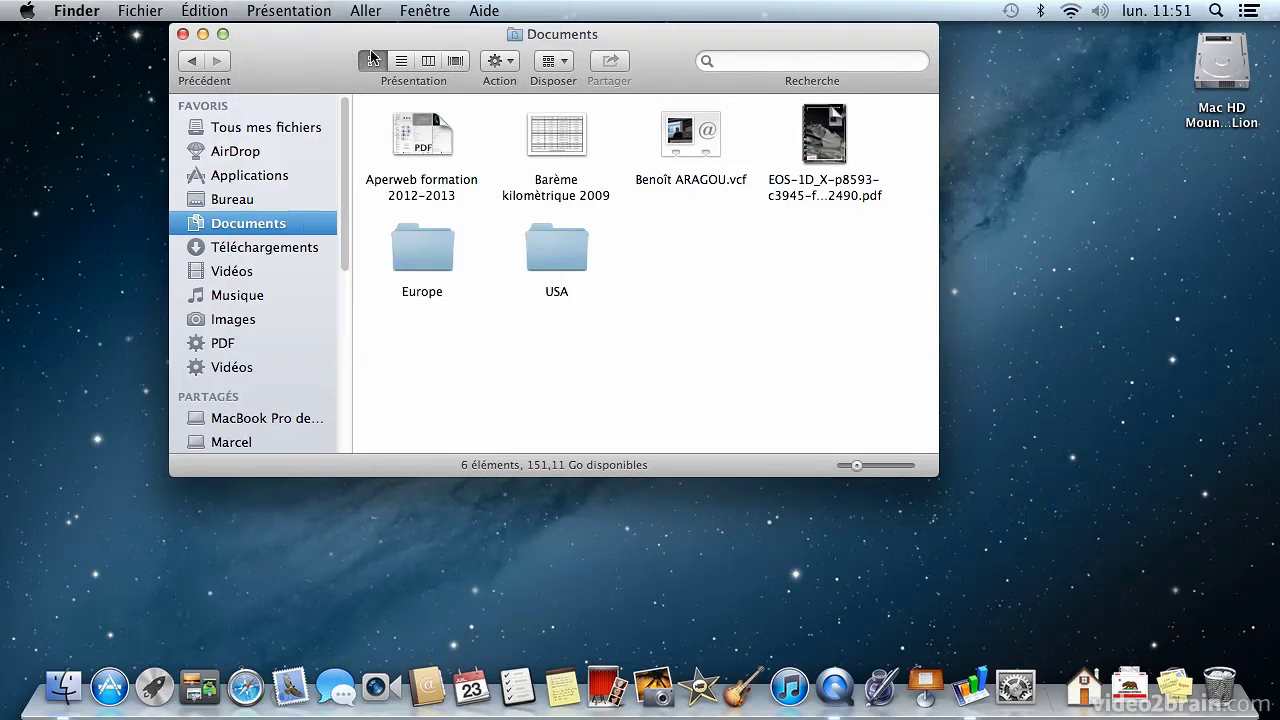
# - Arrange the items in the Documents folder by name (Nom)
pyautogui.click(283, 6)
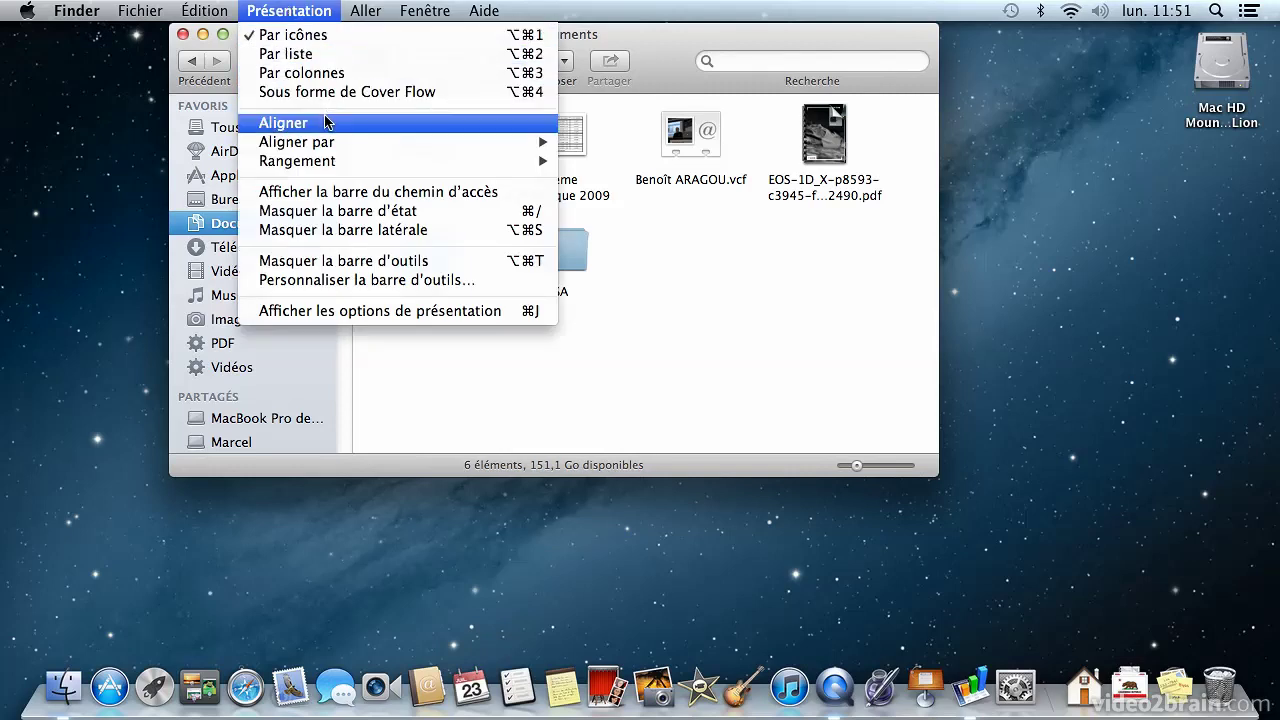
pyautogui.moveTo(340, 161)
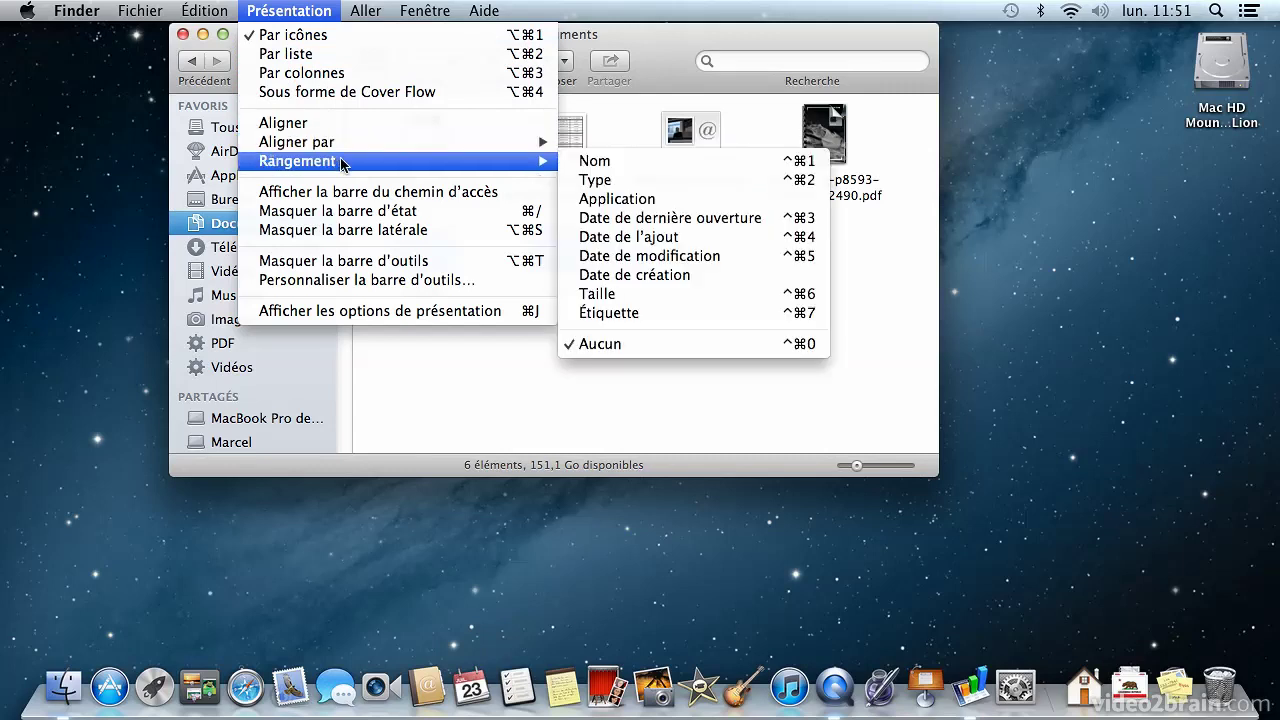
pyautogui.click(656, 163)
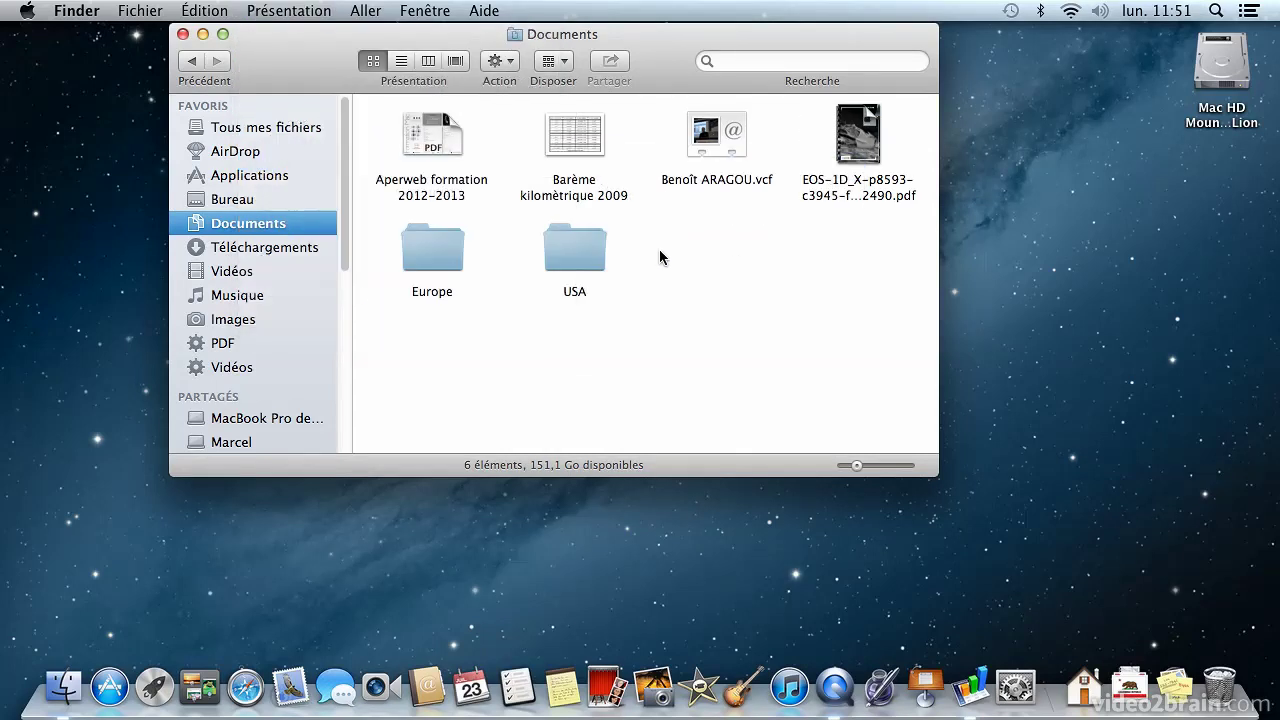
# - Hide the status bar of the Documents window and shift the window slightly aside
pyautogui.click(300, 11)
pyautogui.moveTo(305, 165)
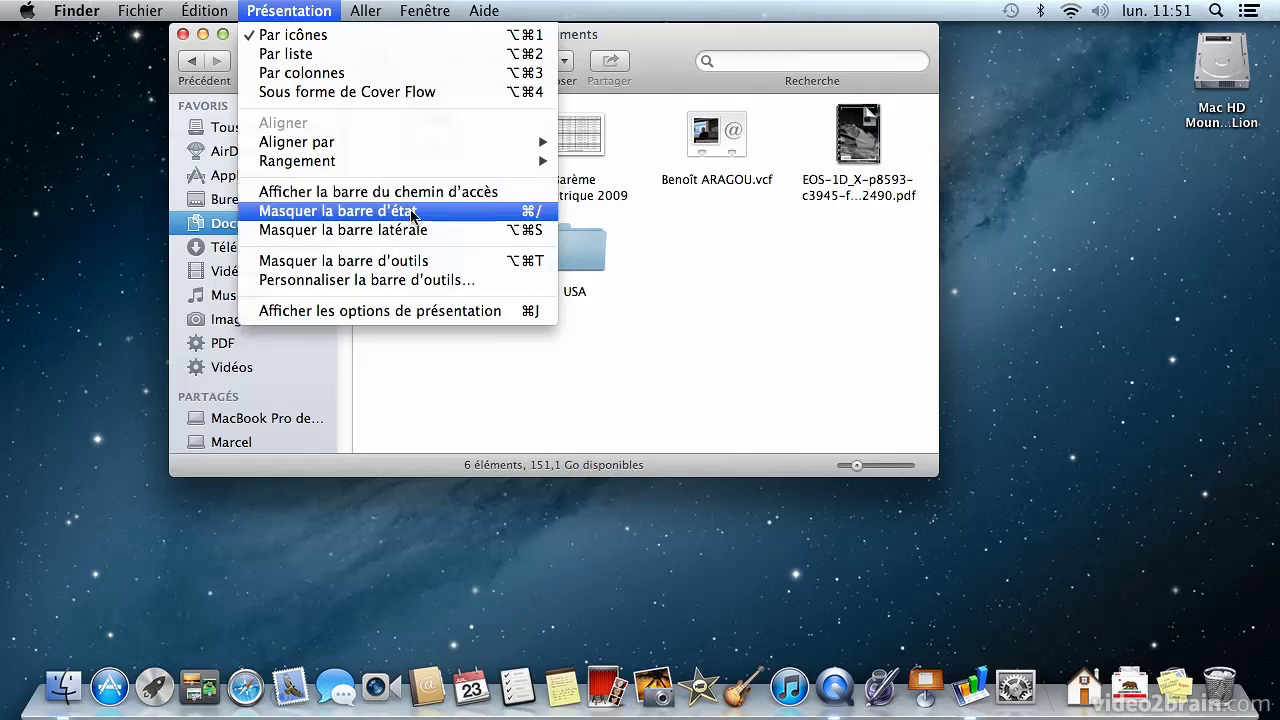
pyautogui.click(470, 495)
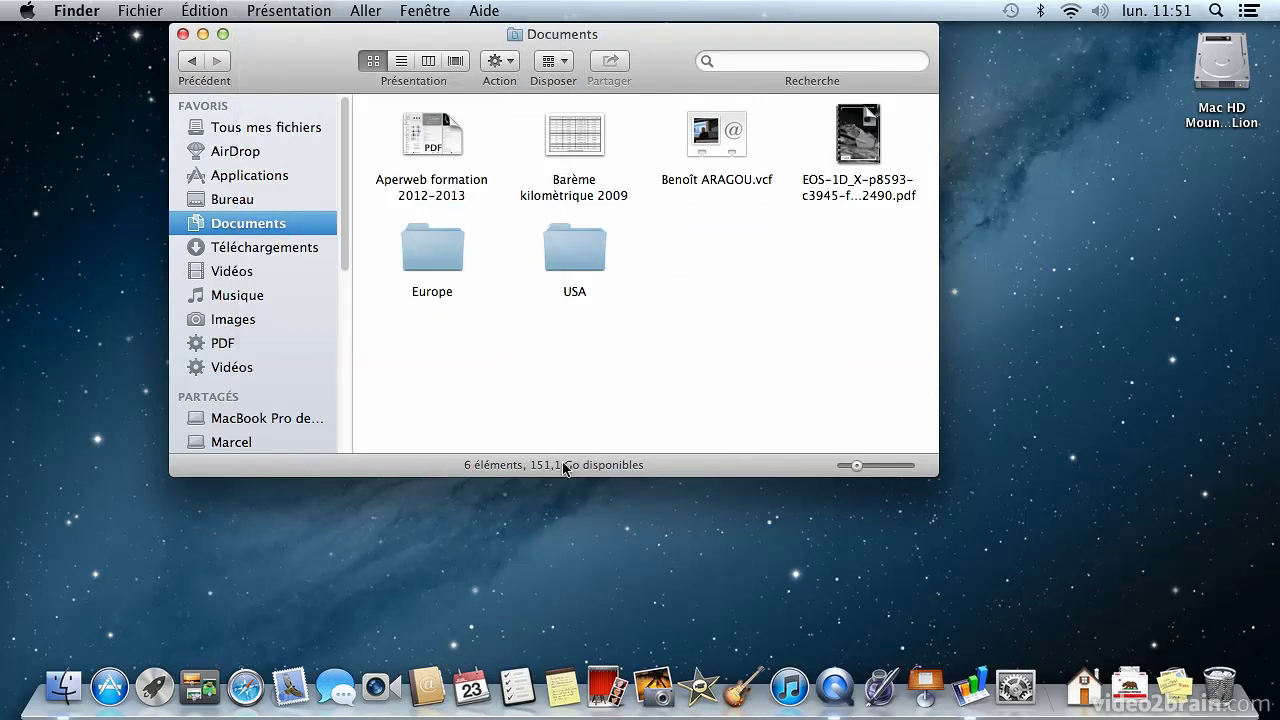
pyautogui.click(289, 10)
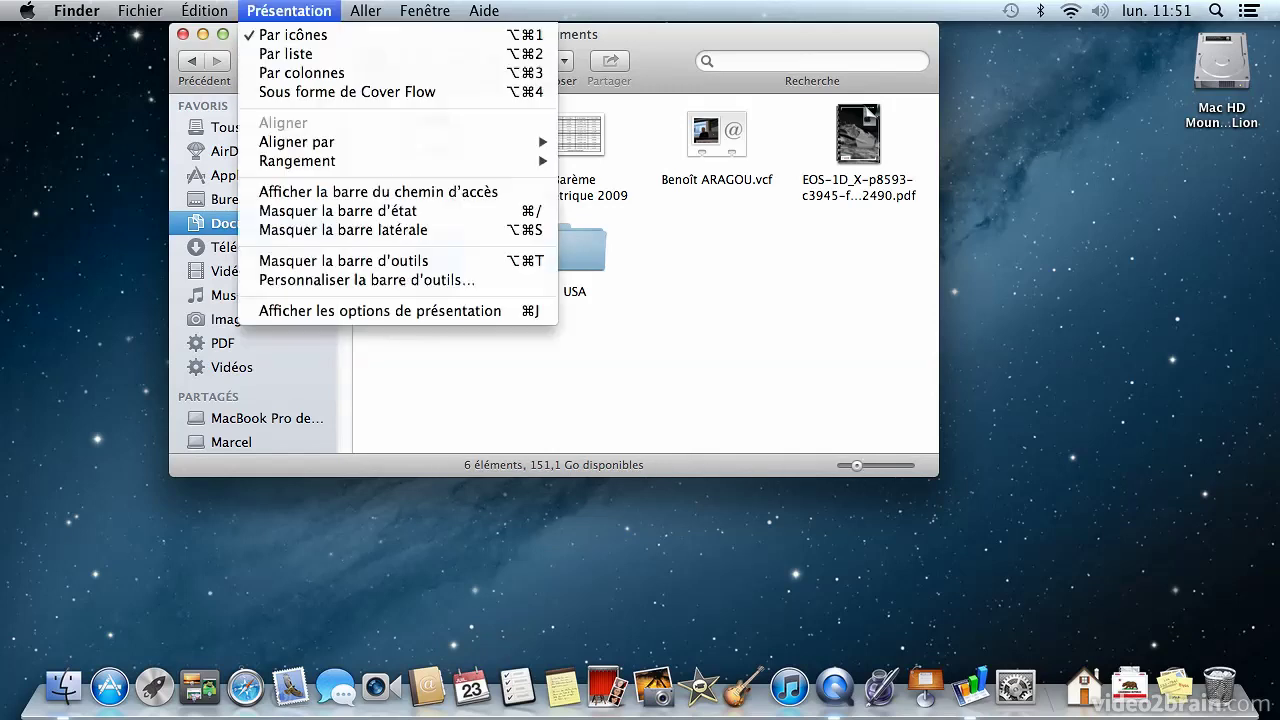
pyautogui.click(349, 213)
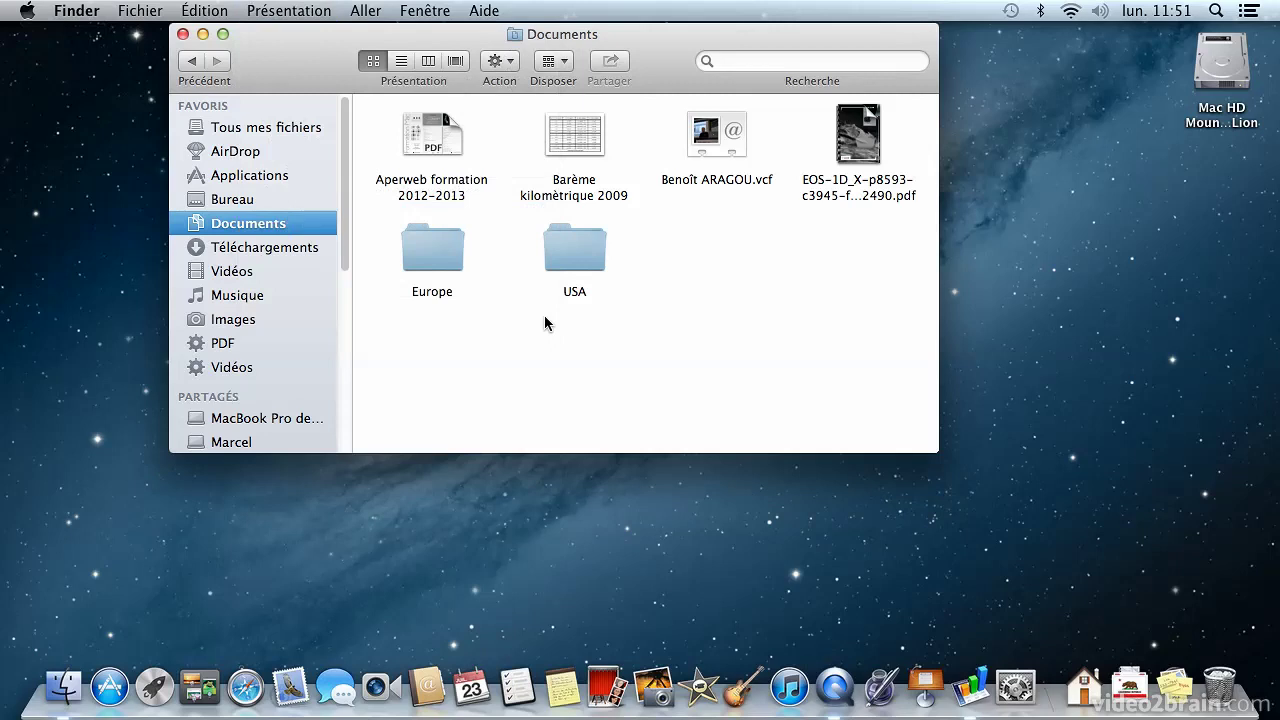
pyautogui.moveTo(323, 66); pyautogui.dragTo(295, 66)
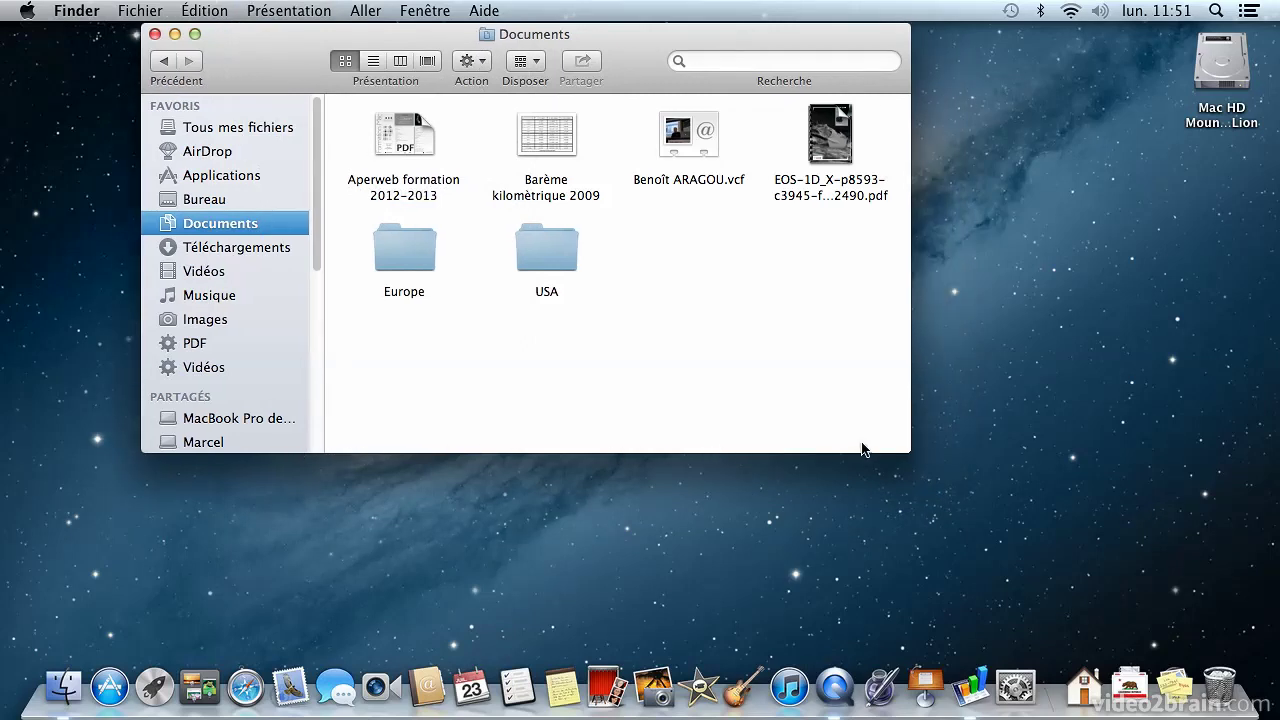
# - Show the status bar of the Documents window again and close the window
pyautogui.click(284, 12)
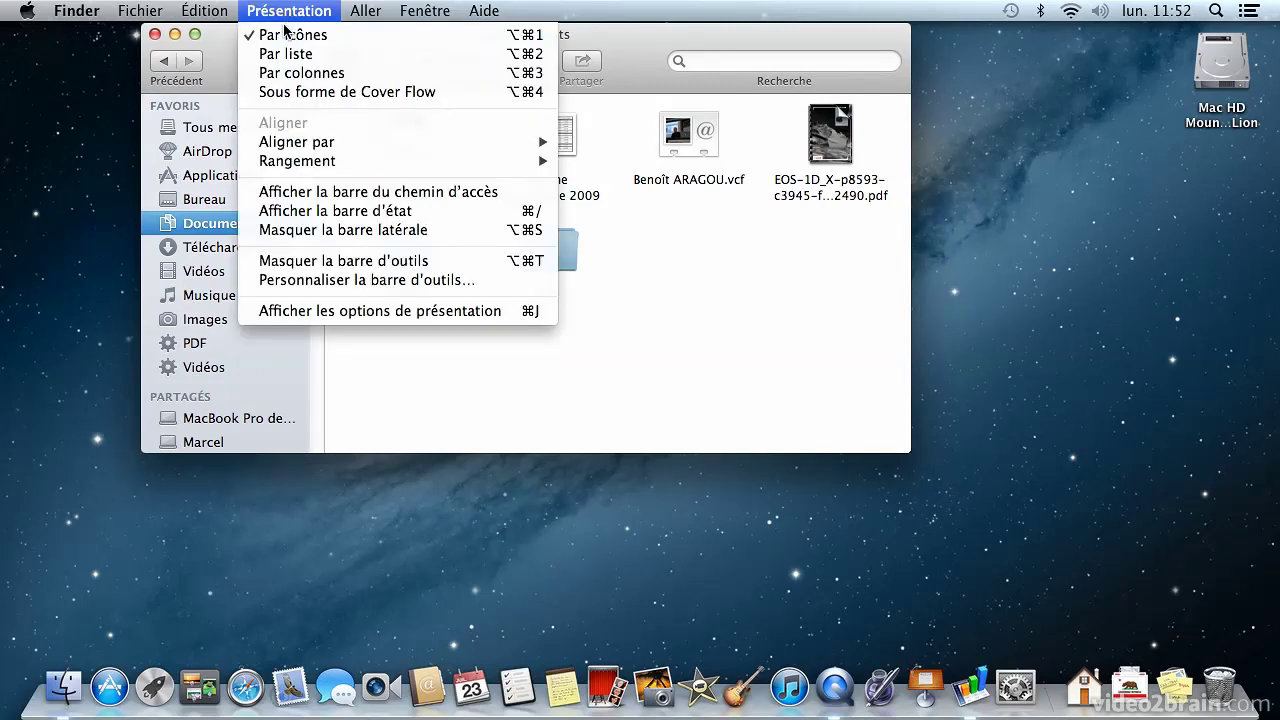
pyautogui.click(329, 211)
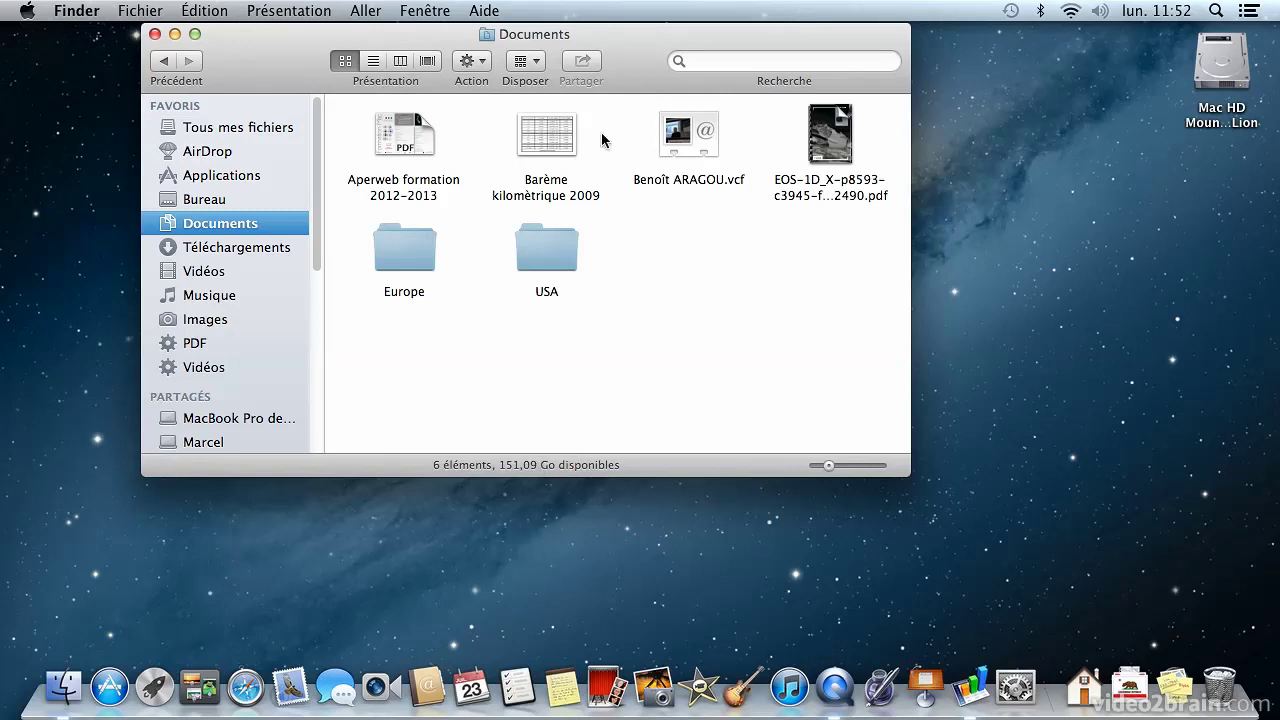
pyautogui.click(155, 34)
# - Open the user's Bibliothèque folder through its hidden entry among the Aller destinations
pyautogui.click(366, 10)
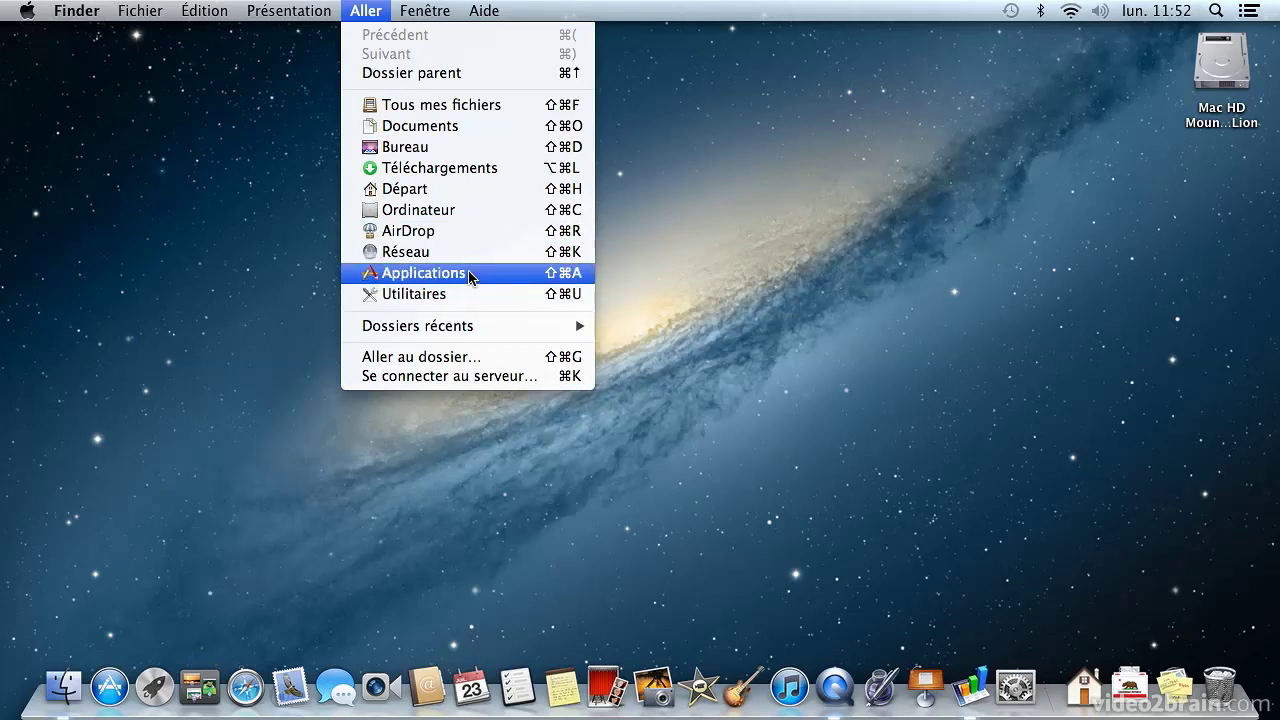
pyautogui.press('alt')
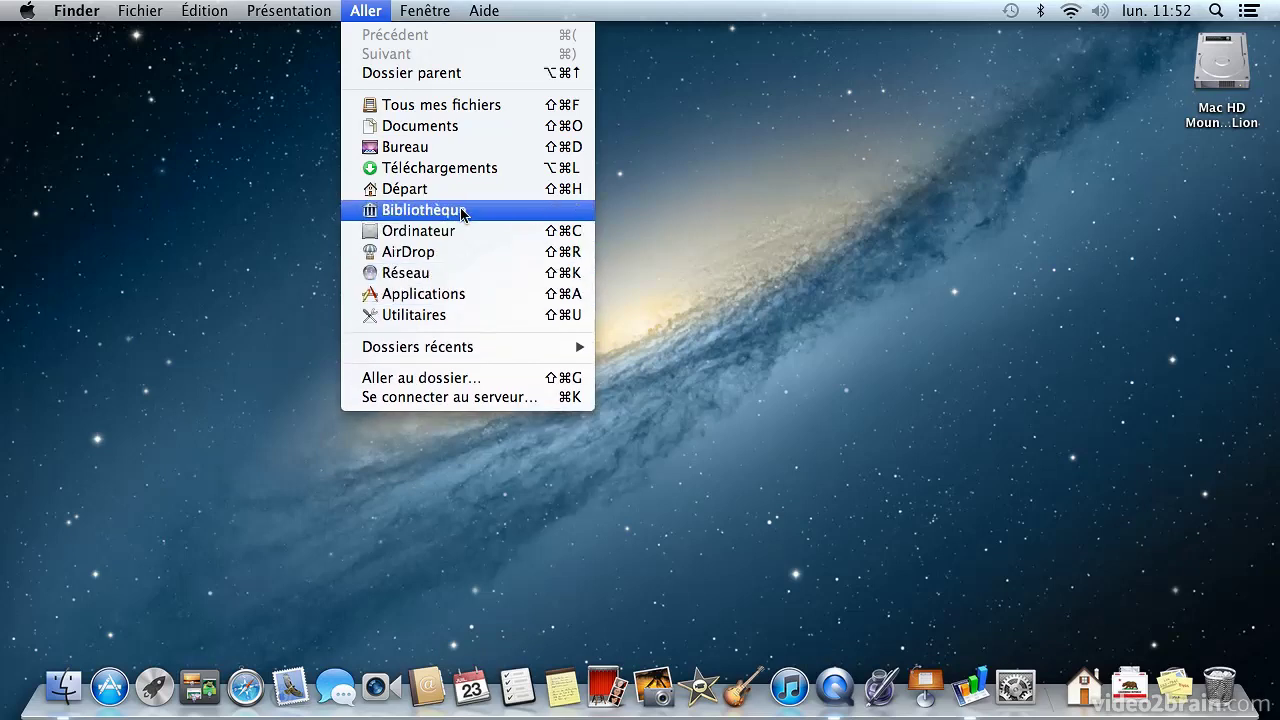
pyautogui.press('alt')
pyautogui.click(462, 210)
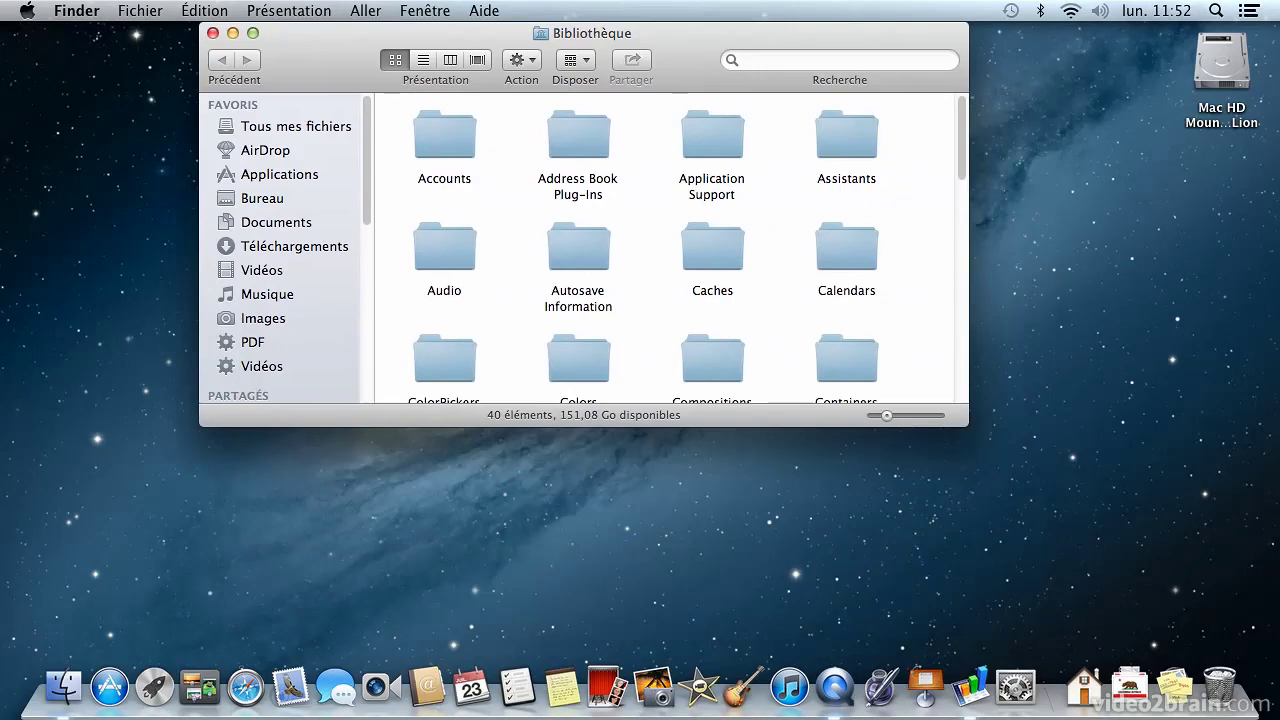
# - Check the home folder's contents for a Bibliothèque folder, close that window, and reposition the Bibliothèque window
pyautogui.click(1084, 688)
pyautogui.click(1115, 254)
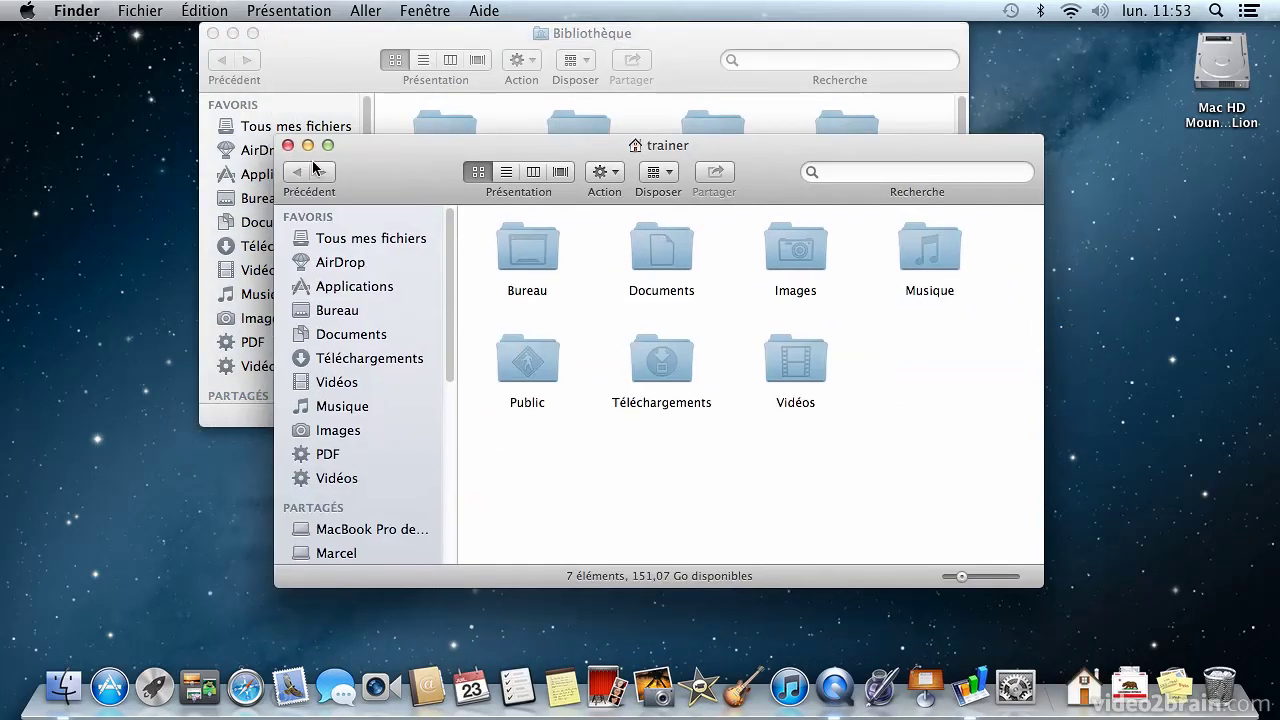
pyautogui.click(287, 145)
pyautogui.moveTo(320, 33); pyautogui.dragTo(380, 33)
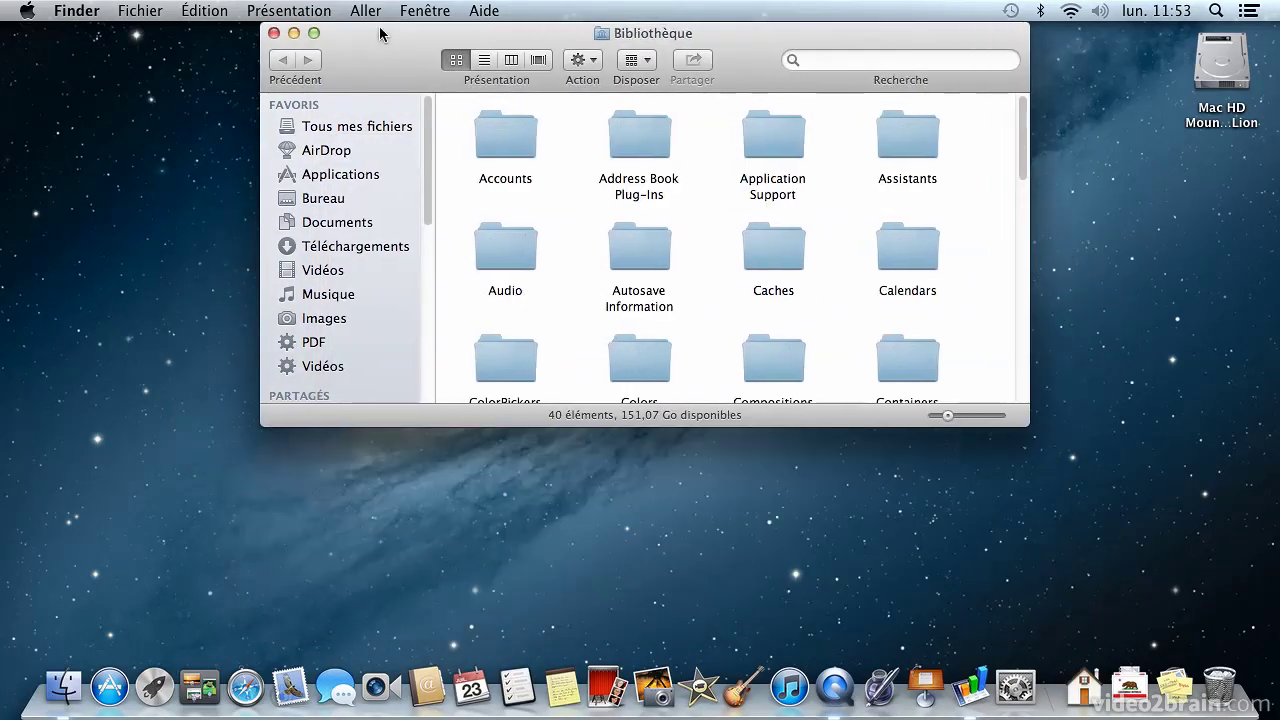
# - Compare the Aller destinations with and without the hidden Bibliothèque entry, leaving the Bibliothèque folder open
pyautogui.click(366, 11)
pyautogui.press('alt')
pyautogui.press('alt')
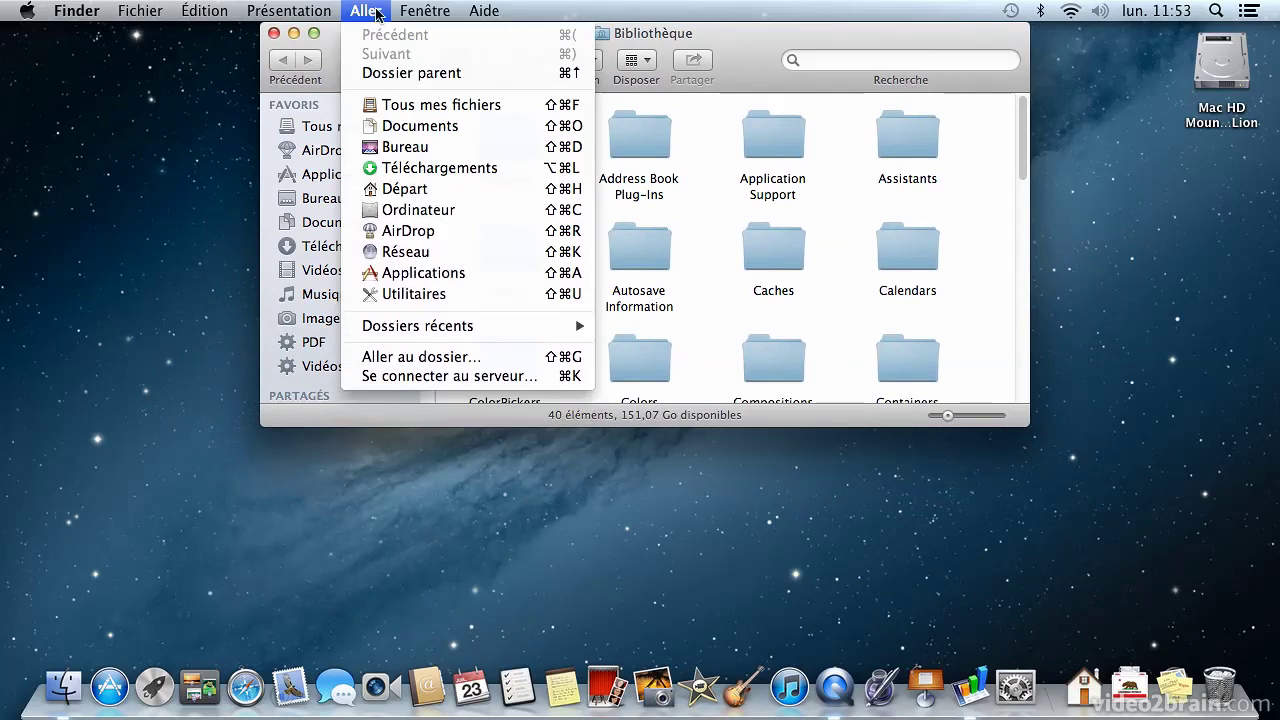
pyautogui.press('alt')
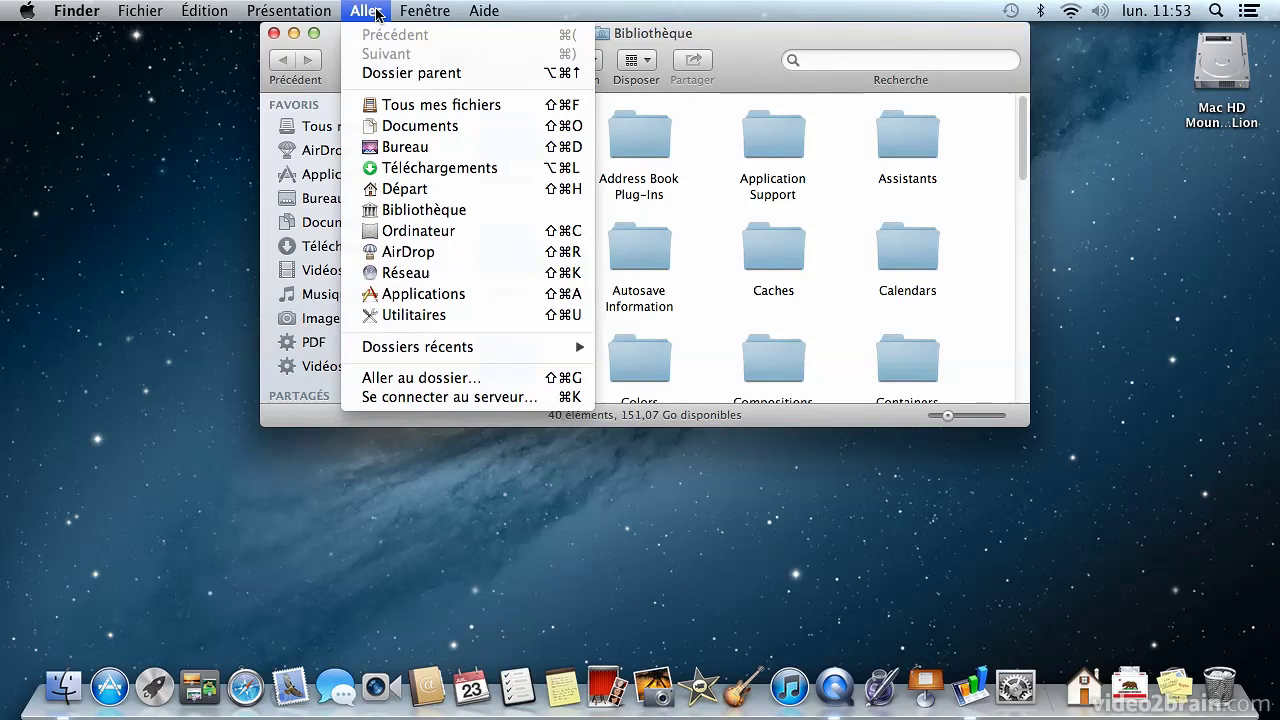
pyautogui.click(641, 258)
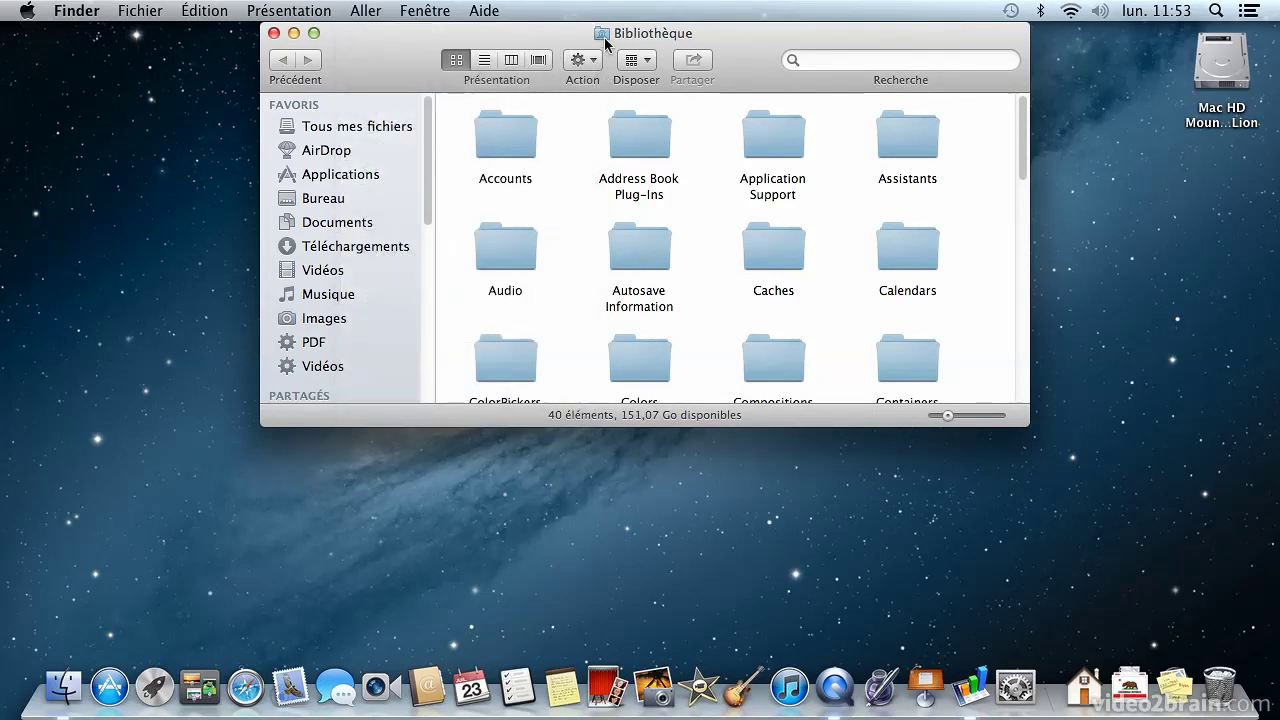
pyautogui.moveTo(601, 45); pyautogui.dragTo(616, 45)
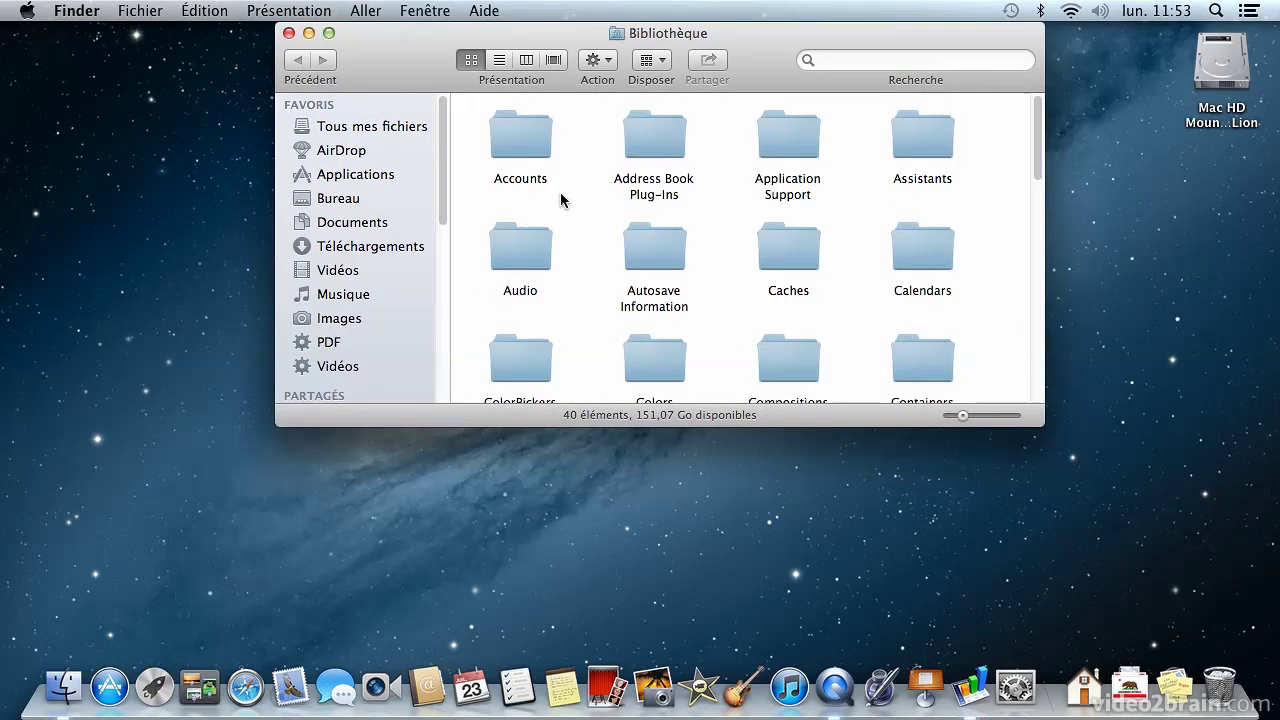
# - Examine the folders stored in Bibliothèque, from Accounts down to Preferences
pyautogui.scroll(-2, 560, 200)
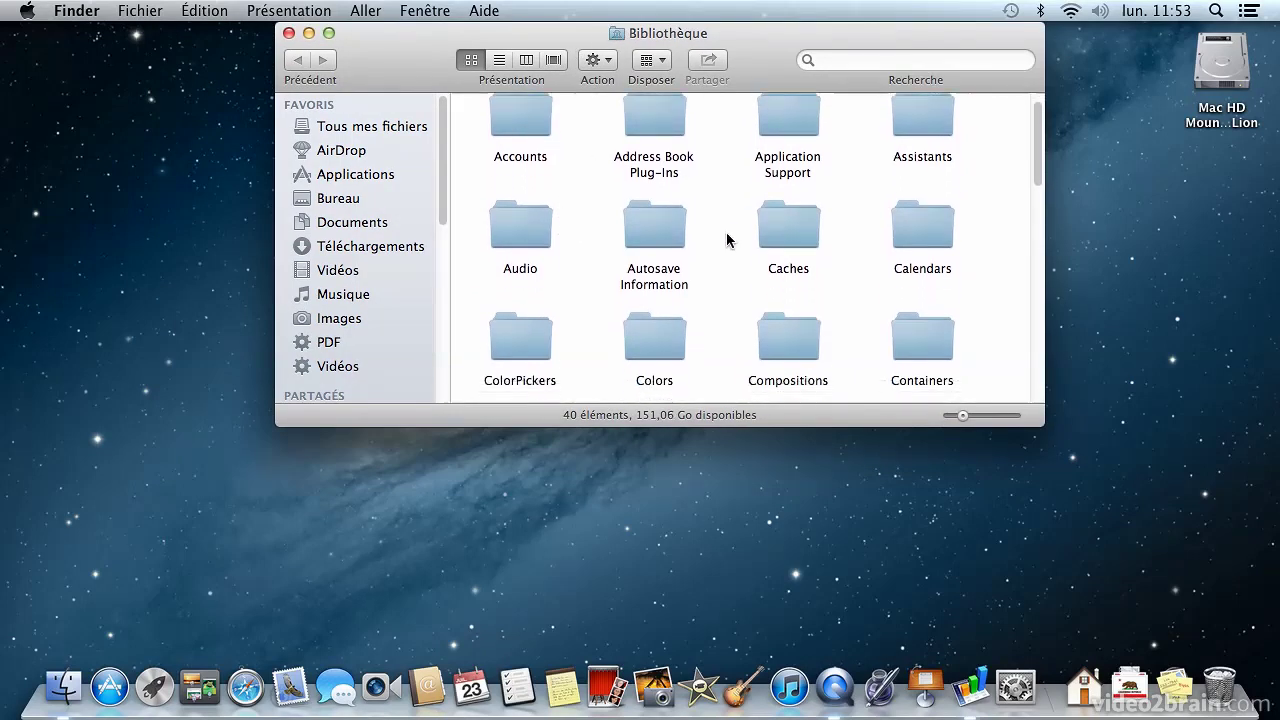
pyautogui.scroll(-1, 727, 240)
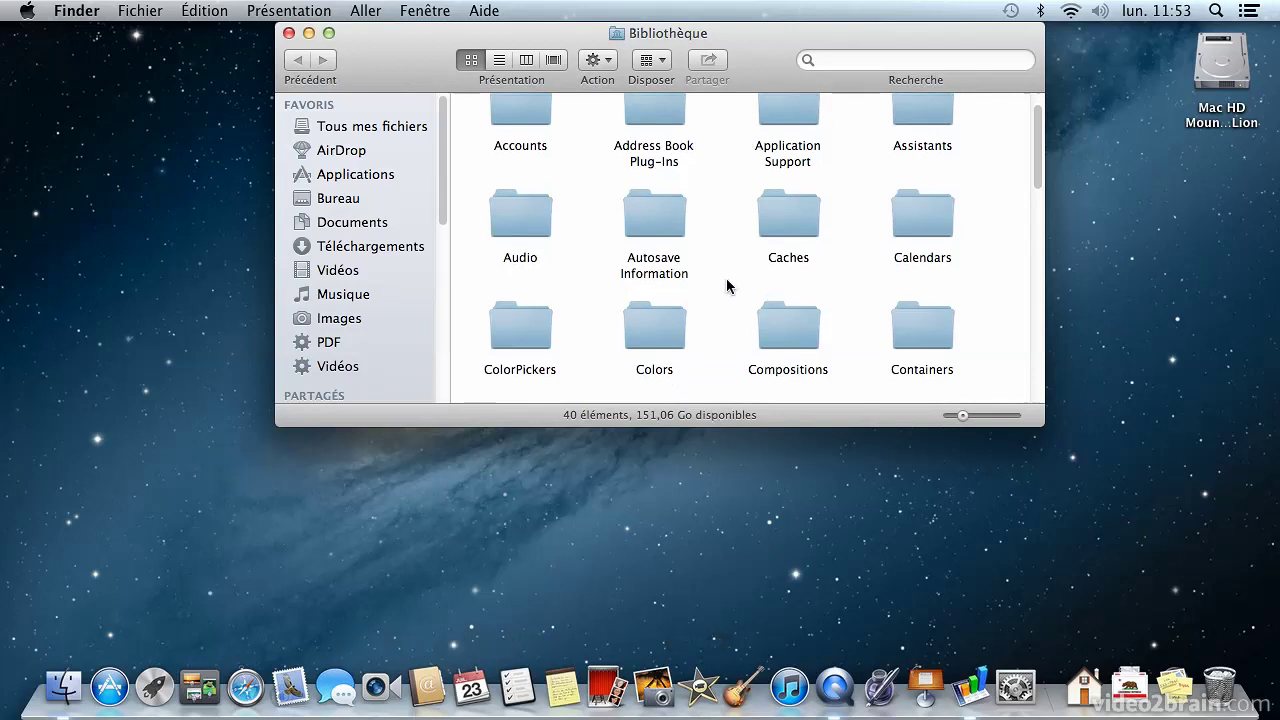
pyautogui.scroll(-3, 727, 287)
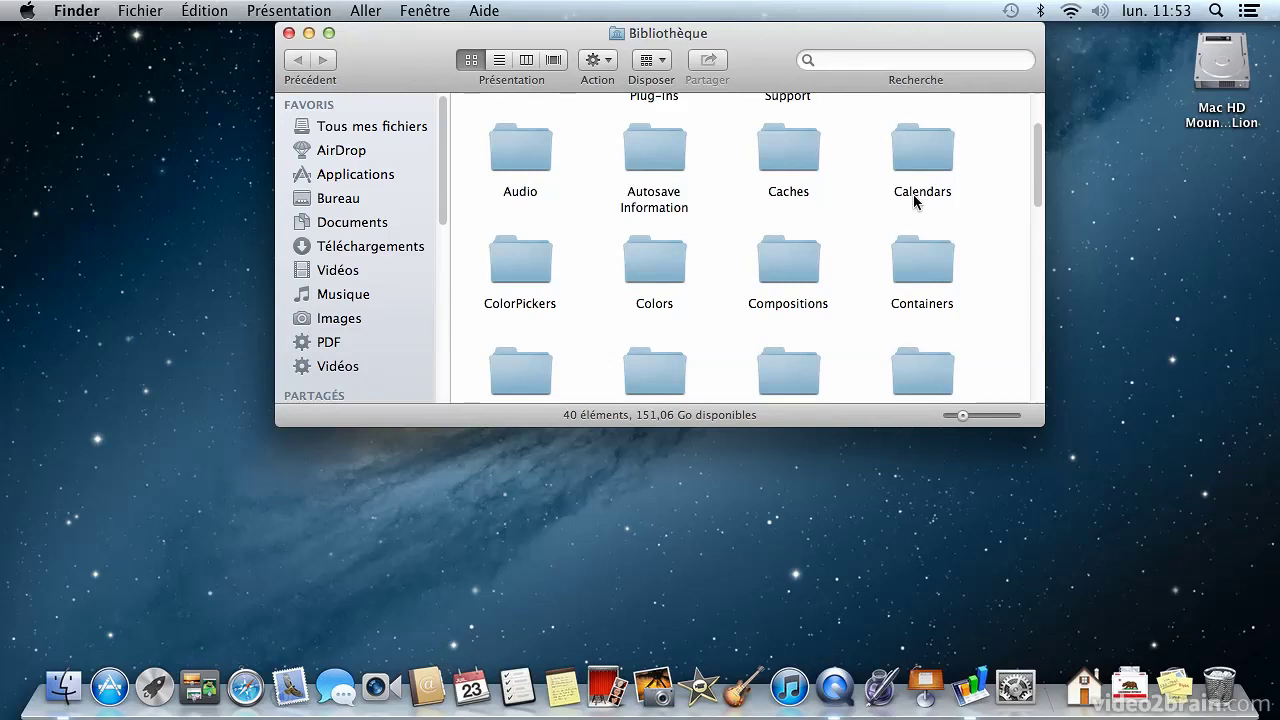
pyautogui.scroll(-10, 808, 338)
pyautogui.scroll(-2, 808, 341)
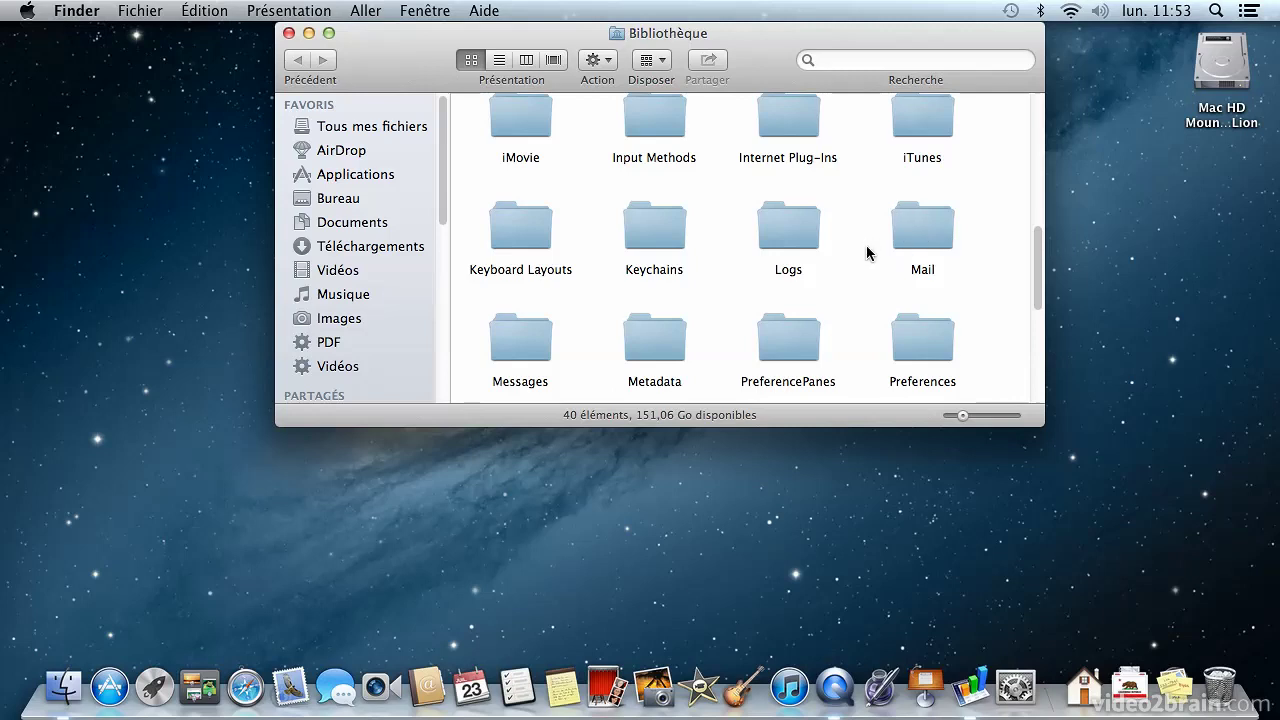
pyautogui.scroll(-2, 867, 252)
pyautogui.scroll(-3, 867, 252)
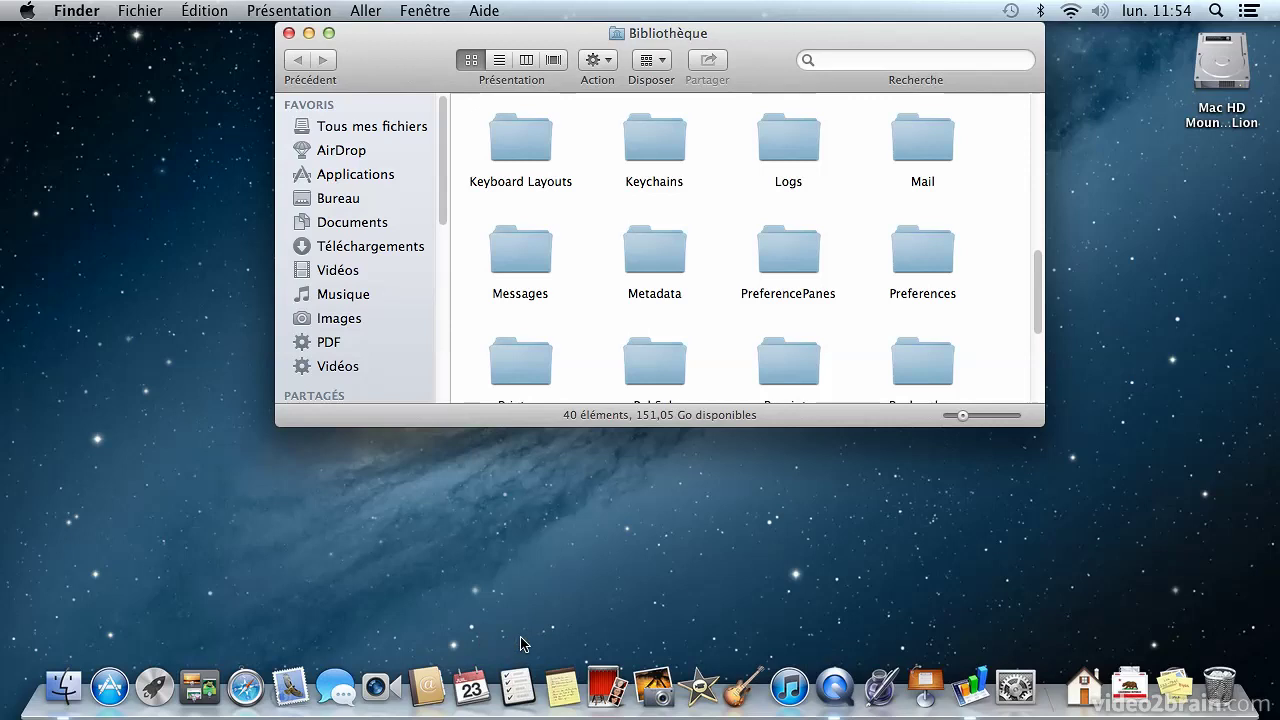
# - Open the Preferences folder inside Bibliothèque and look through the applications' .plist files
pyautogui.click(915, 257)
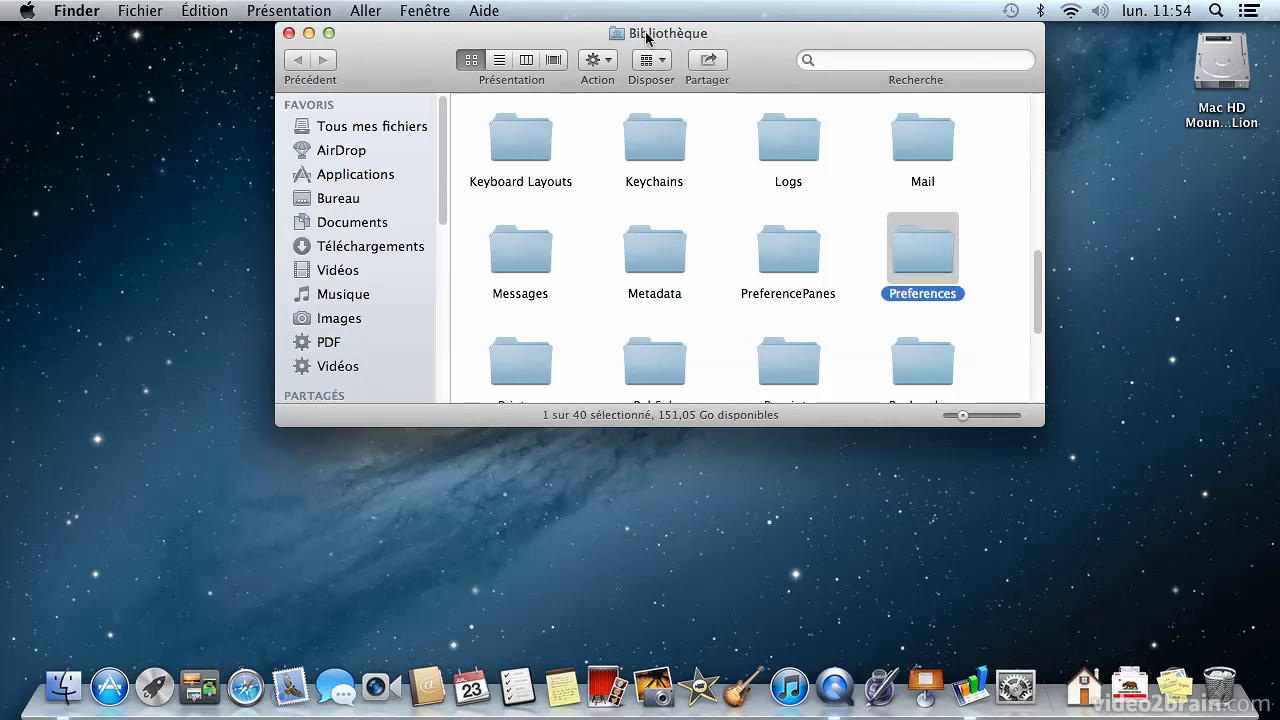
pyautogui.doubleClick(924, 255)
pyautogui.scroll(-1, 648, 167)
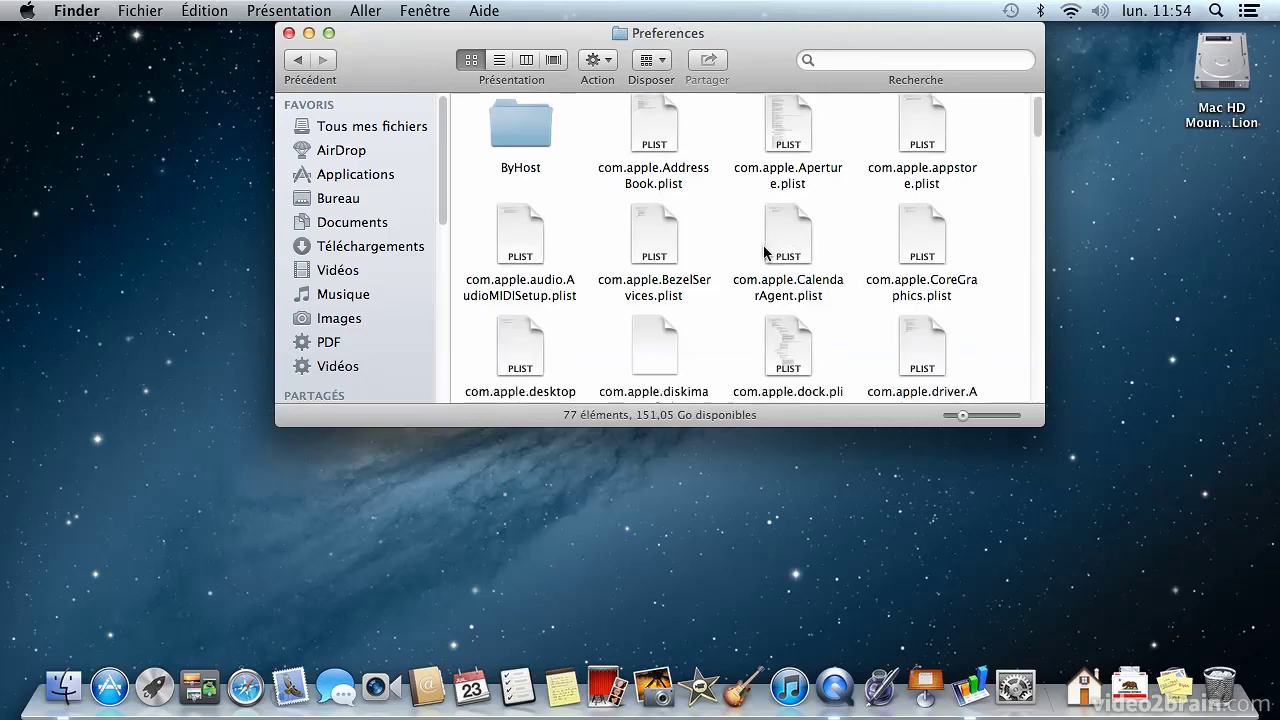
pyautogui.scroll(1, 648, 167)
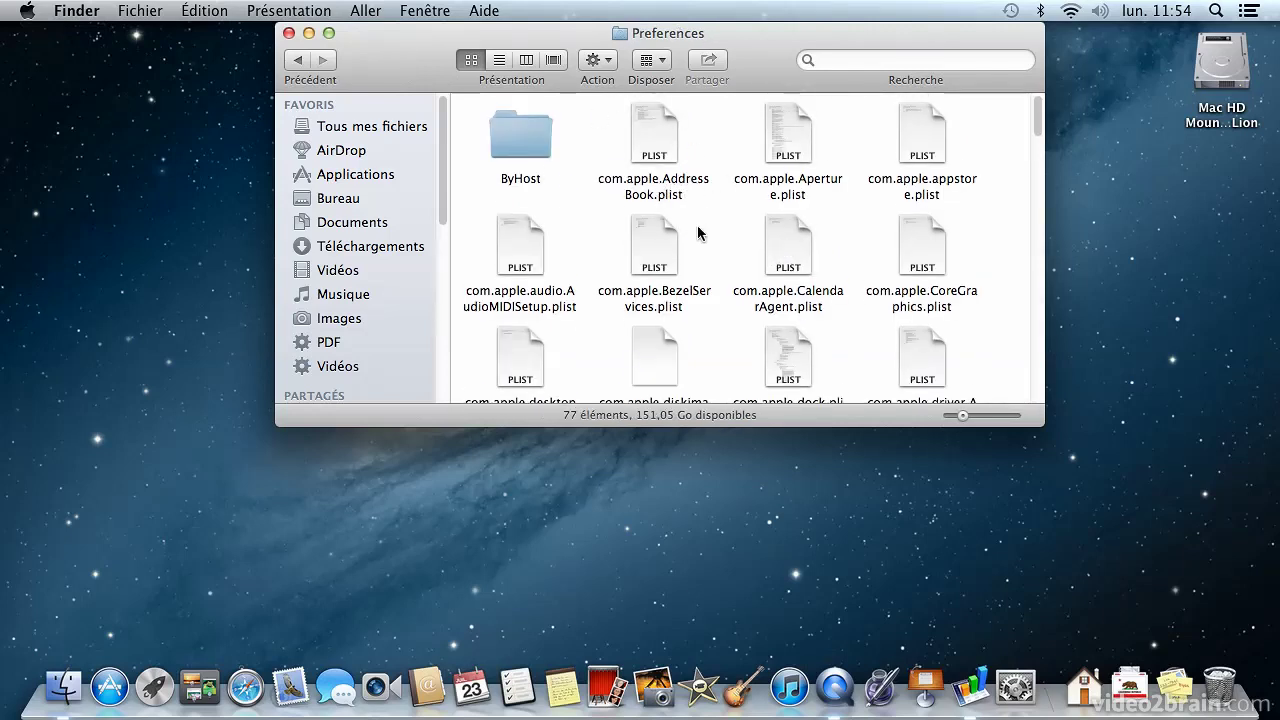
pyautogui.scroll(-2, 698, 232)
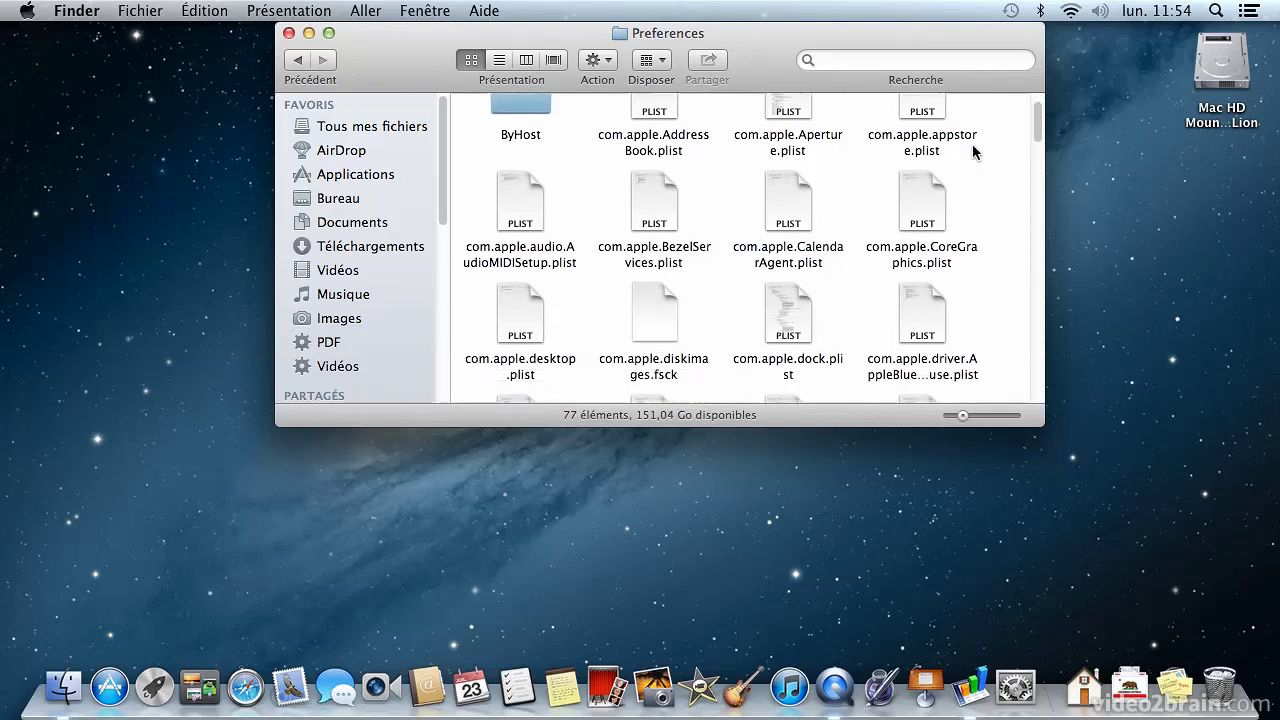
pyautogui.scroll(-4, 867, 257)
pyautogui.scroll(-4, 867, 257)
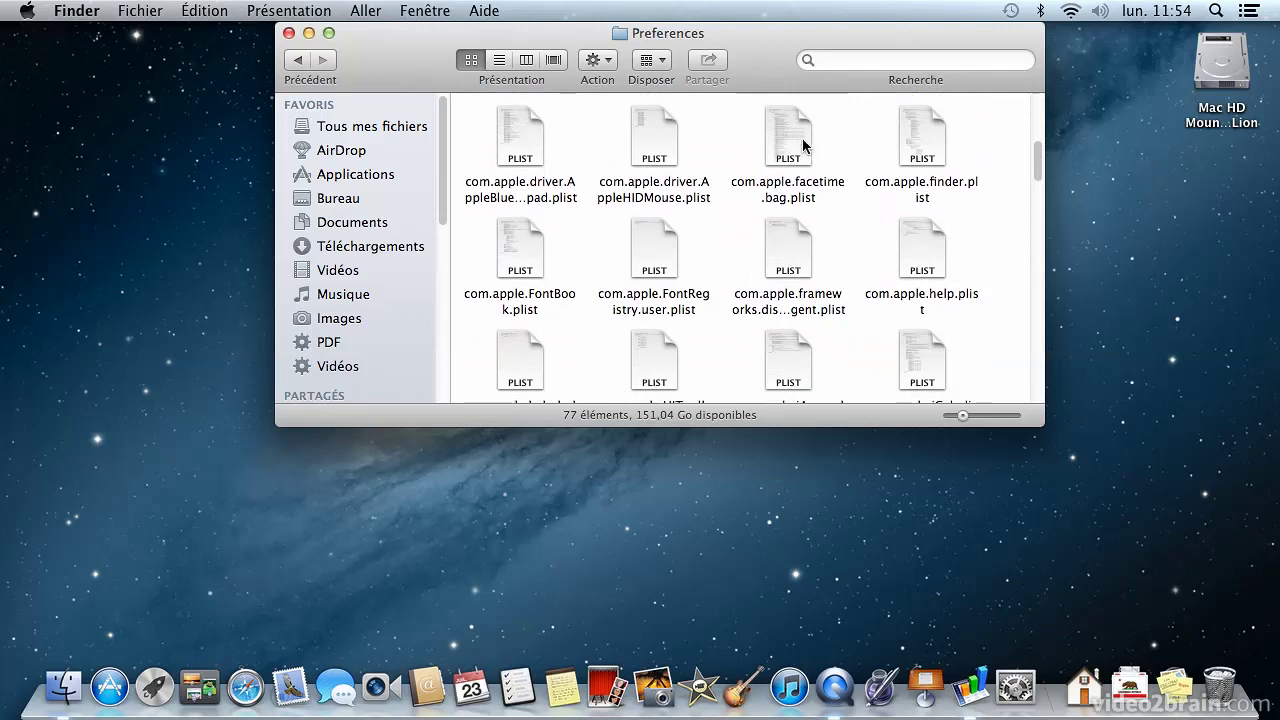
pyautogui.scroll(-3, 763, 188)
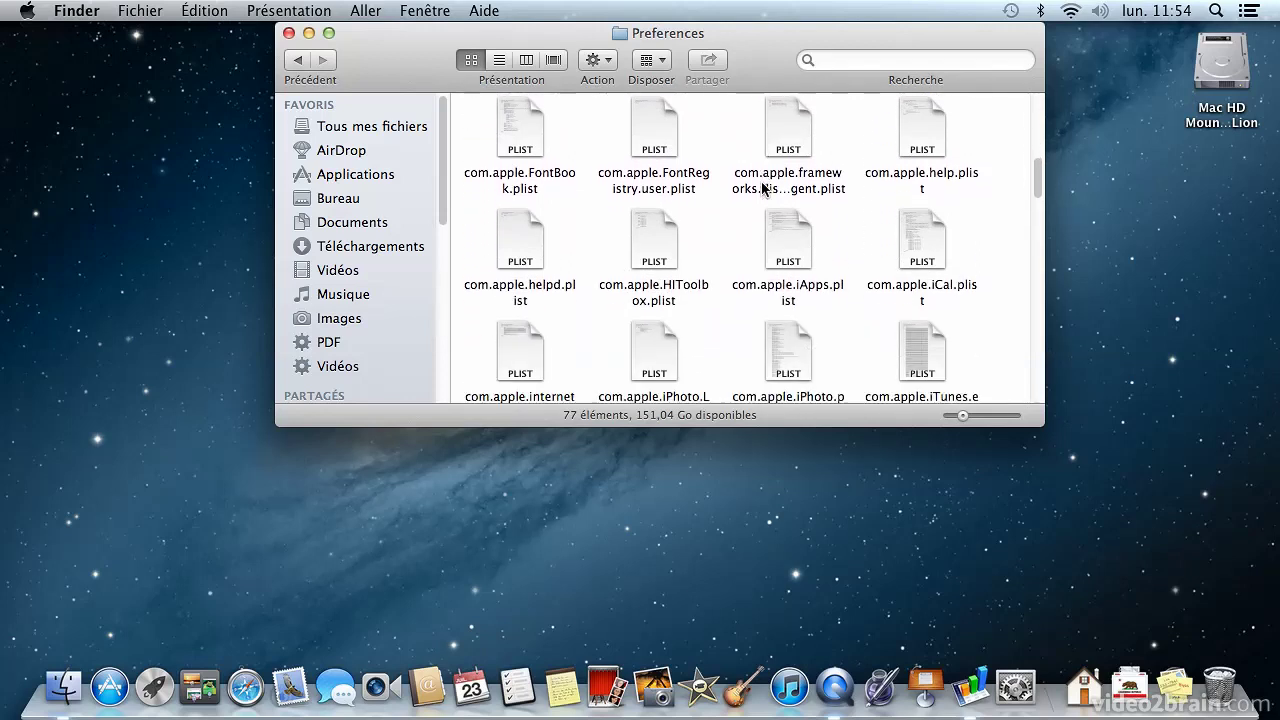
pyautogui.scroll(-2, 763, 188)
pyautogui.scroll(-1, 900, 160)
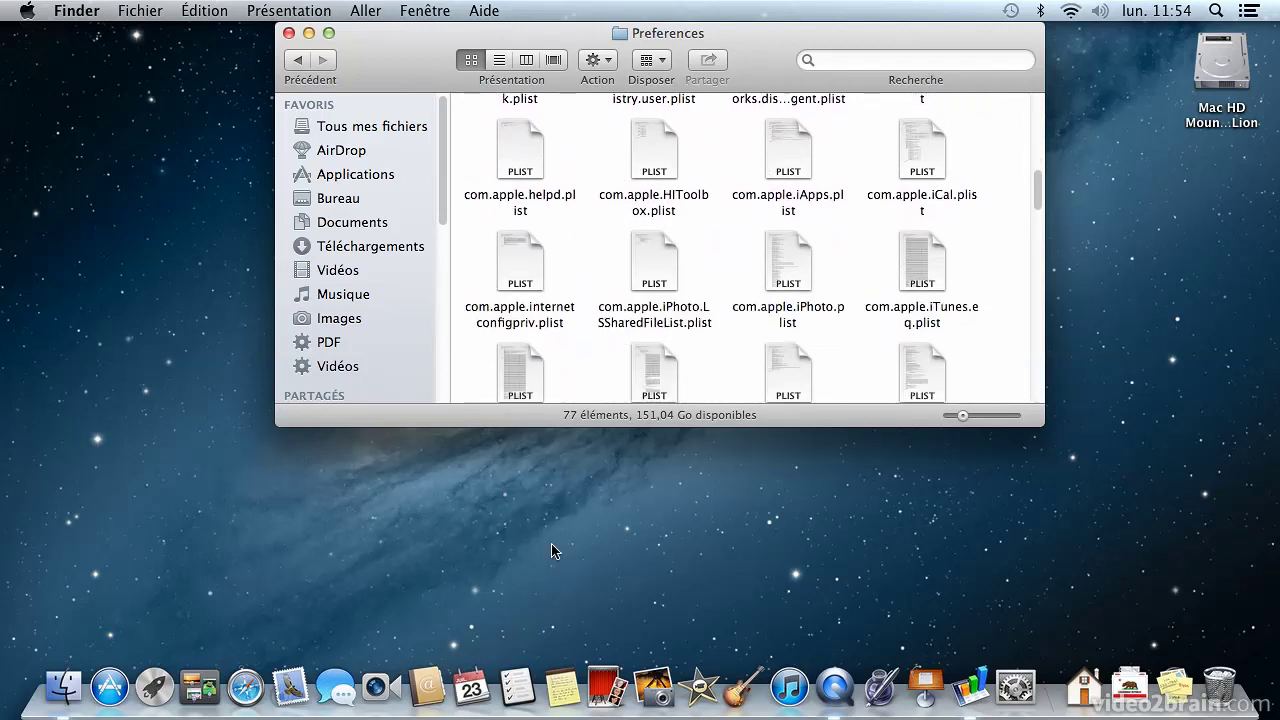
pyautogui.scroll(-1, 741, 206)
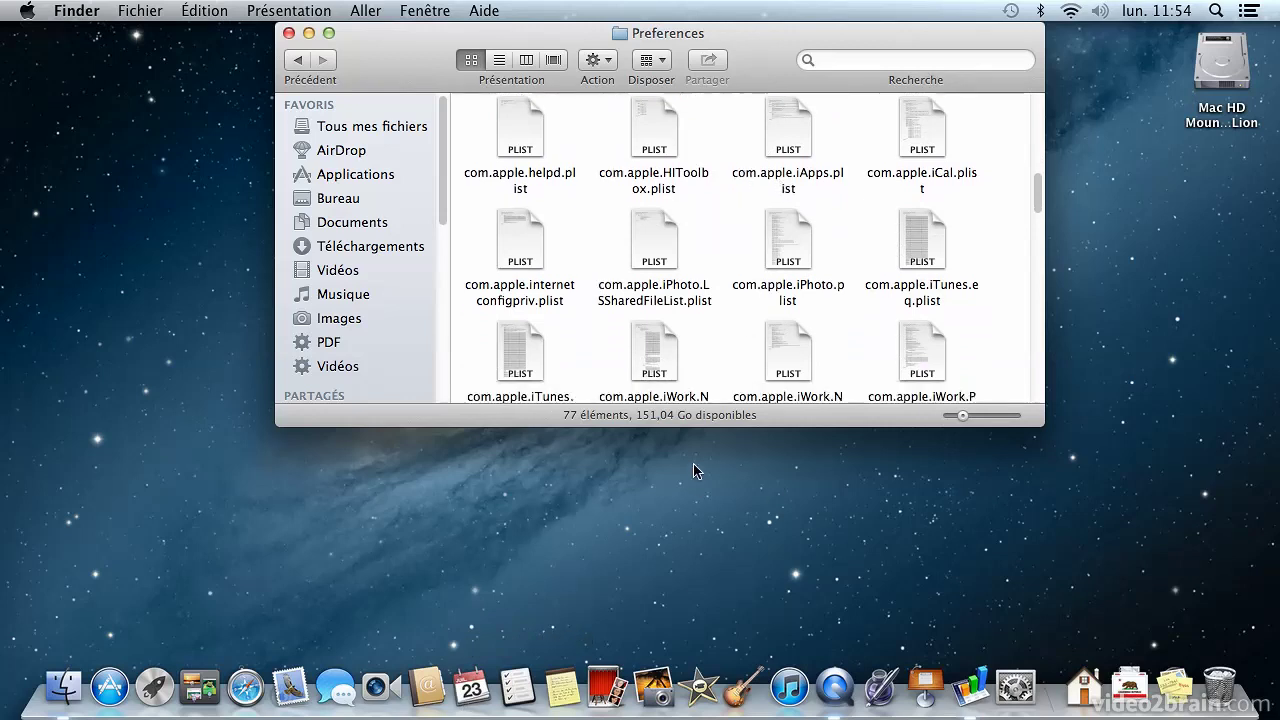
# - Return to Bibliothèque, call it up again through its hidden Aller entry, and reopen its Preferences folder
pyautogui.click(297, 60)
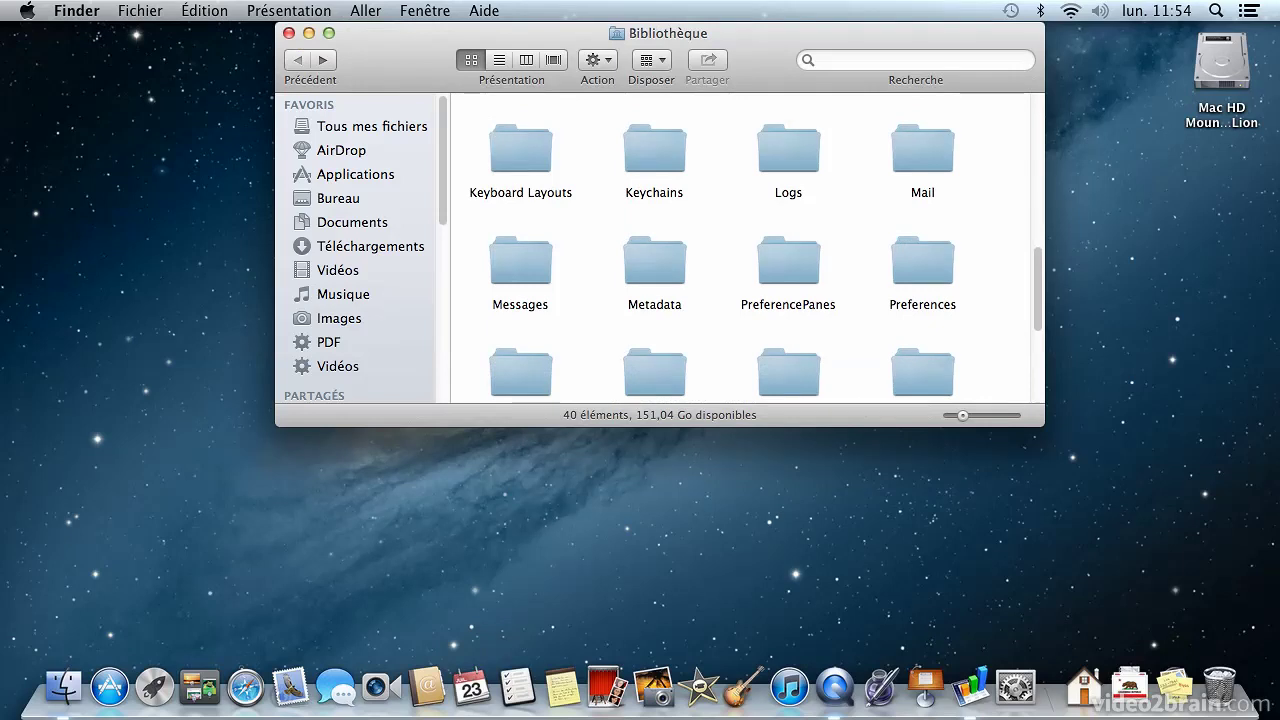
pyautogui.click(362, 12)
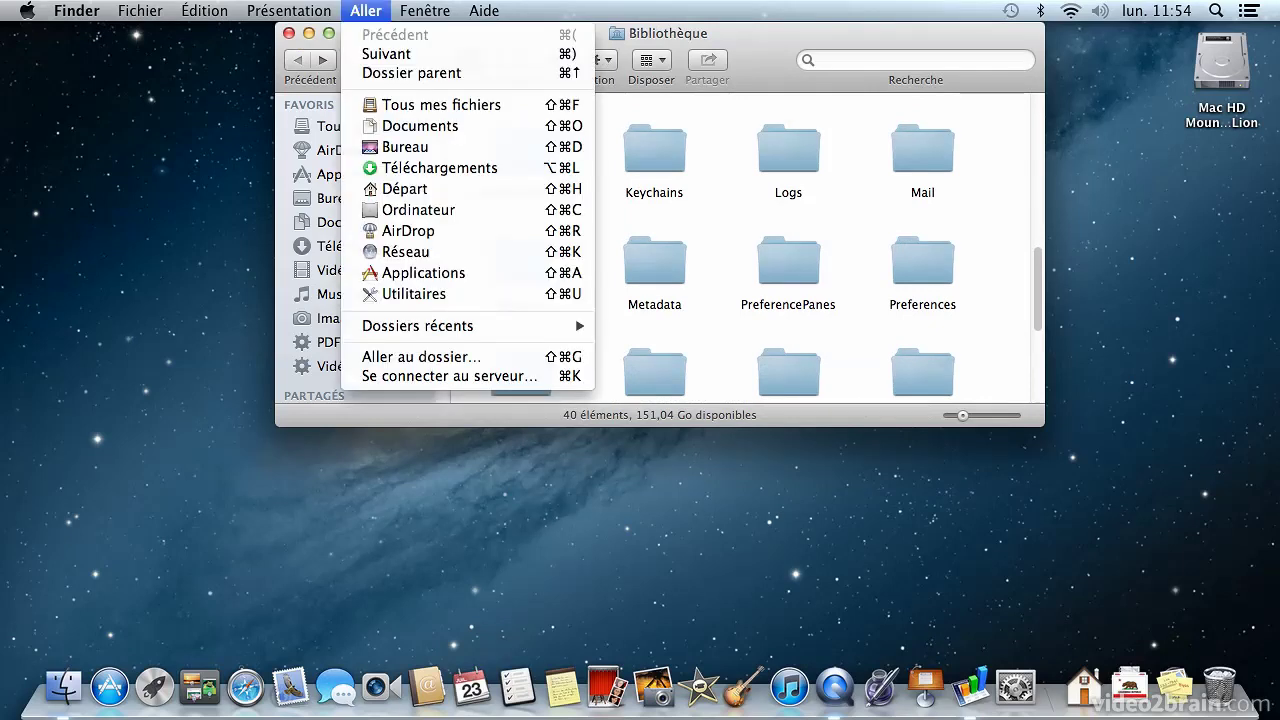
pyautogui.press('alt')
pyautogui.click(417, 210)
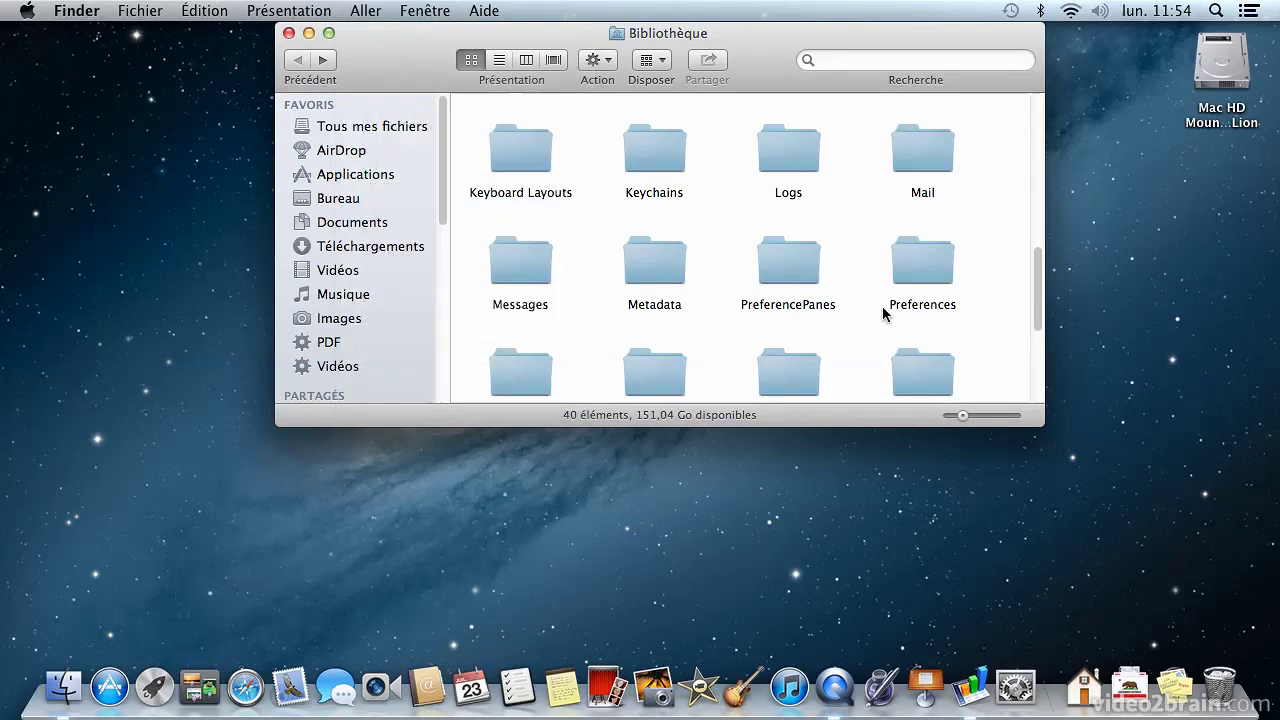
pyautogui.click(924, 262)
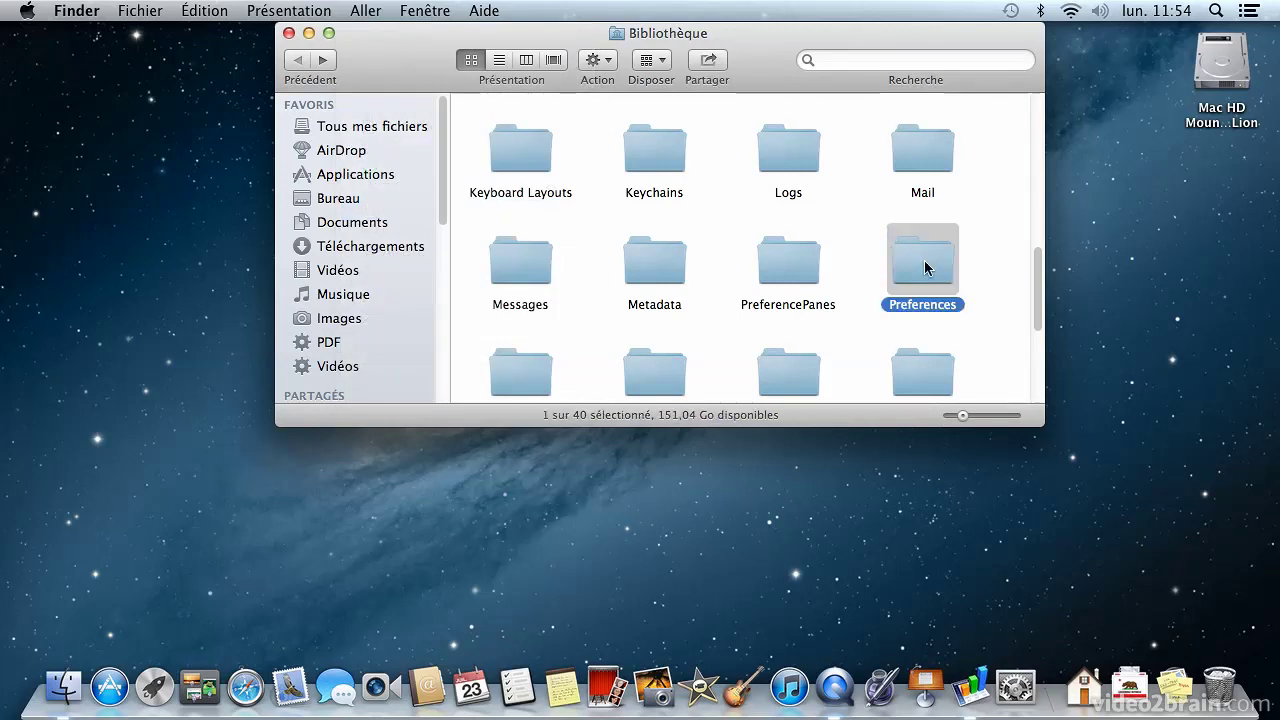
pyautogui.doubleClick(924, 262)
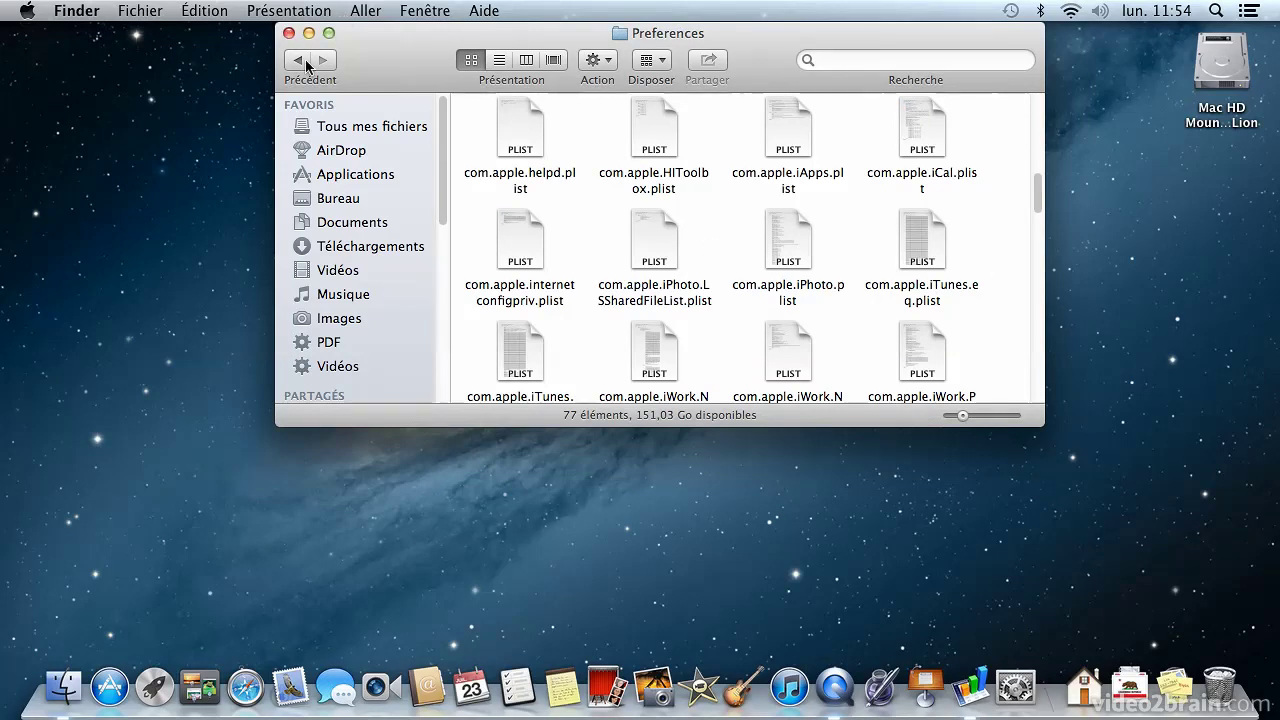
# - Go back to the Bibliothèque folder and browse the folders listed after Preferences
pyautogui.click(298, 60)
pyautogui.scroll(-2, 683, 255)
pyautogui.scroll(-3, 684, 250)
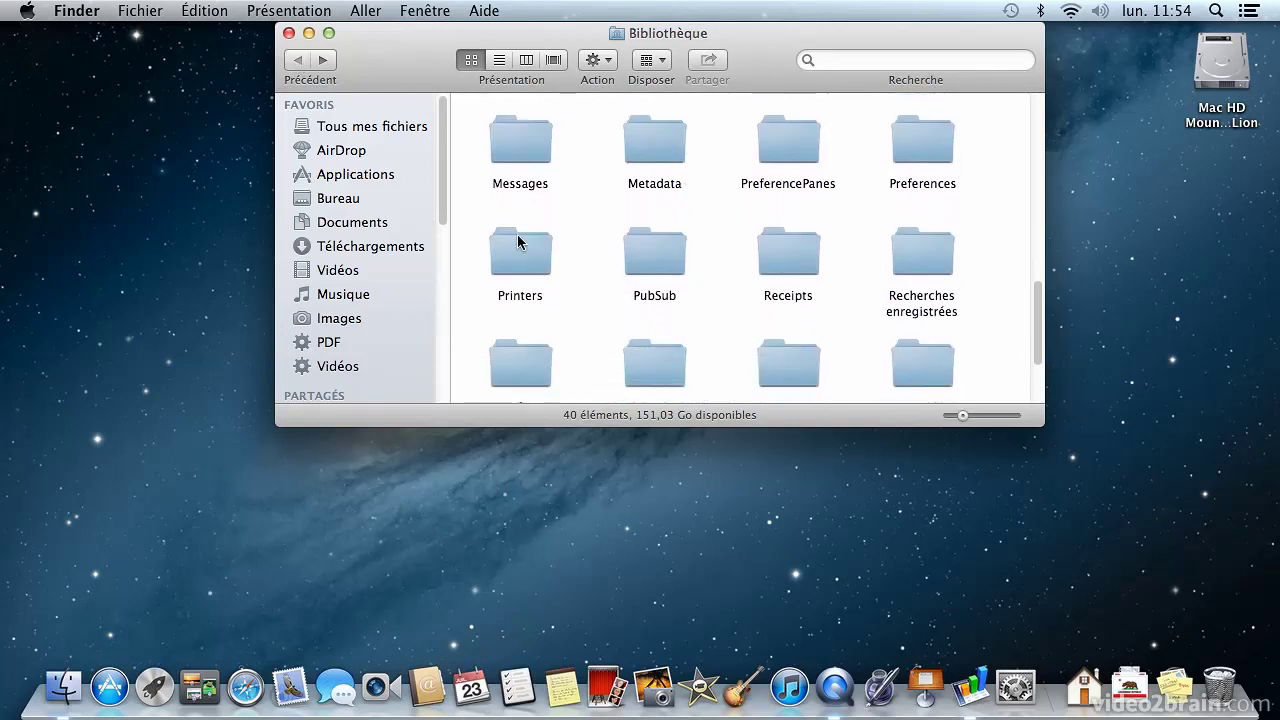
# - Look through the last folders of Bibliothèque, from Printers to WebKit, and close its window
pyautogui.scroll(-2, 518, 241)
pyautogui.scroll(-3, 518, 241)
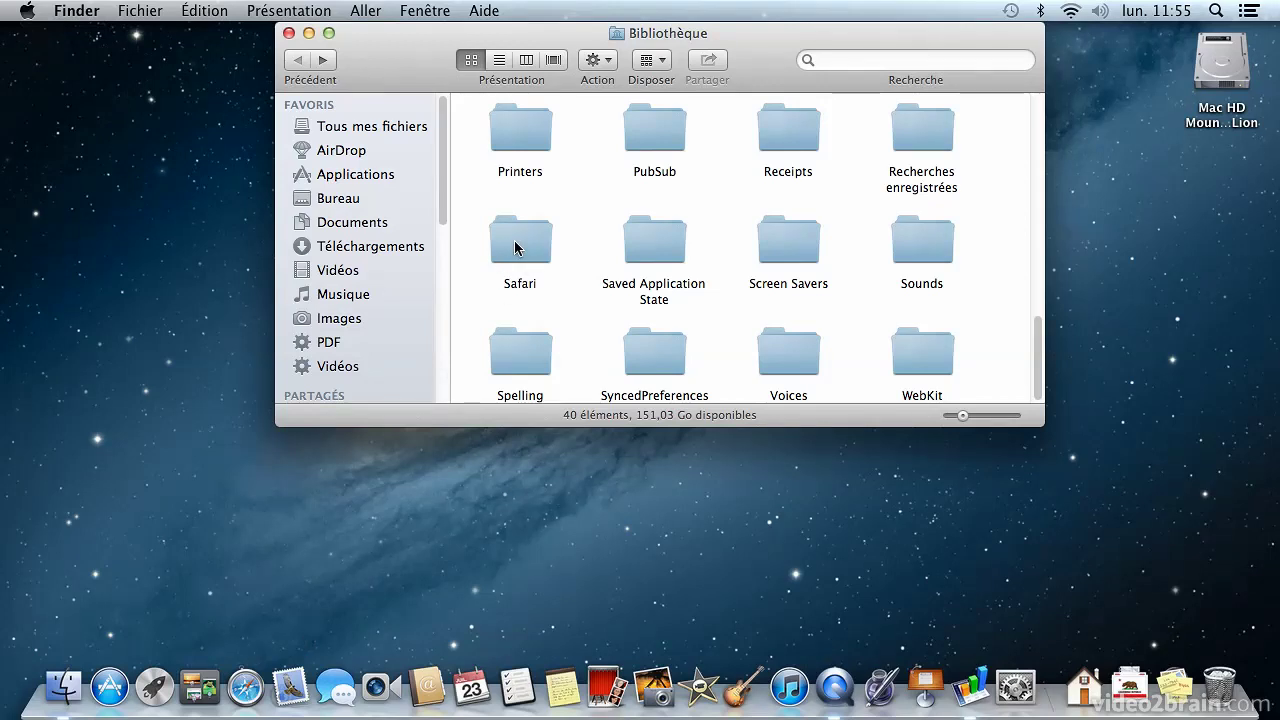
pyautogui.scroll(1, 806, 284)
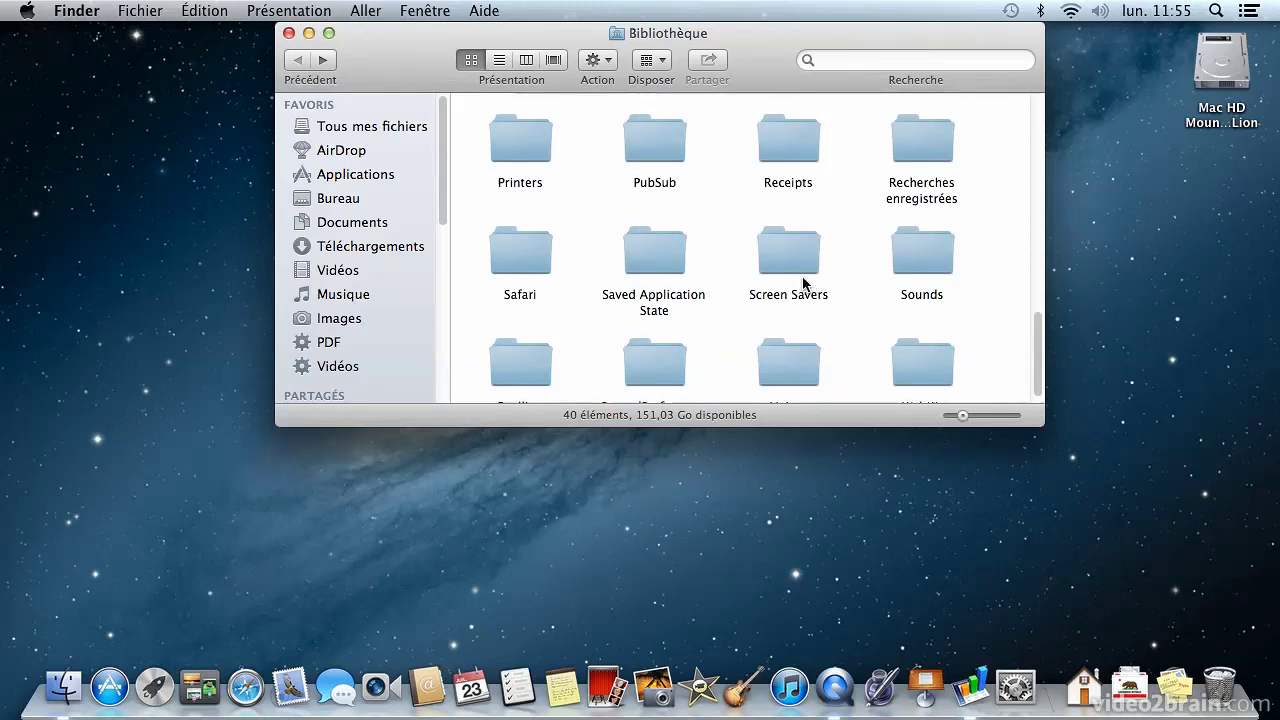
pyautogui.click(289, 33)
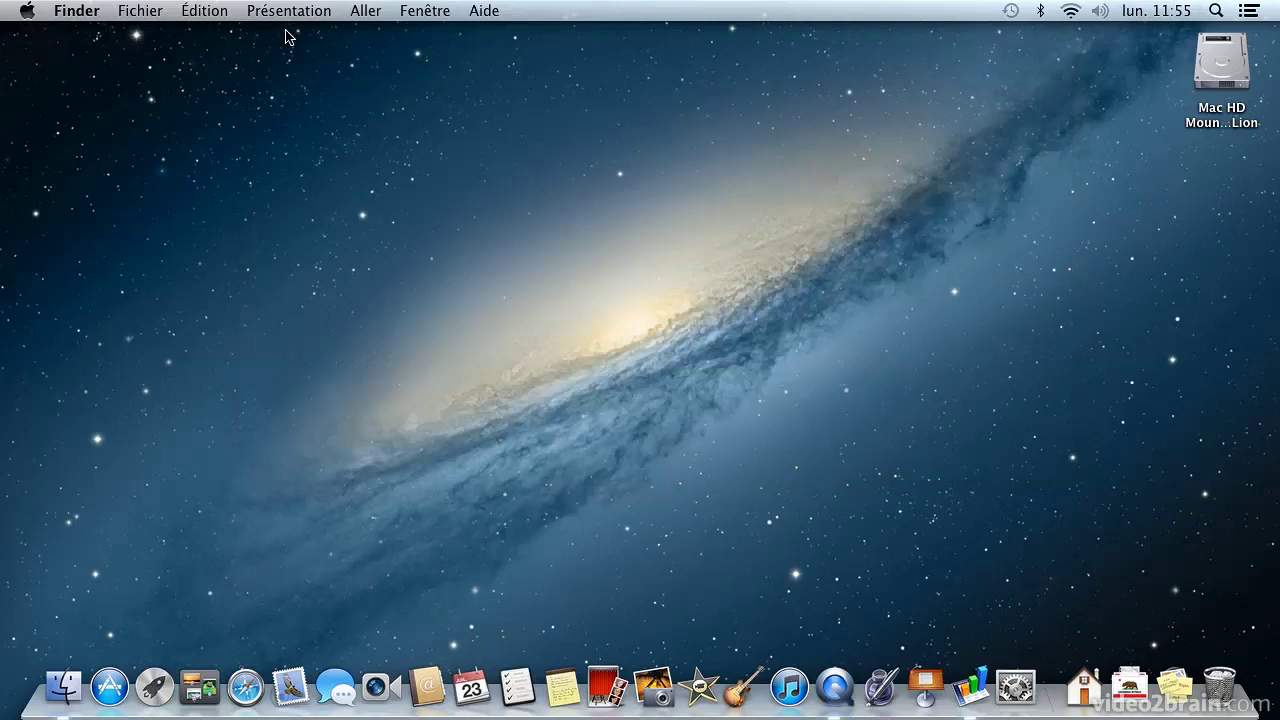
# - Open the Documents folder, select Barème kilomètrique 2009, and compare the Fenêtre commands with and without an open window
pyautogui.click(426, 8)
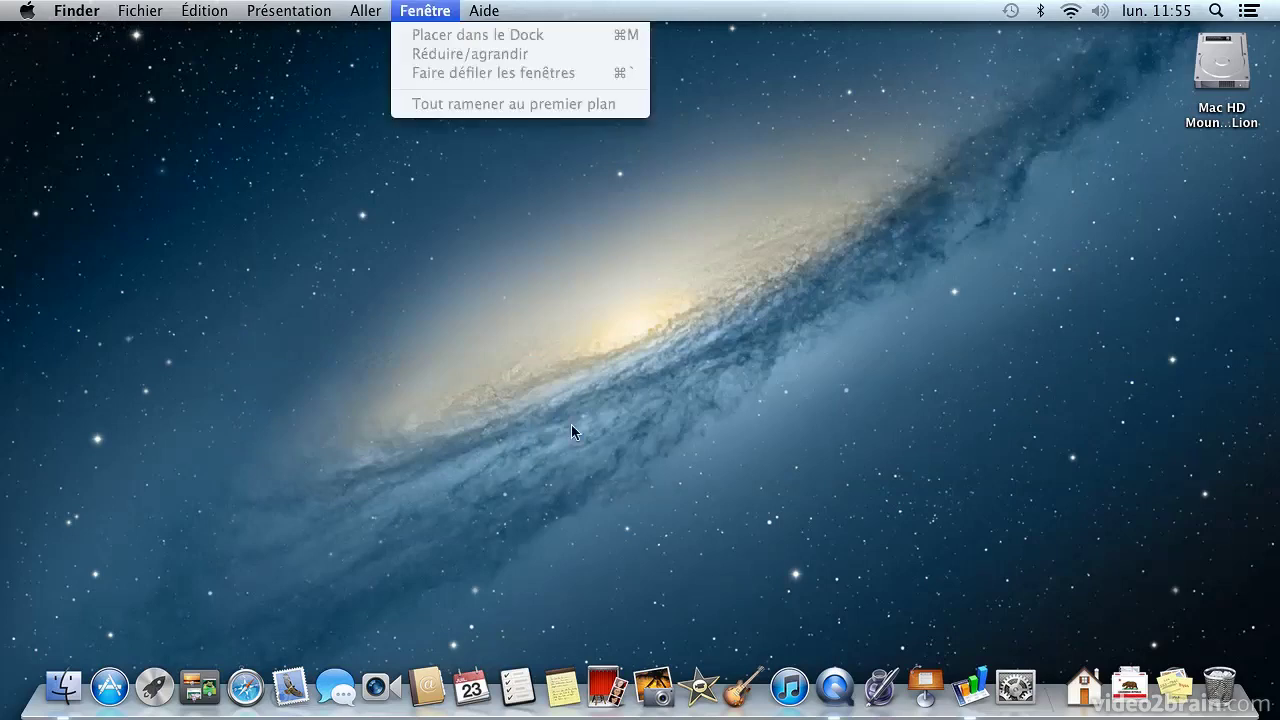
pyautogui.click(589, 398)
pyautogui.click(1084, 687)
pyautogui.click(1086, 506)
pyautogui.click(546, 172)
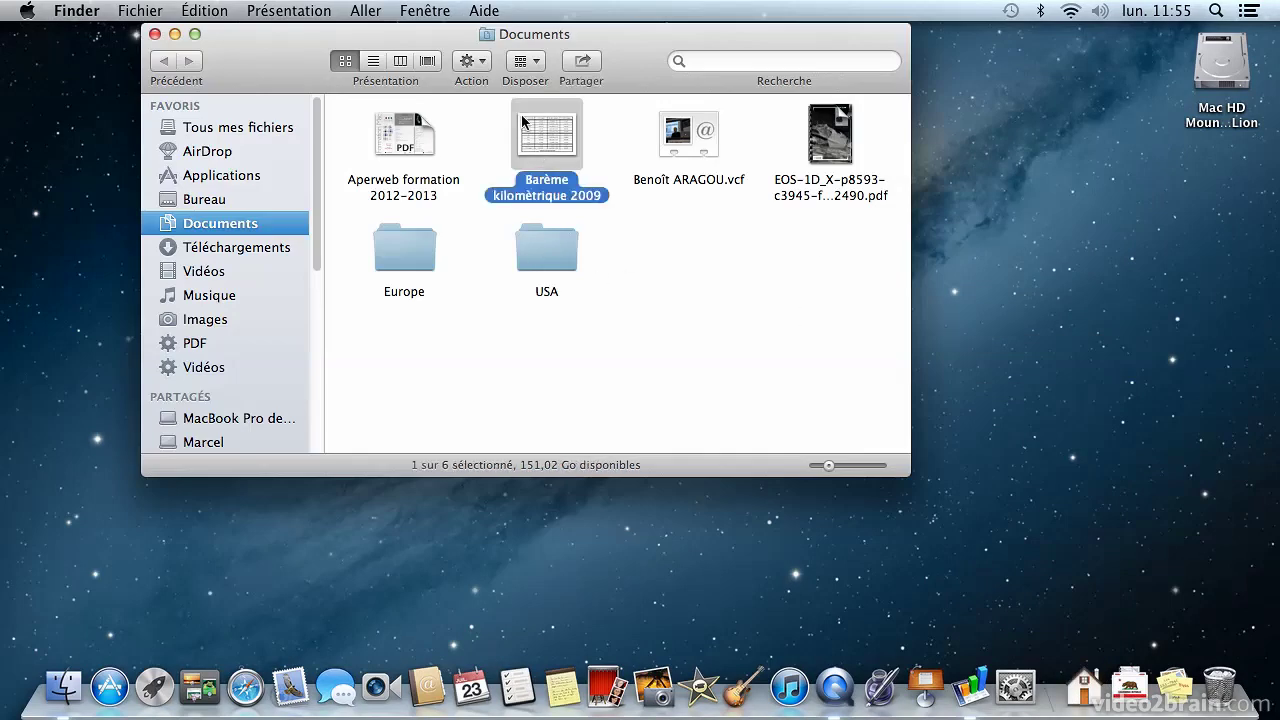
pyautogui.click(450, 10)
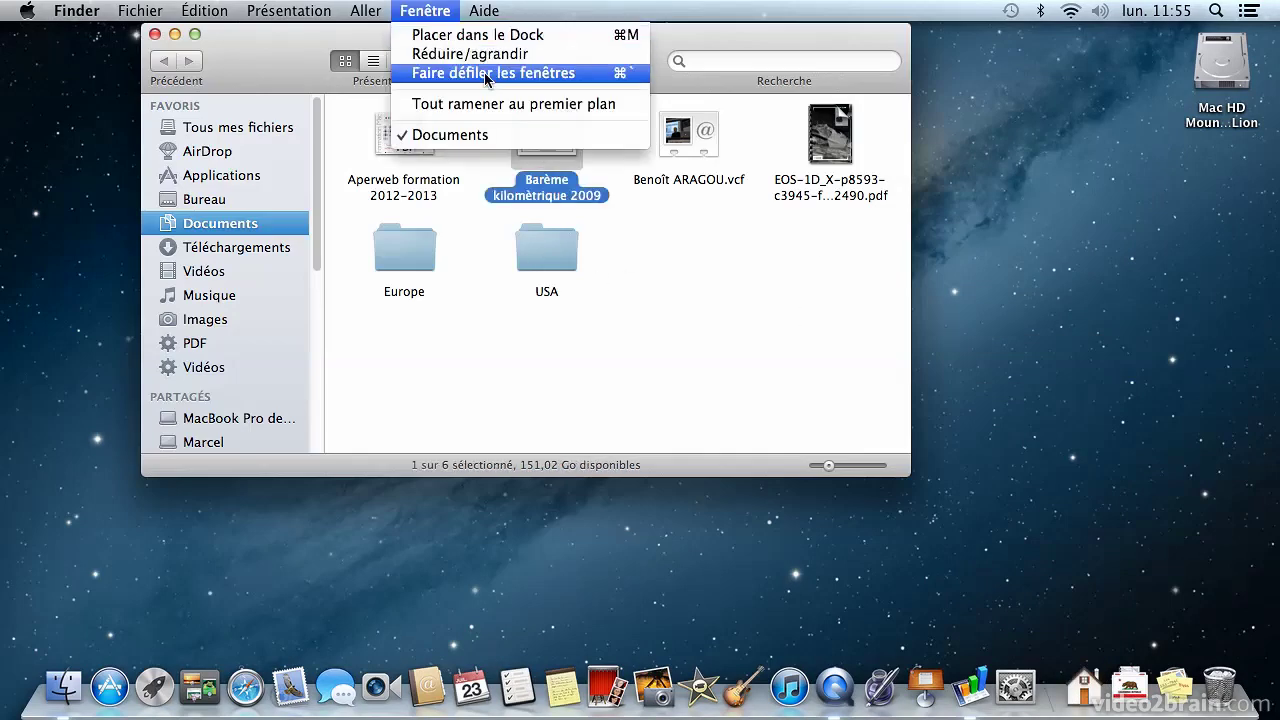
# - Open the Applications folder from the Mac HD disk in a second window offset from Documents, and select Aperture
pyautogui.click(1226, 76)
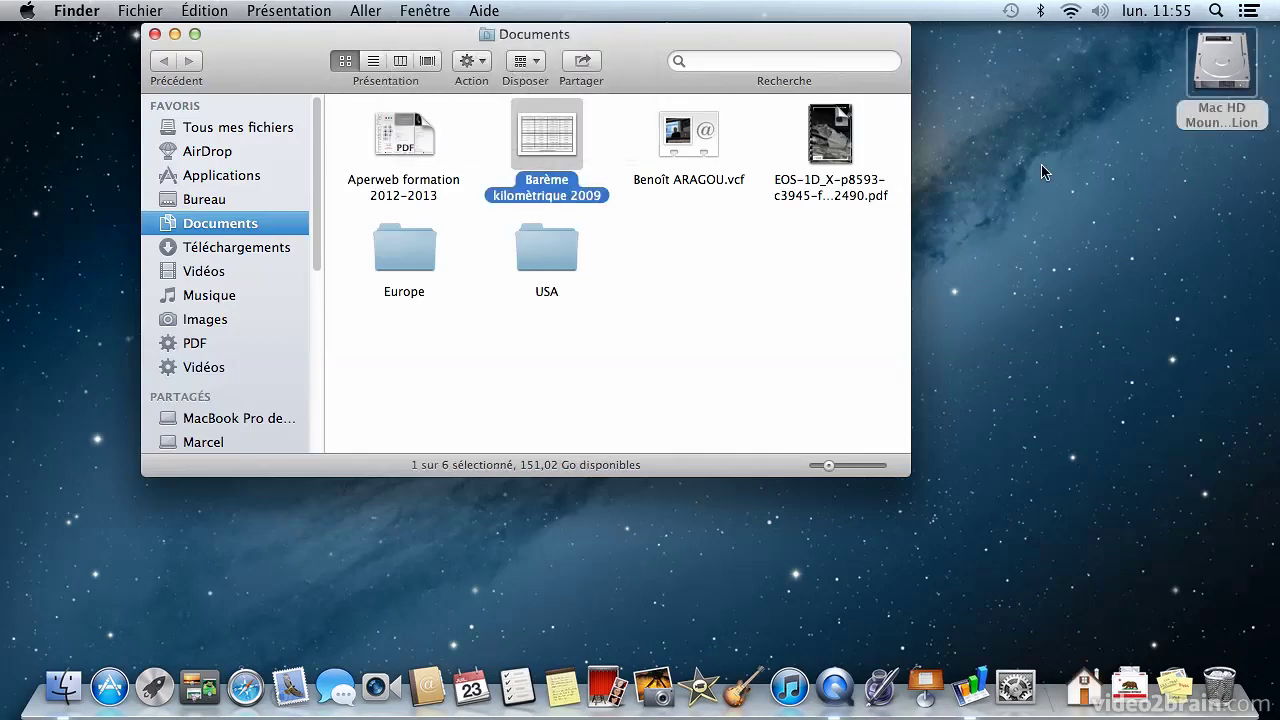
pyautogui.doubleClick(1243, 68)
pyautogui.doubleClick(528, 156)
pyautogui.moveTo(409, 77); pyautogui.dragTo(516, 231)
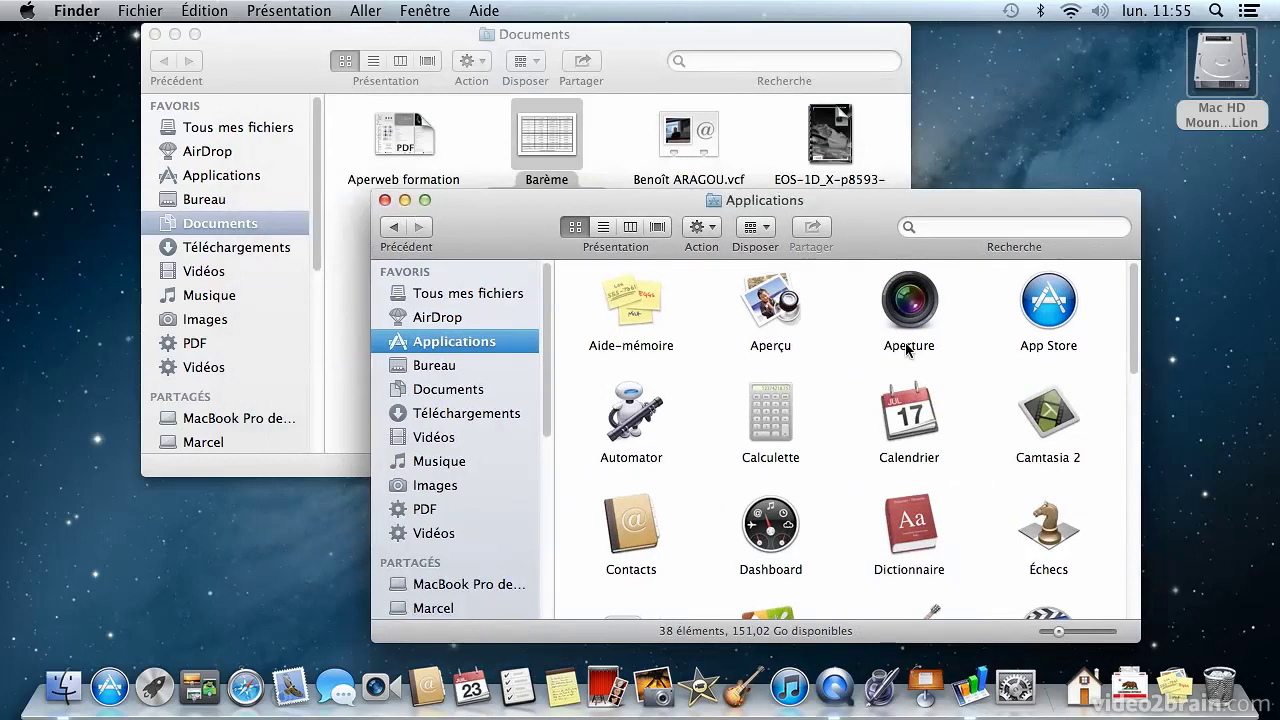
pyautogui.click(910, 312)
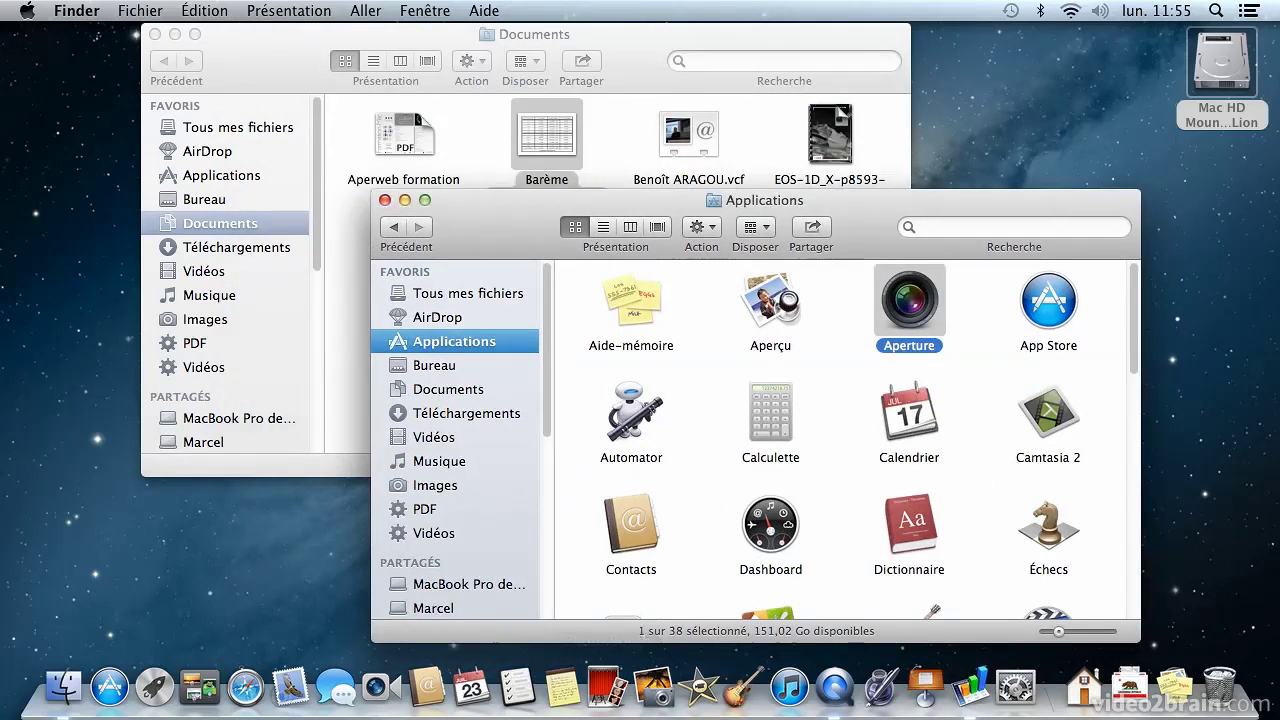
# - Minimize the Applications window to the Dock and restore it twice, moving it up over the Documents window in between
pyautogui.click(445, 10)
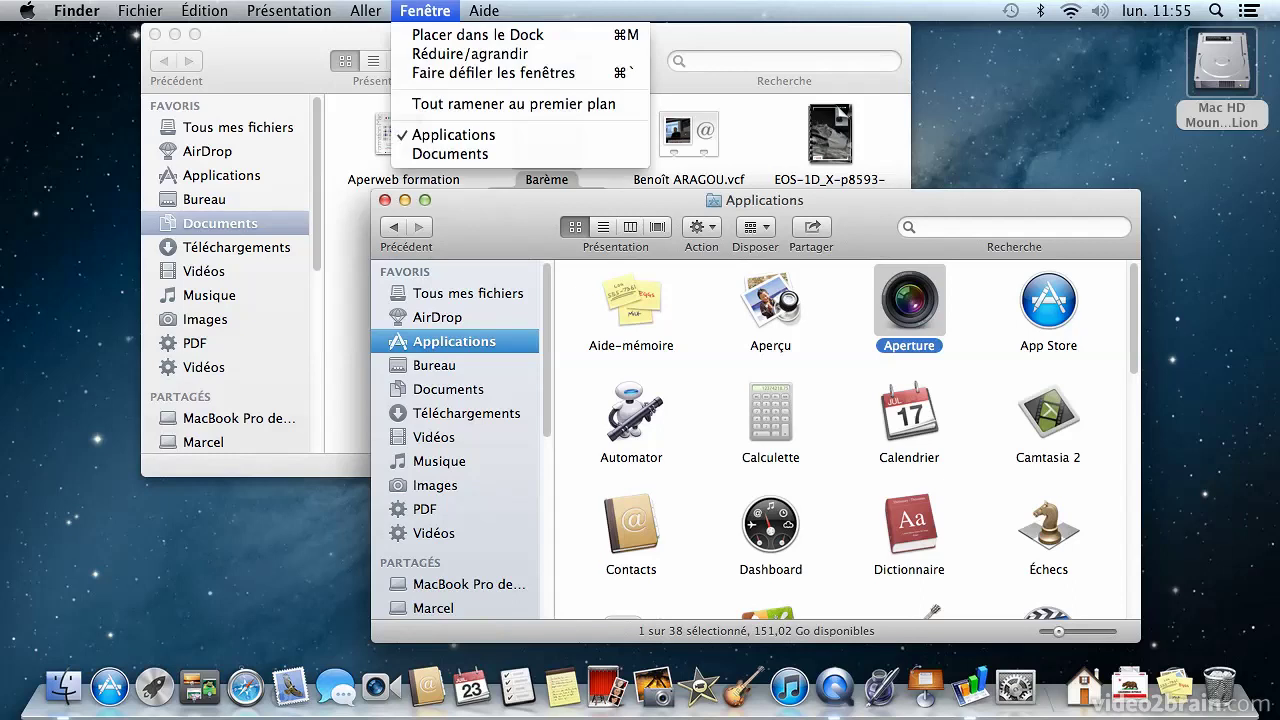
pyautogui.click(456, 35)
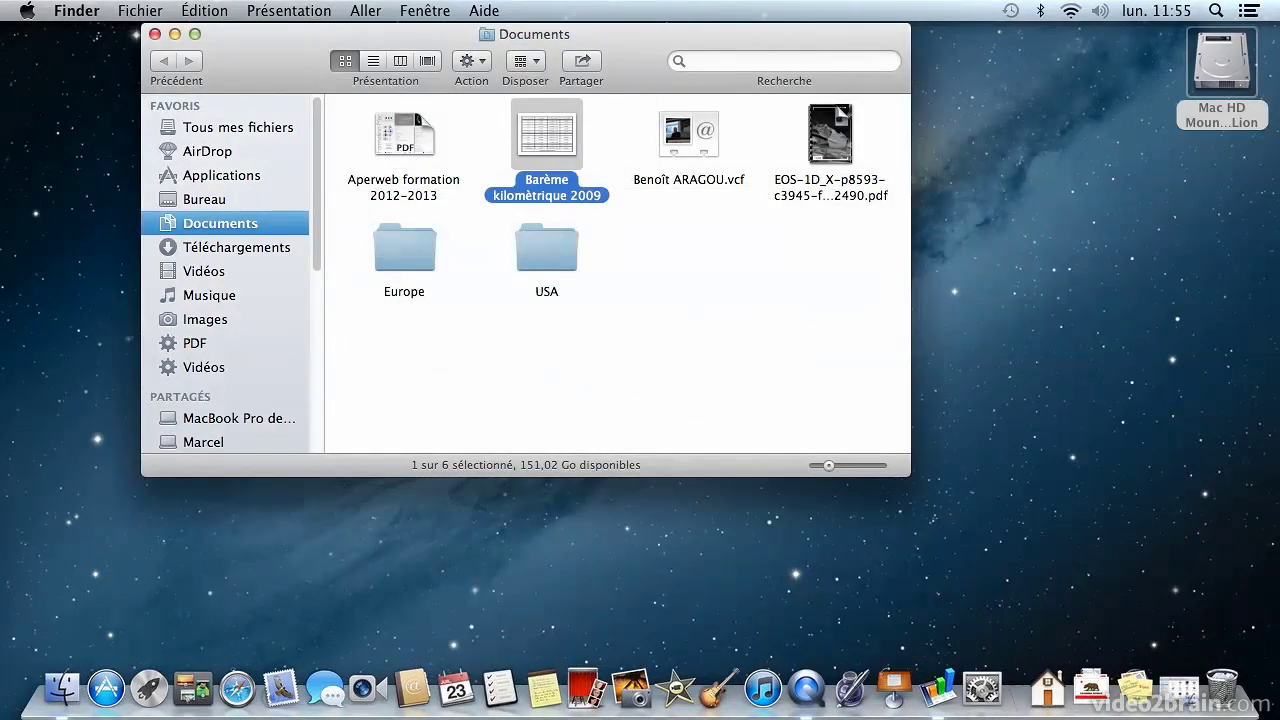
pyautogui.click(1180, 688)
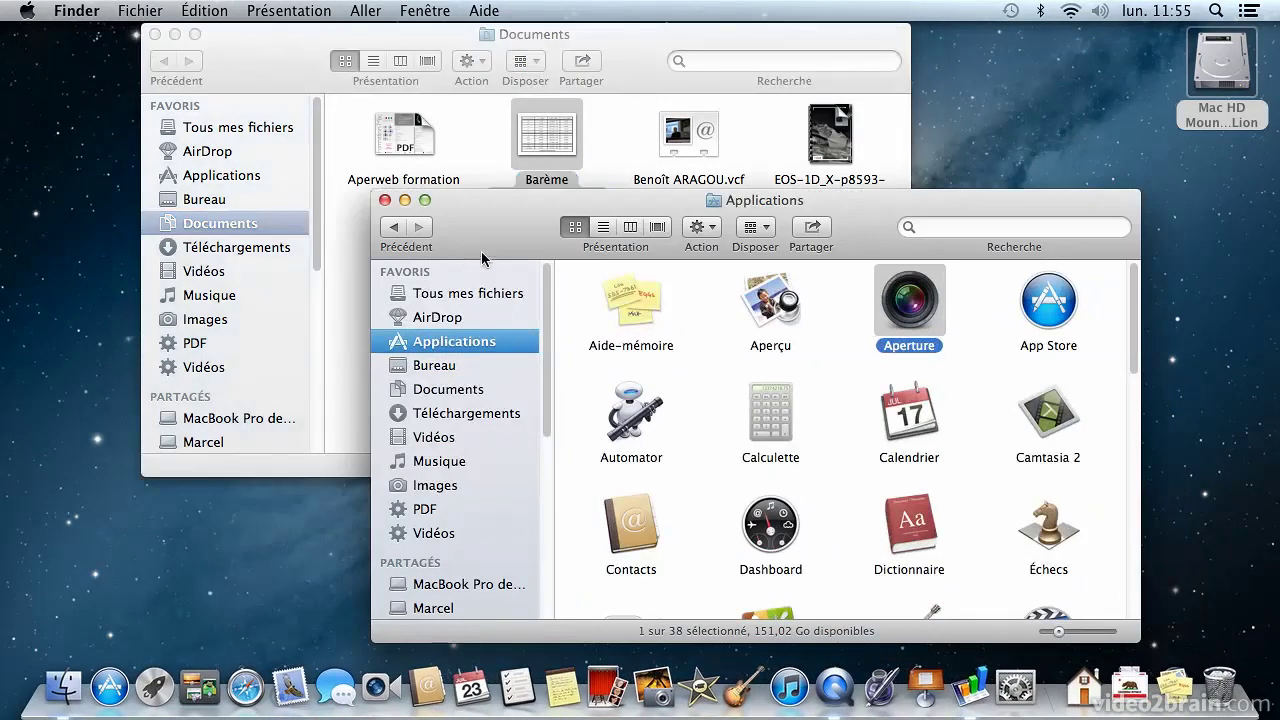
pyautogui.moveTo(505, 240); pyautogui.dragTo(335, 73)
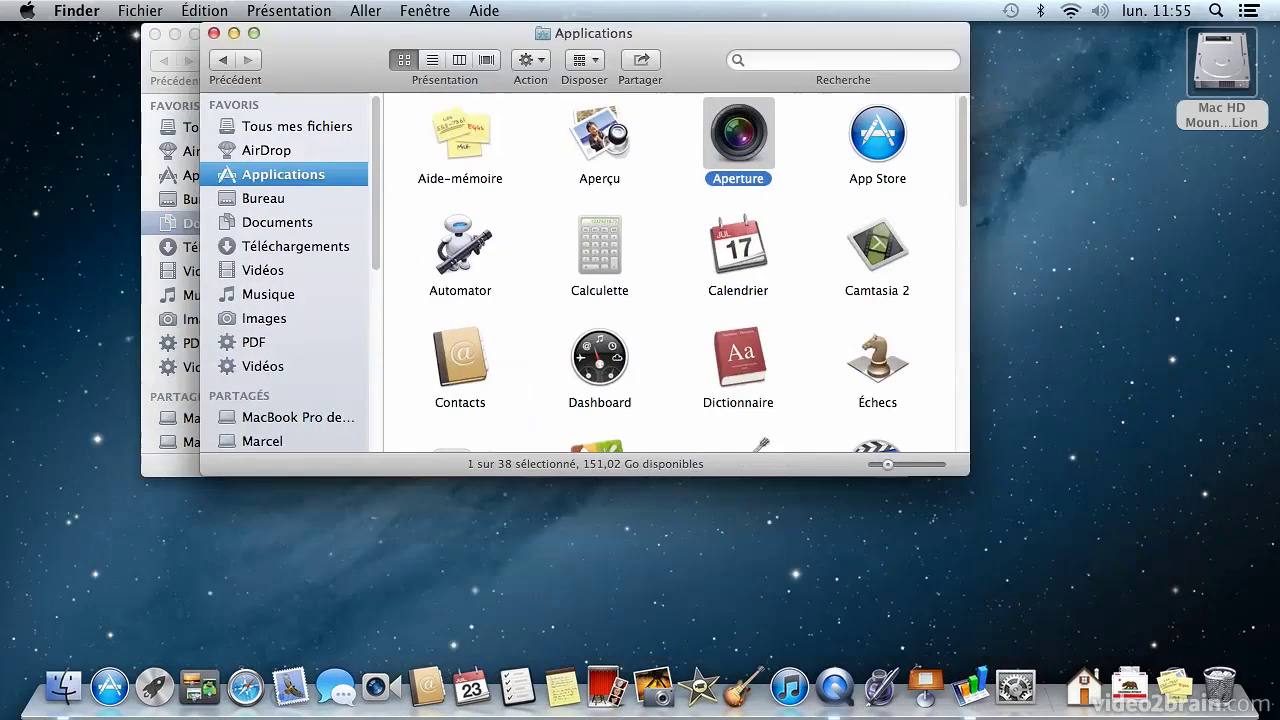
pyautogui.click(234, 34)
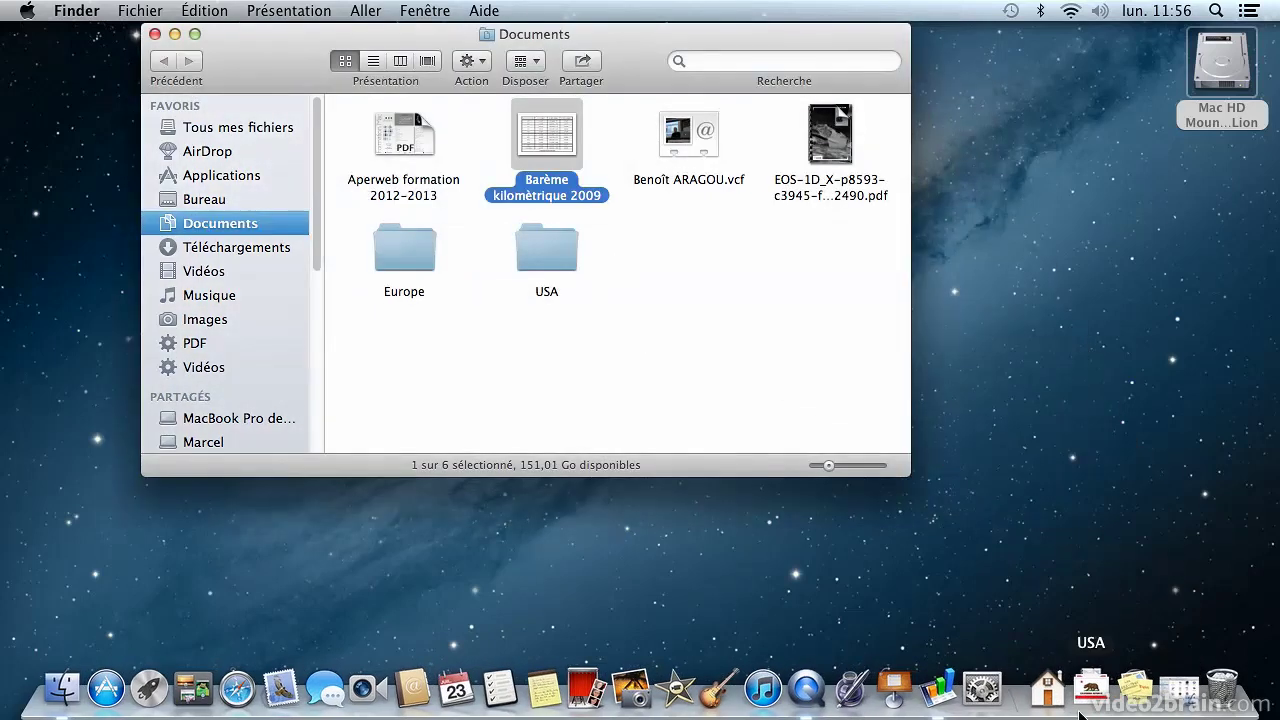
pyautogui.click(1178, 690)
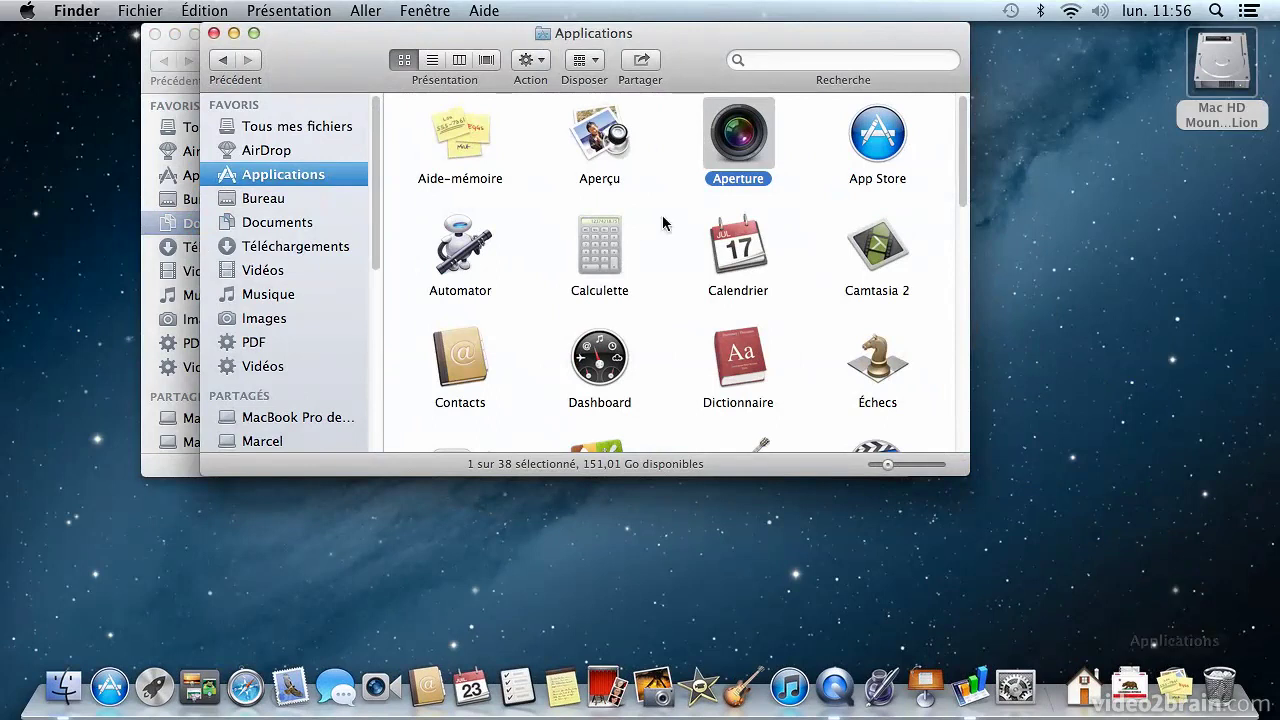
# - Close the Applications window, check the Fenêtre list of open windows, and close the Documents window
pyautogui.click(214, 35)
pyautogui.click(425, 10)
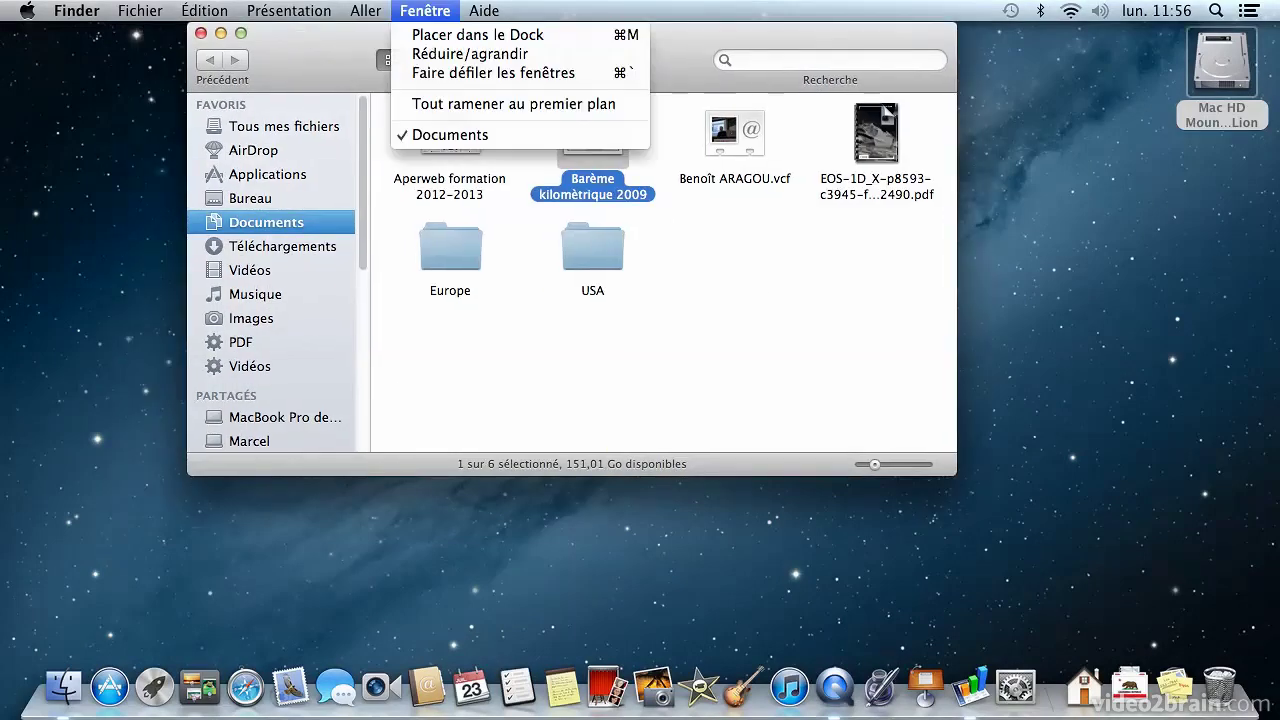
pyautogui.click(579, 530)
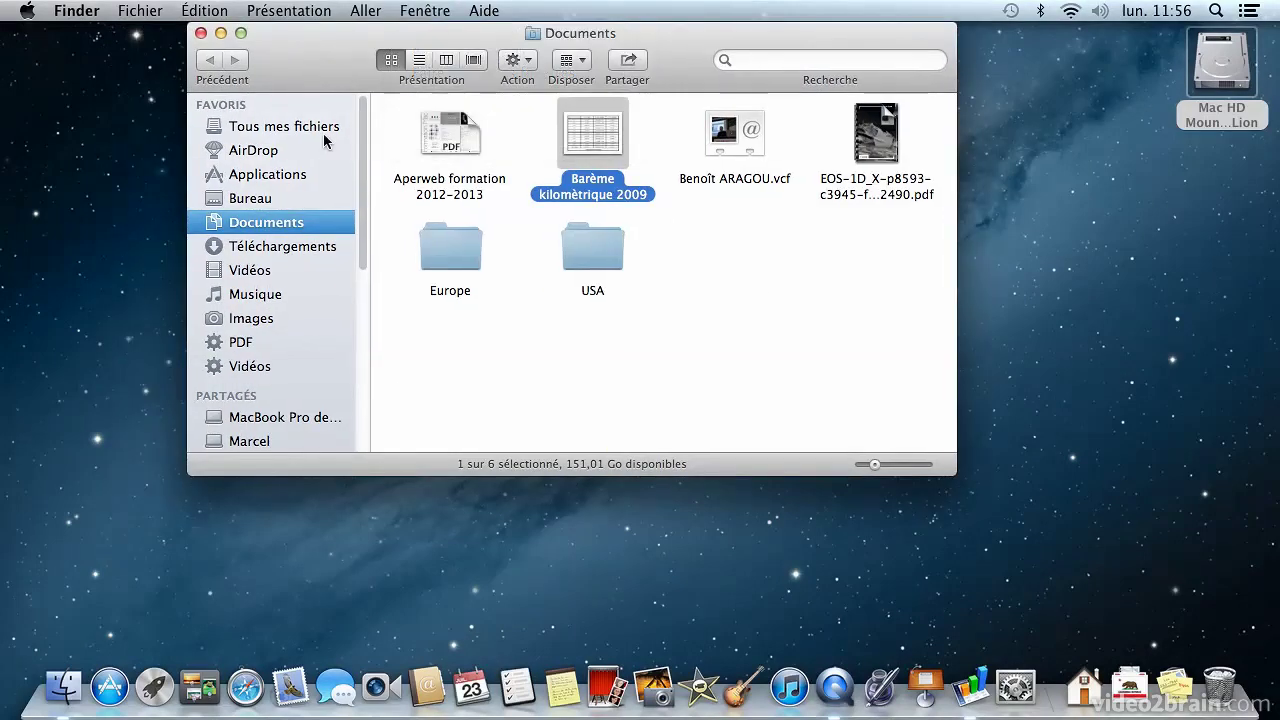
pyautogui.click(201, 34)
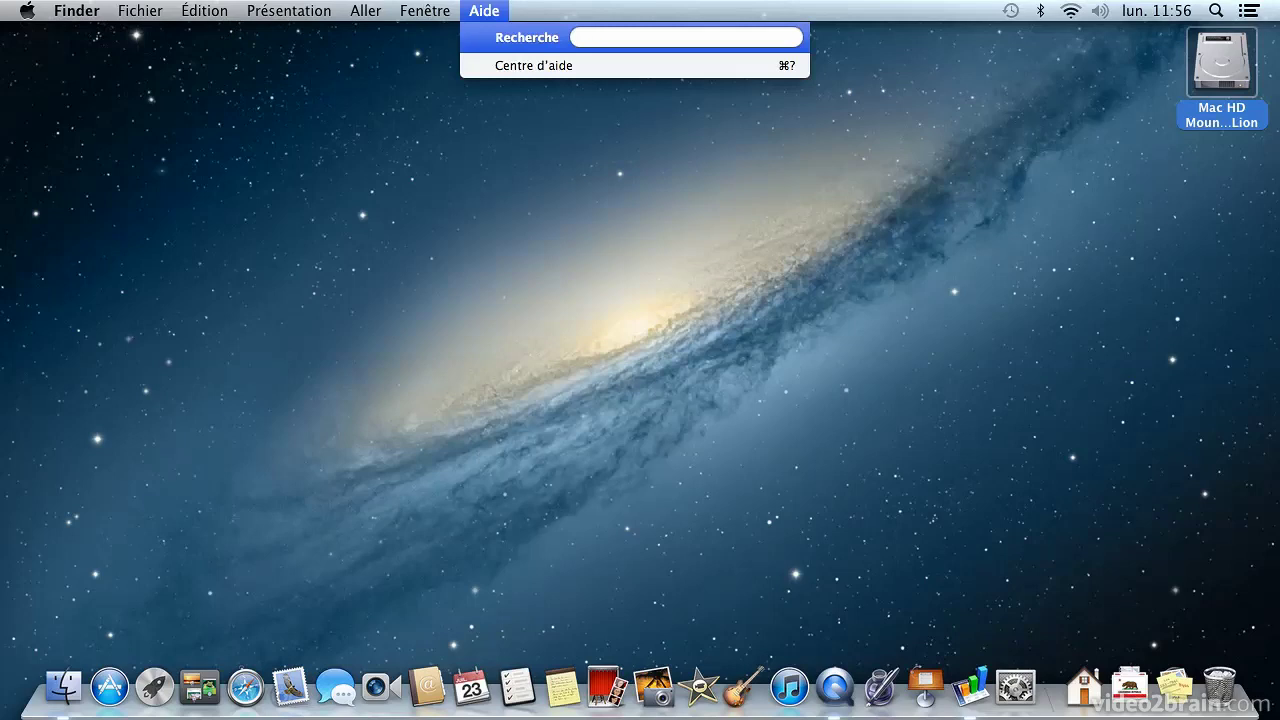